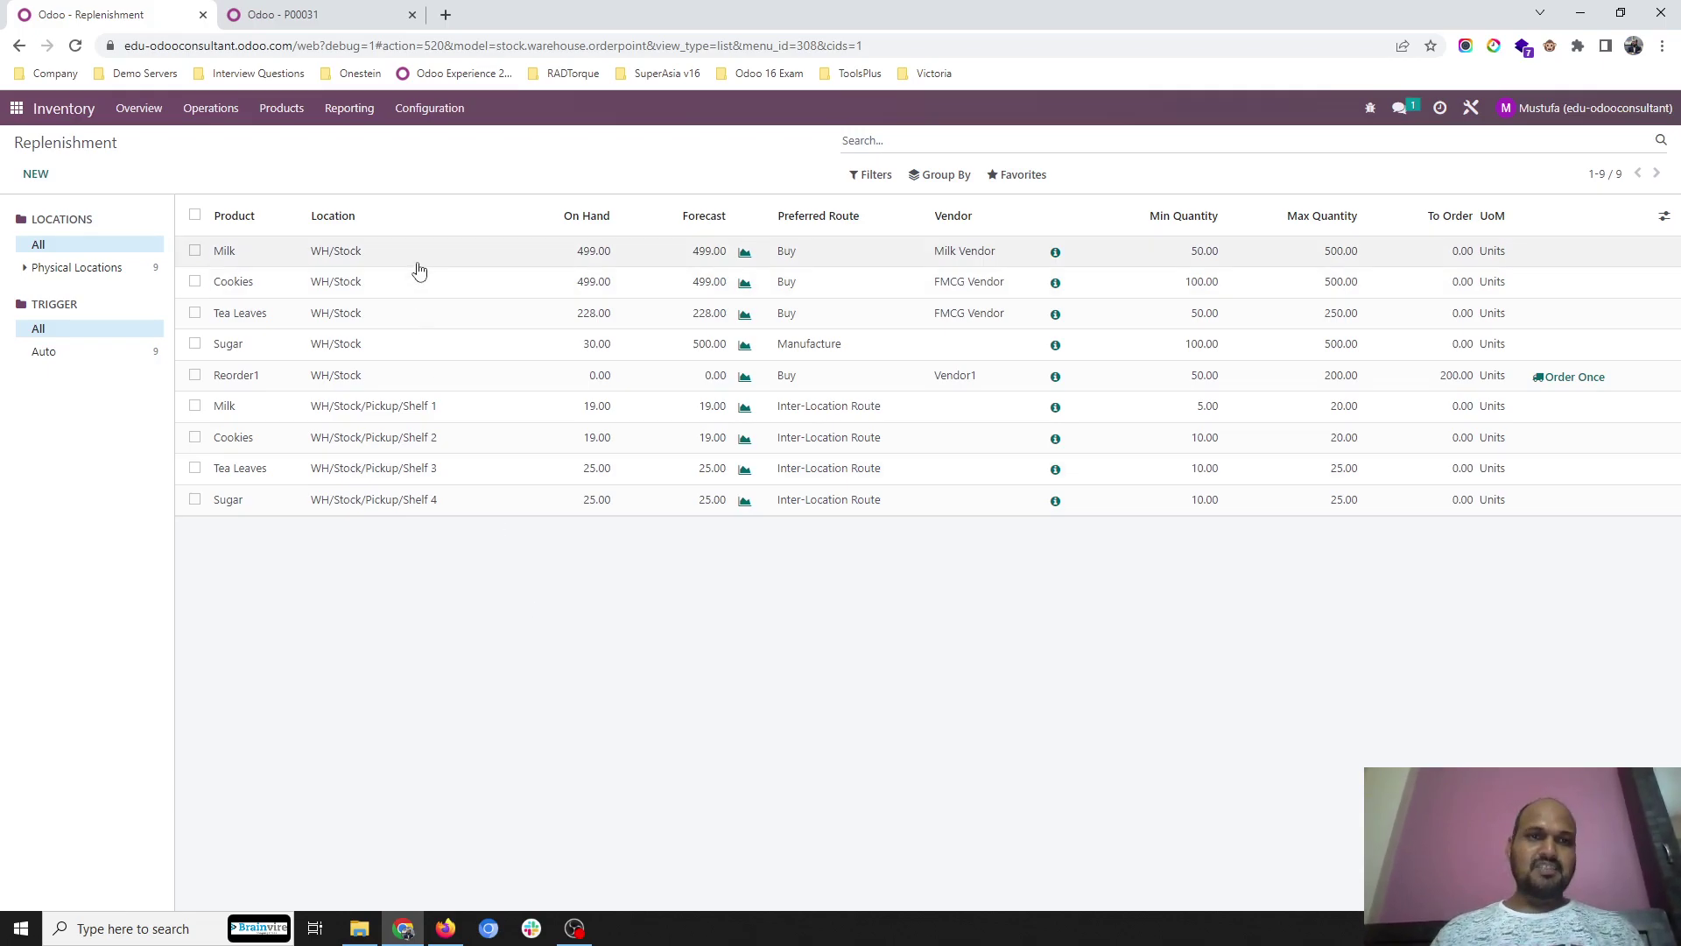
# Step: Show the Visibility Days optional column in the Replenishment list
pyautogui.click(207, 109)
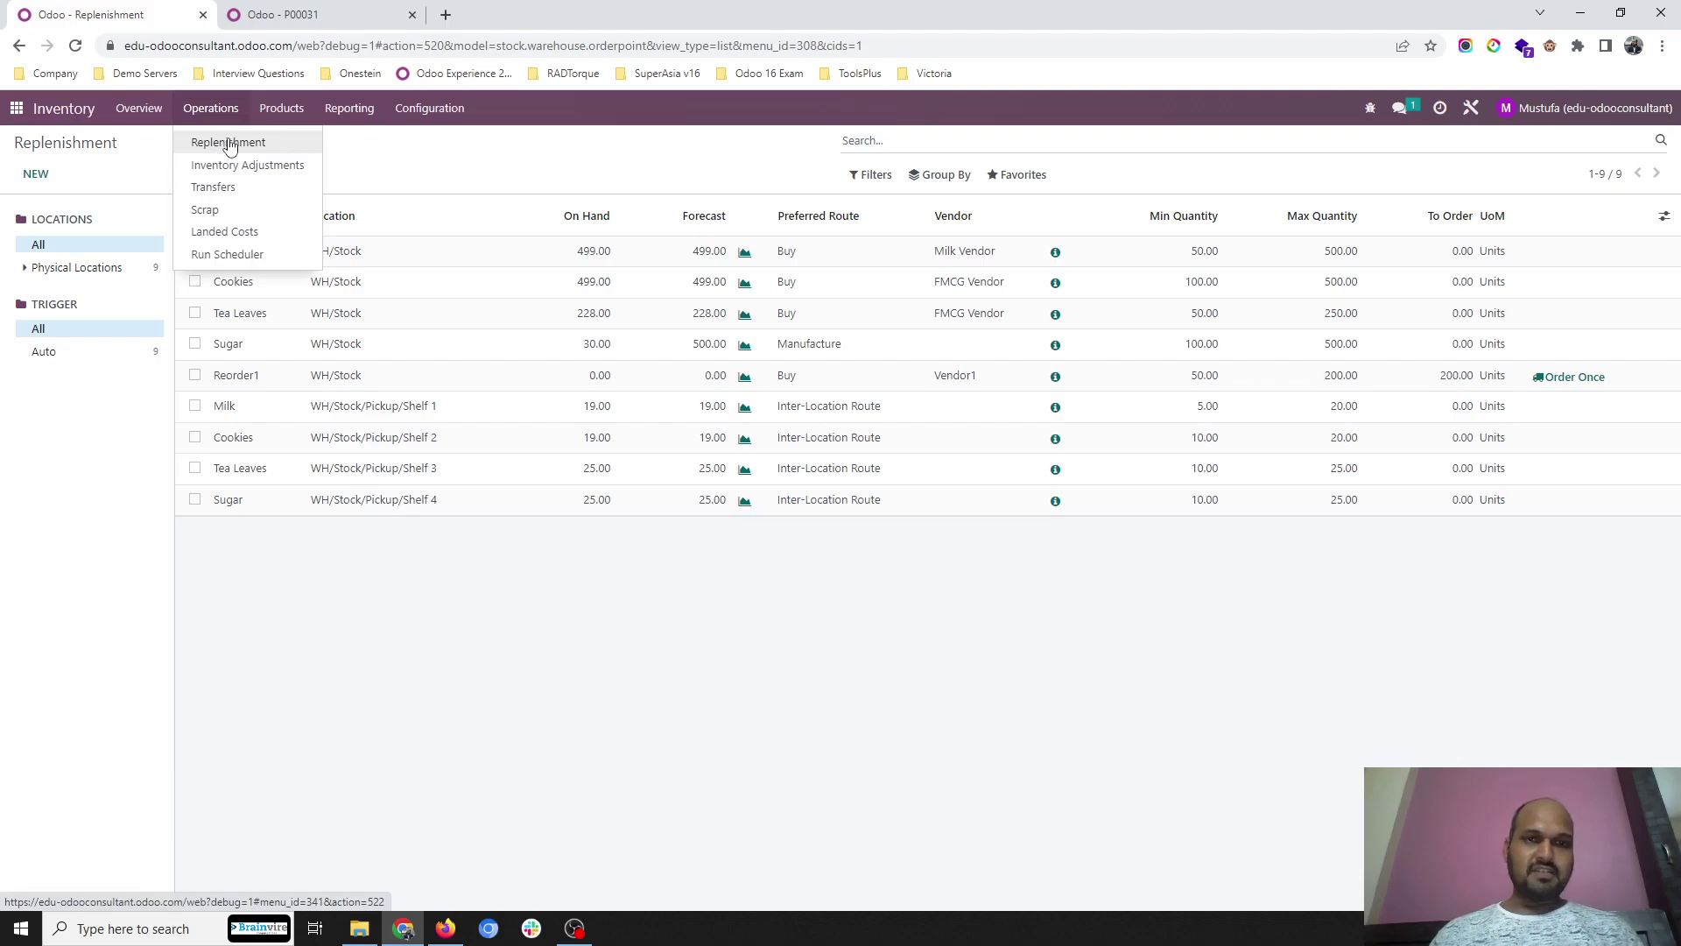
pyautogui.click(372, 161)
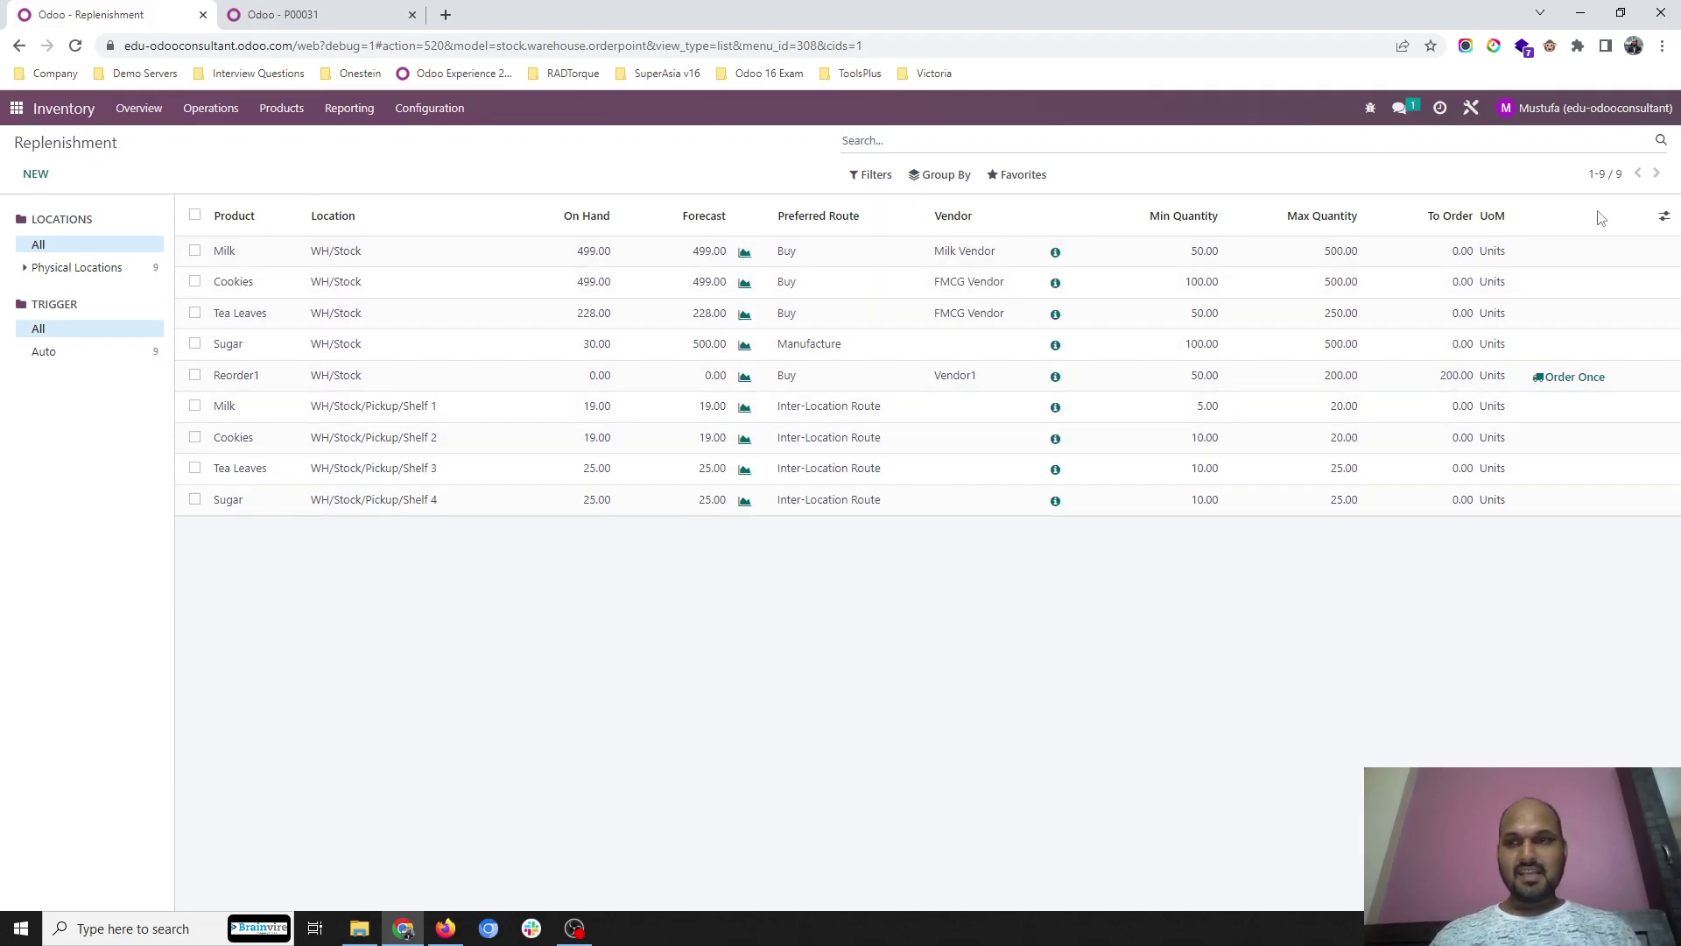
pyautogui.click(1665, 219)
pyautogui.click(1573, 243)
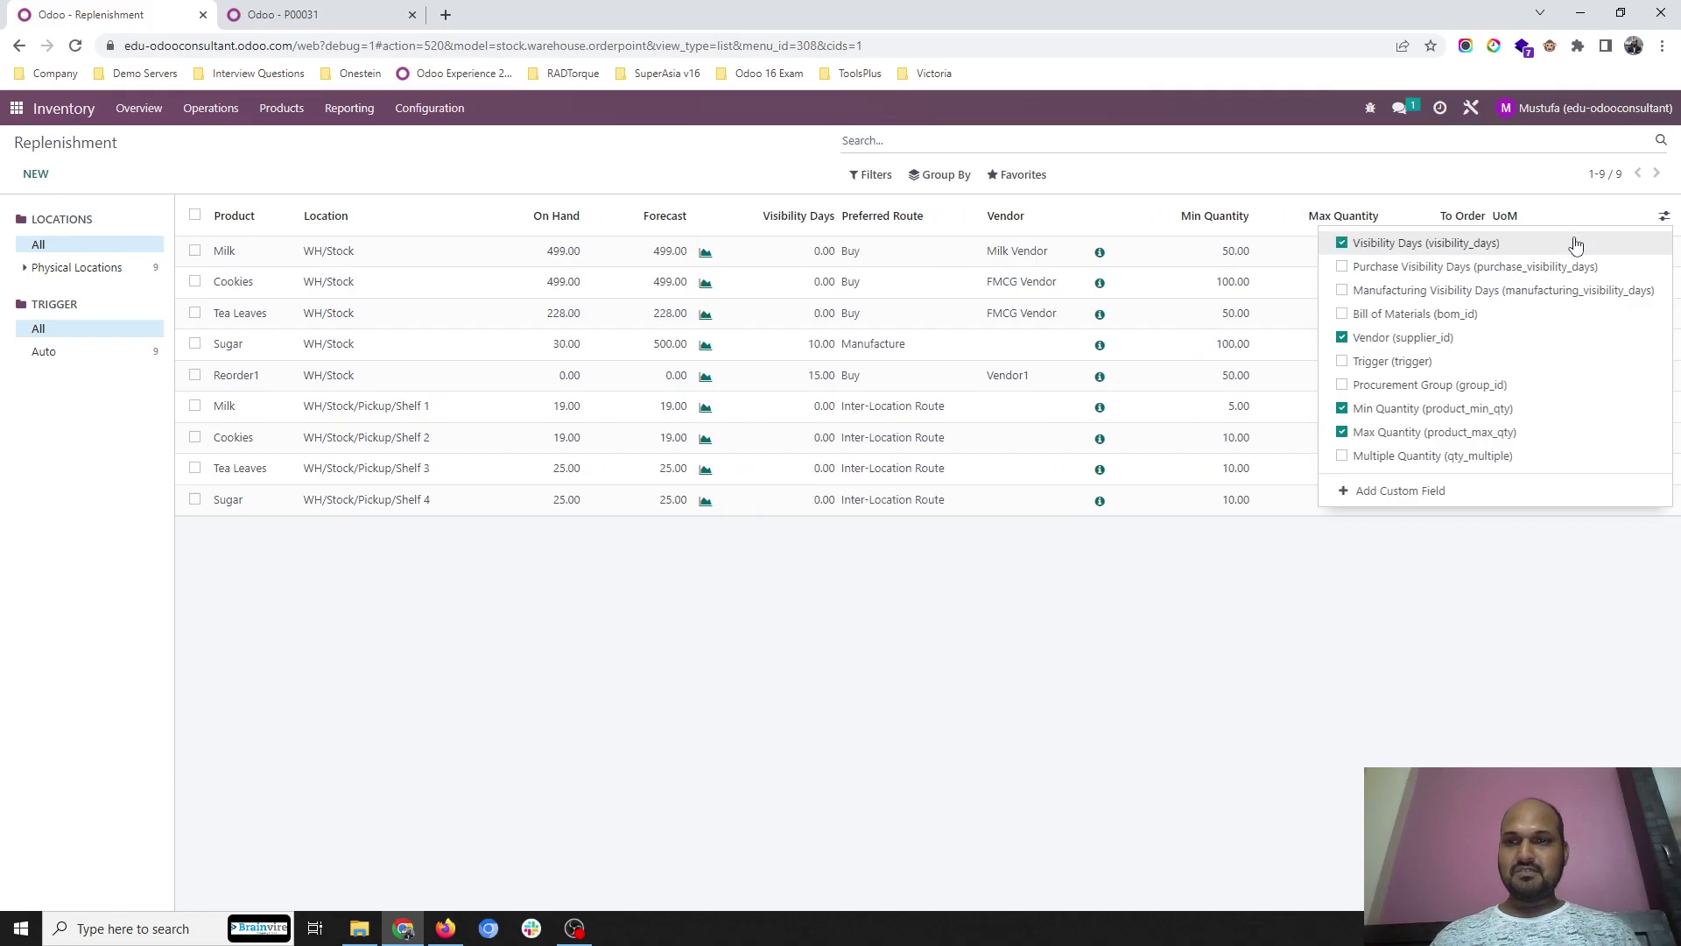
pyautogui.click(758, 166)
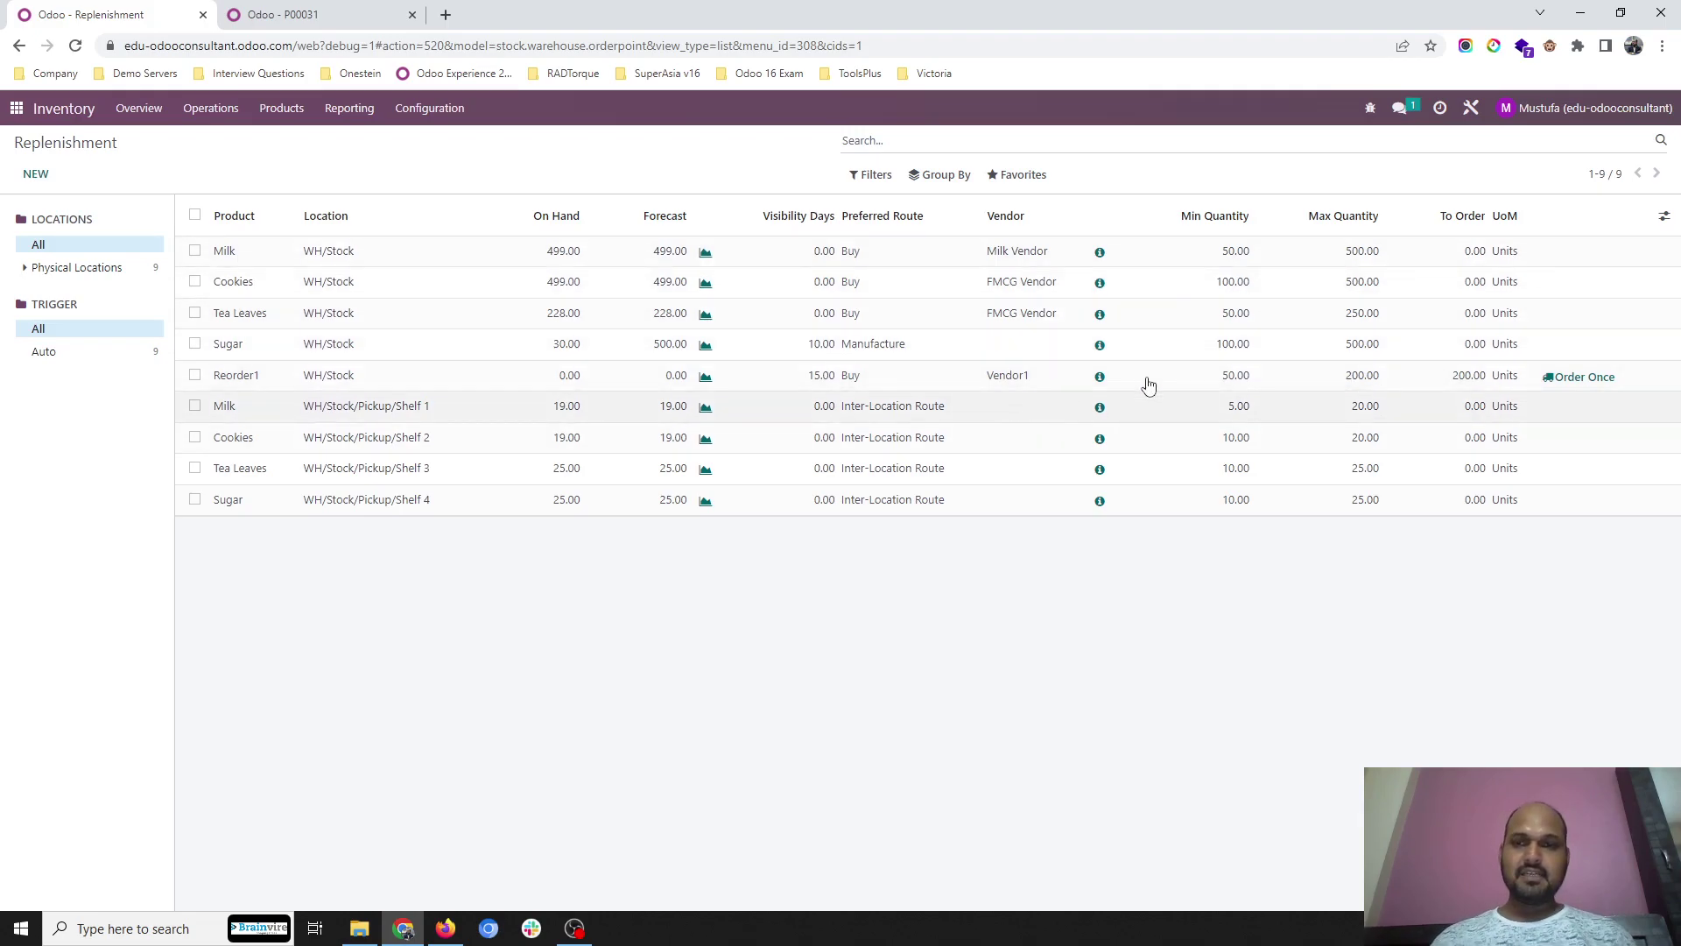
# Step: Also show the Trigger optional column in the Replenishment list
pyautogui.click(1664, 215)
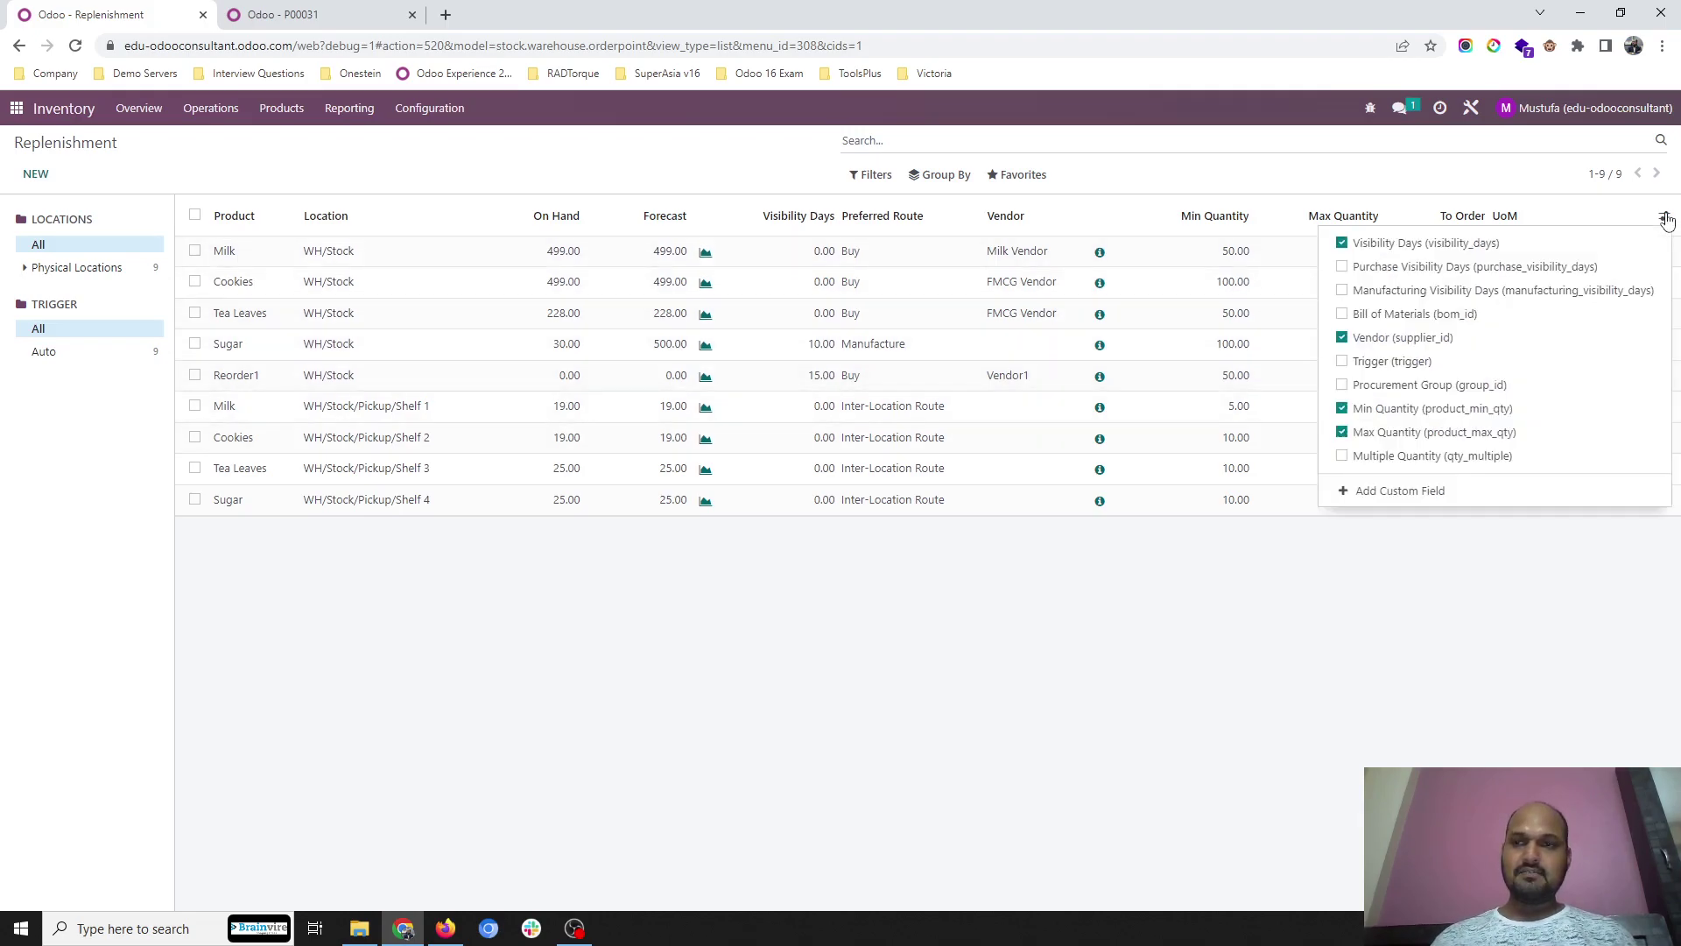
pyautogui.click(1543, 362)
pyautogui.click(1069, 701)
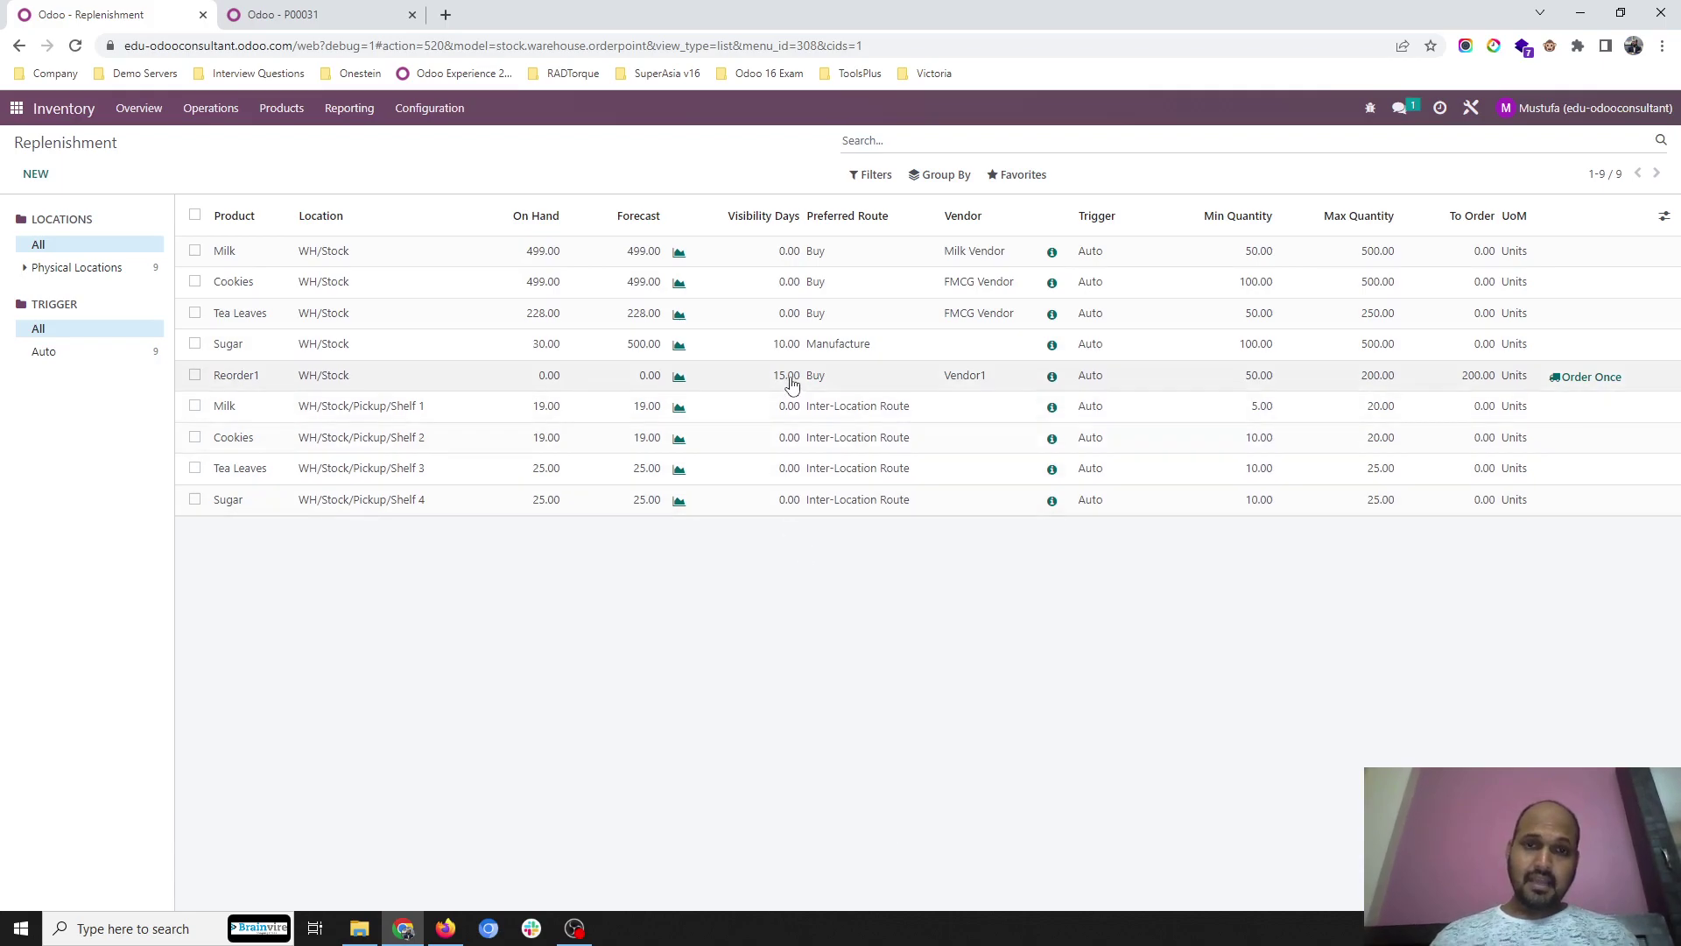
# Step: Run the inventory scheduler so Reorder1's forecast rises to 200 units
pyautogui.click(210, 107)
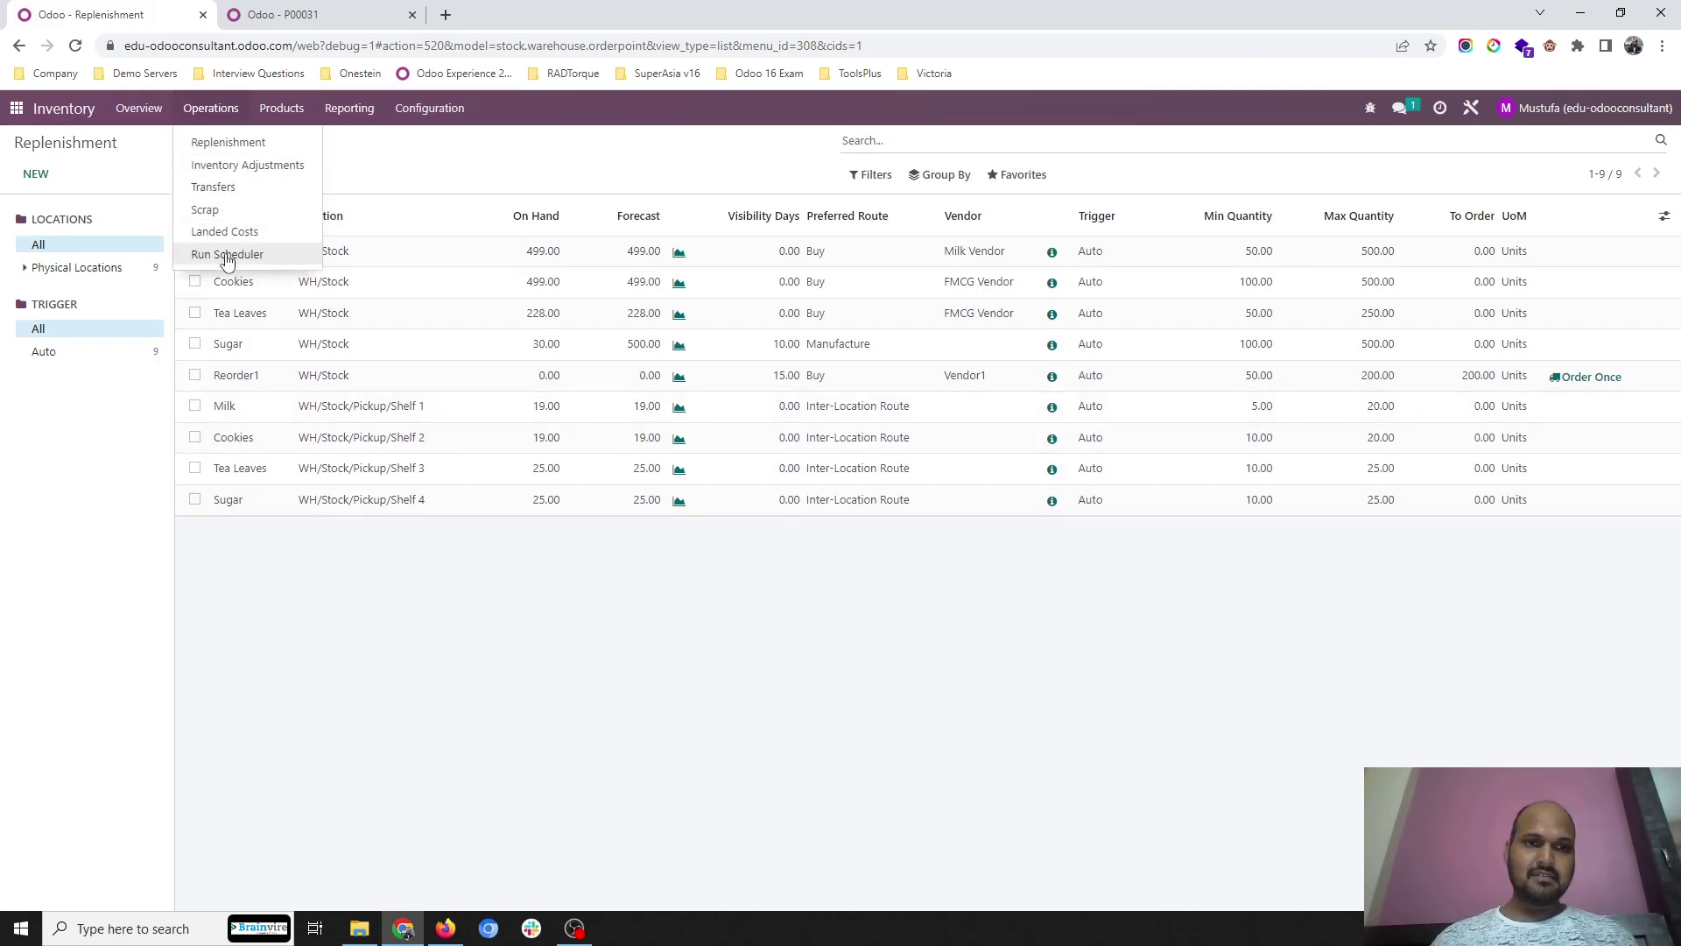
pyautogui.click(228, 256)
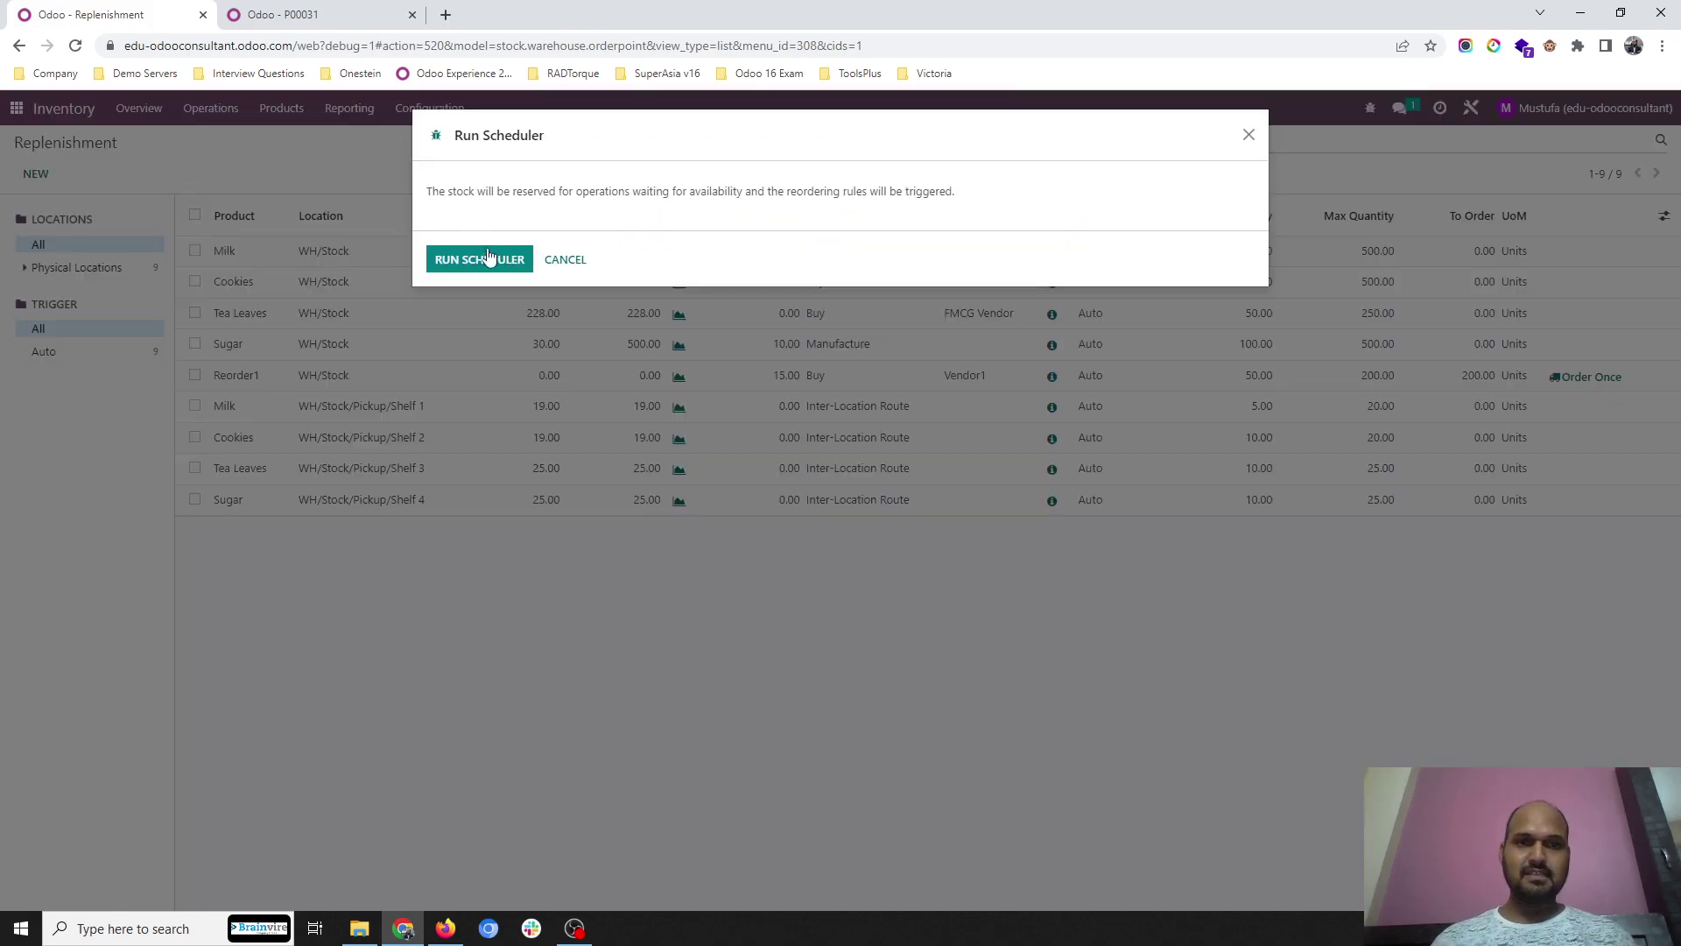
pyautogui.click(484, 259)
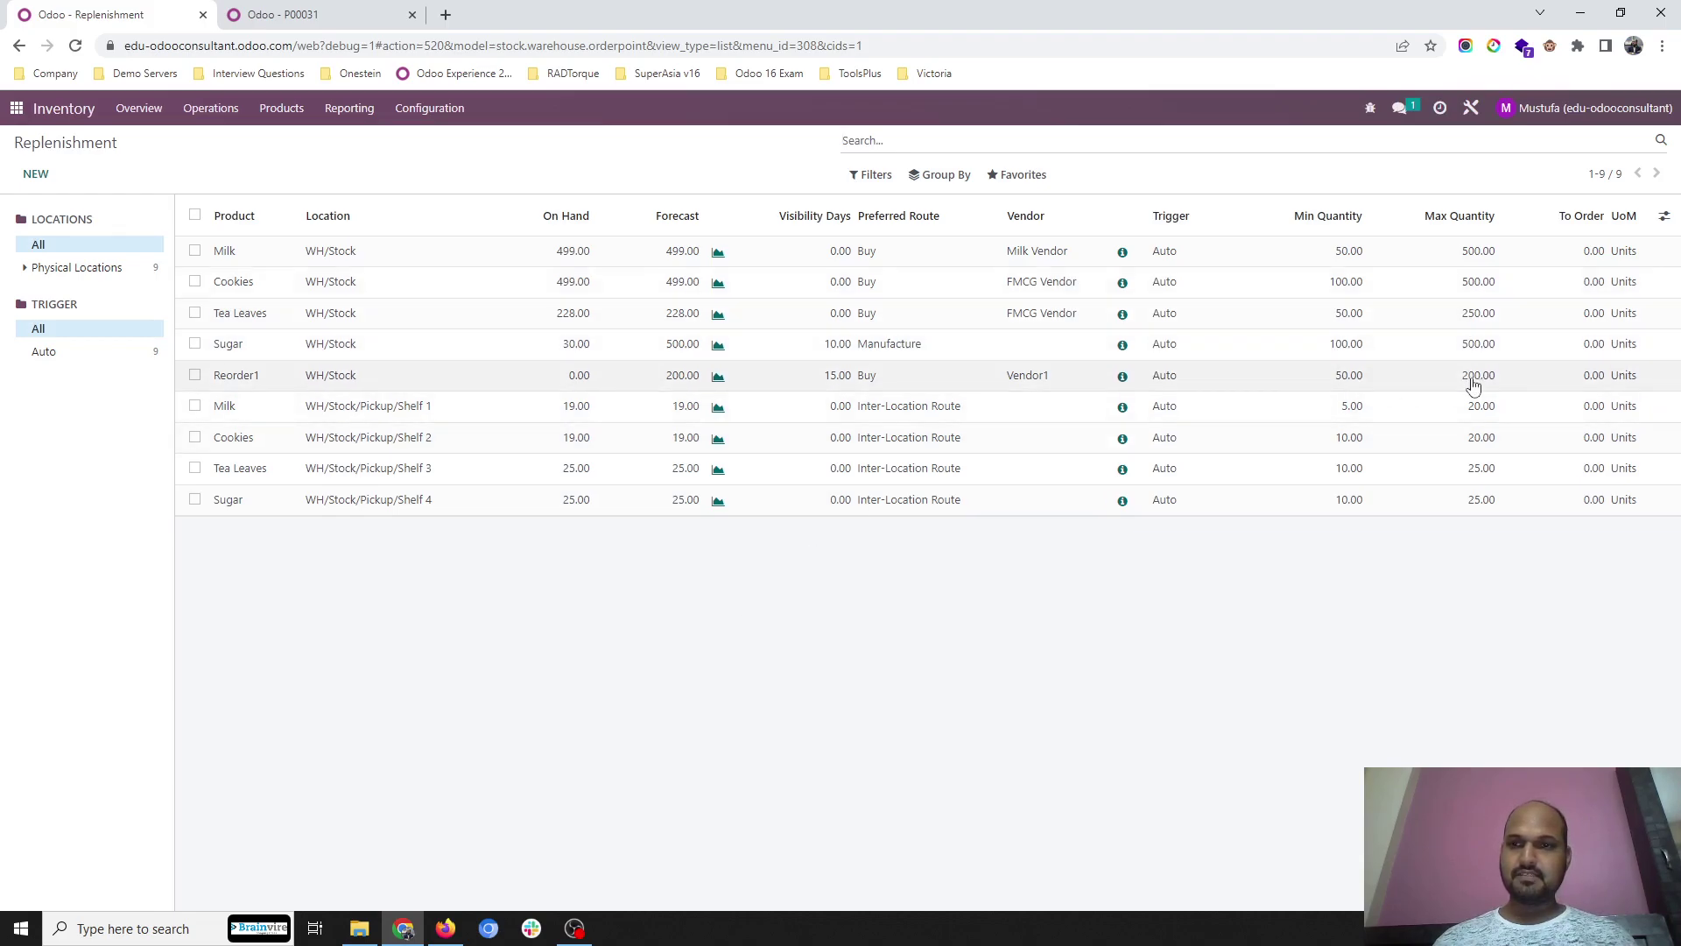
# Step: From Reorder1's forecast, set P00034's expected arrival to 09/30/2023 and confirm the order
pyautogui.click(718, 377)
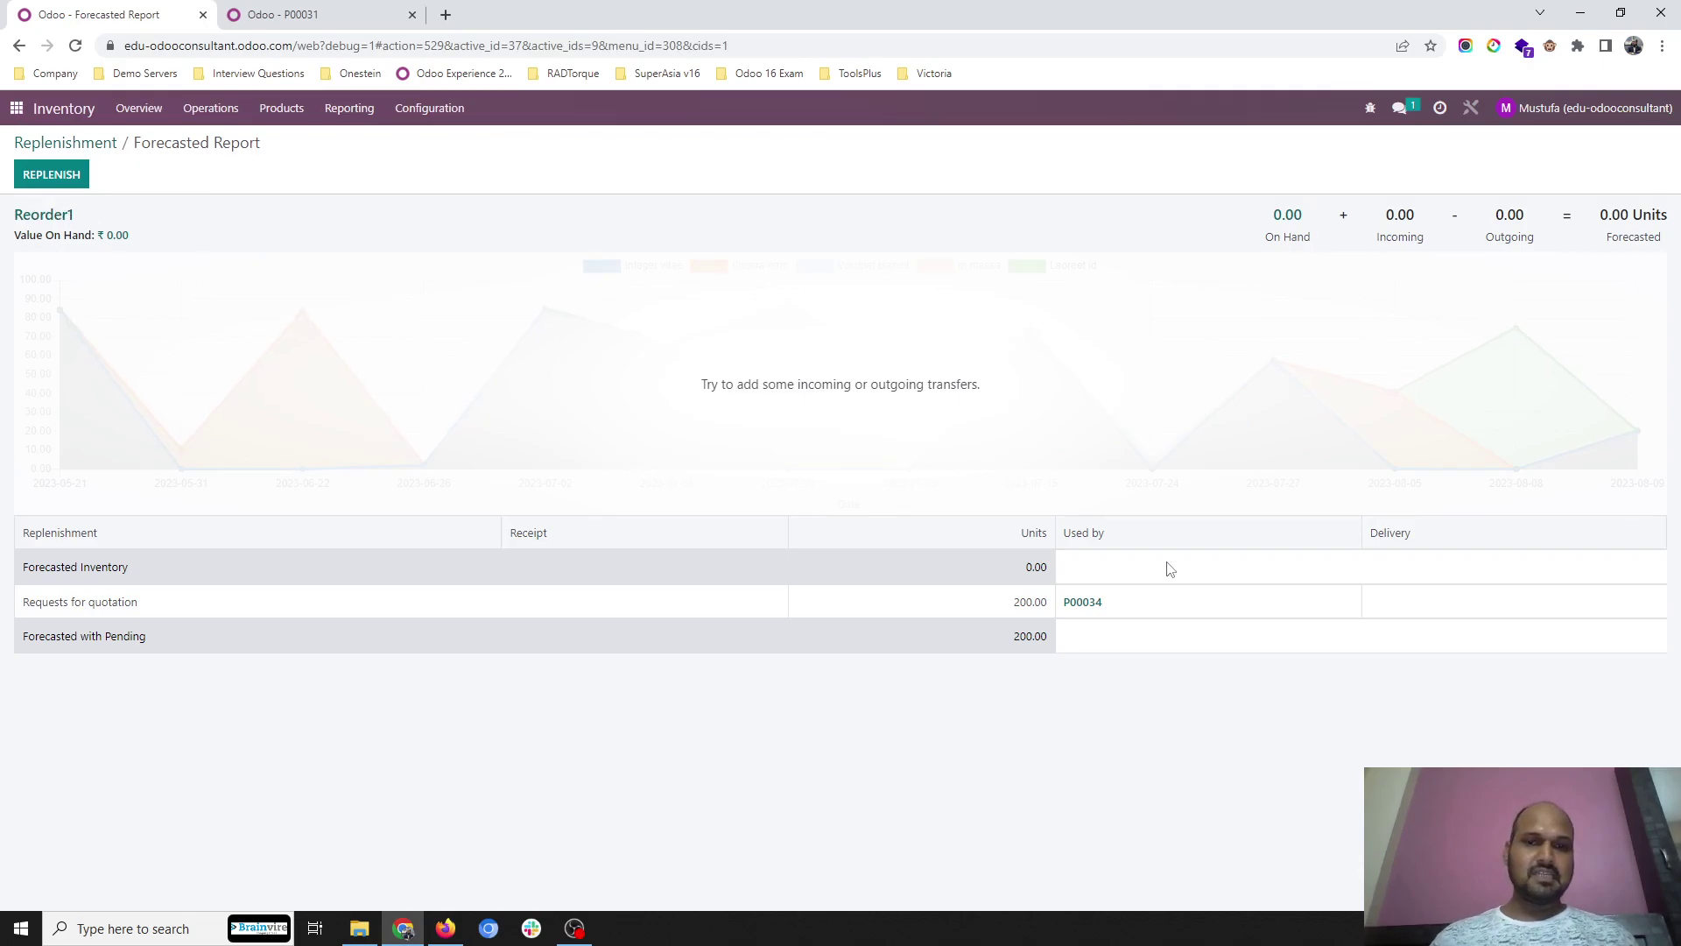
pyautogui.click(1096, 602)
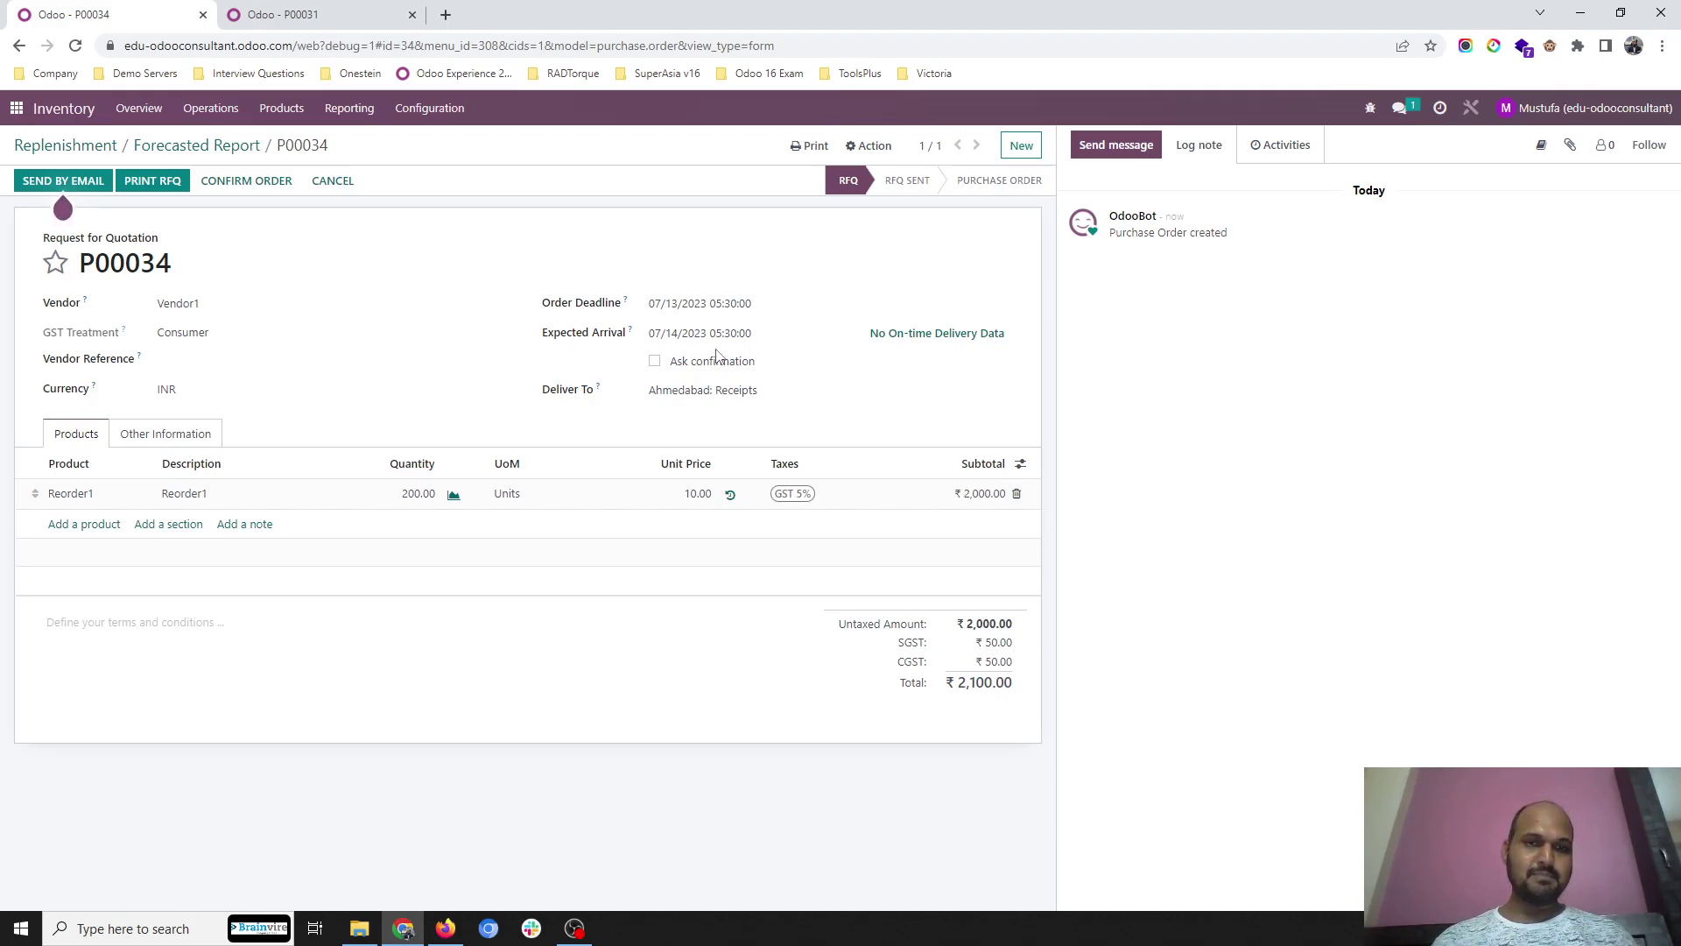
pyautogui.click(697, 333)
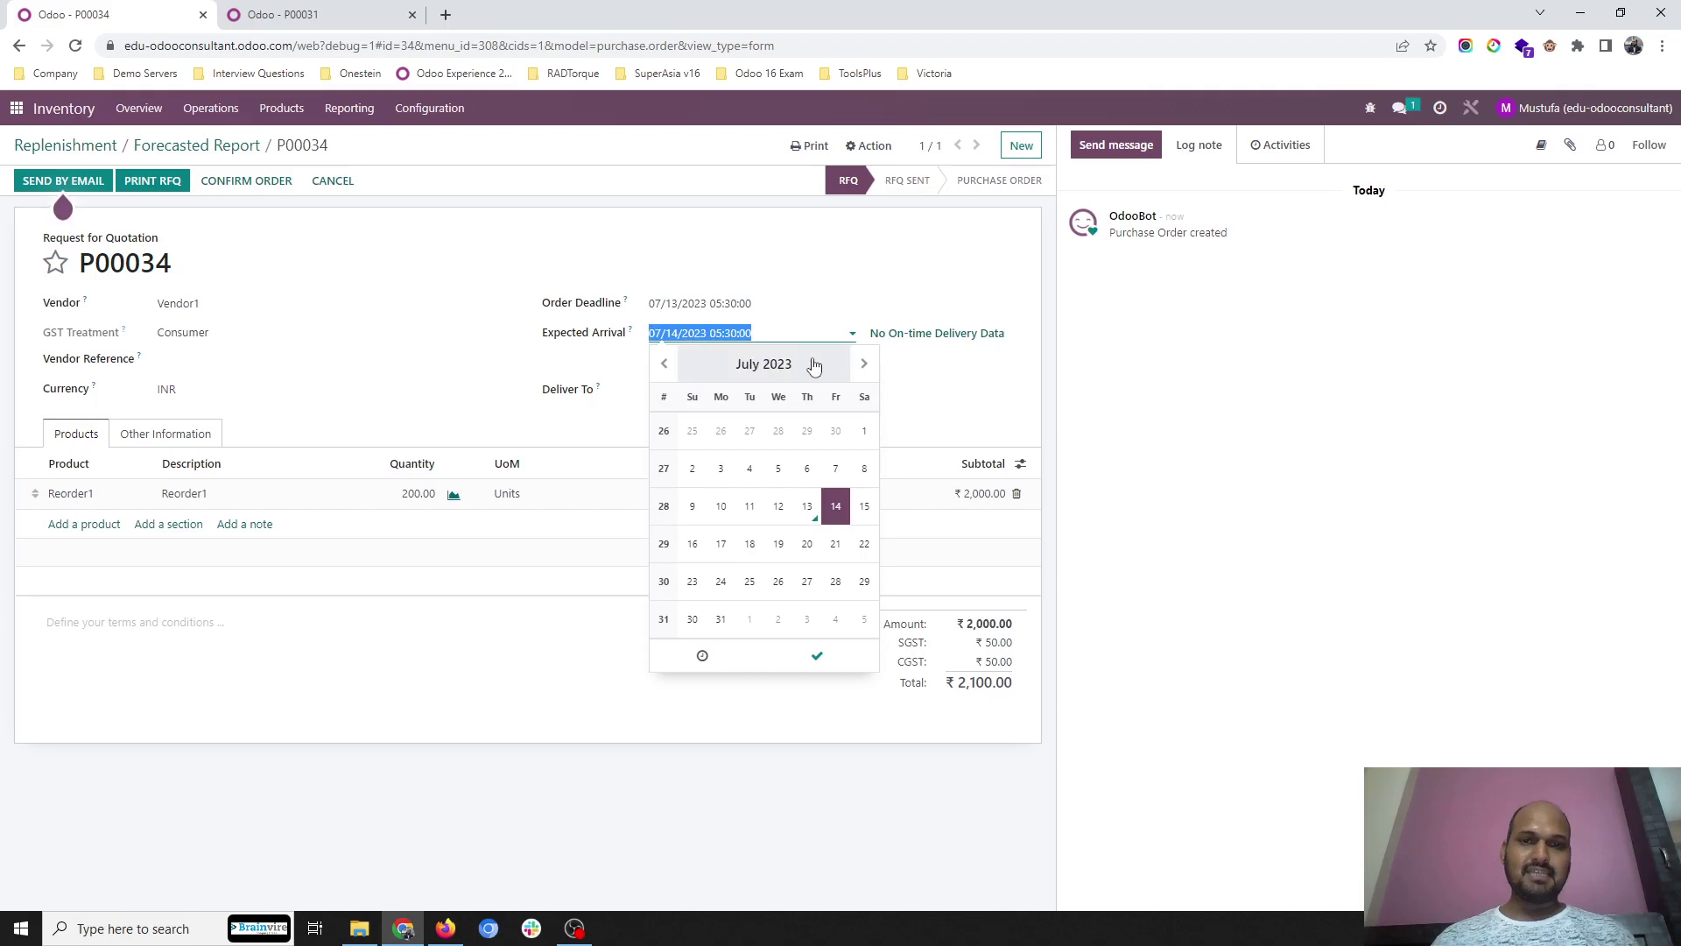
pyautogui.click(864, 367)
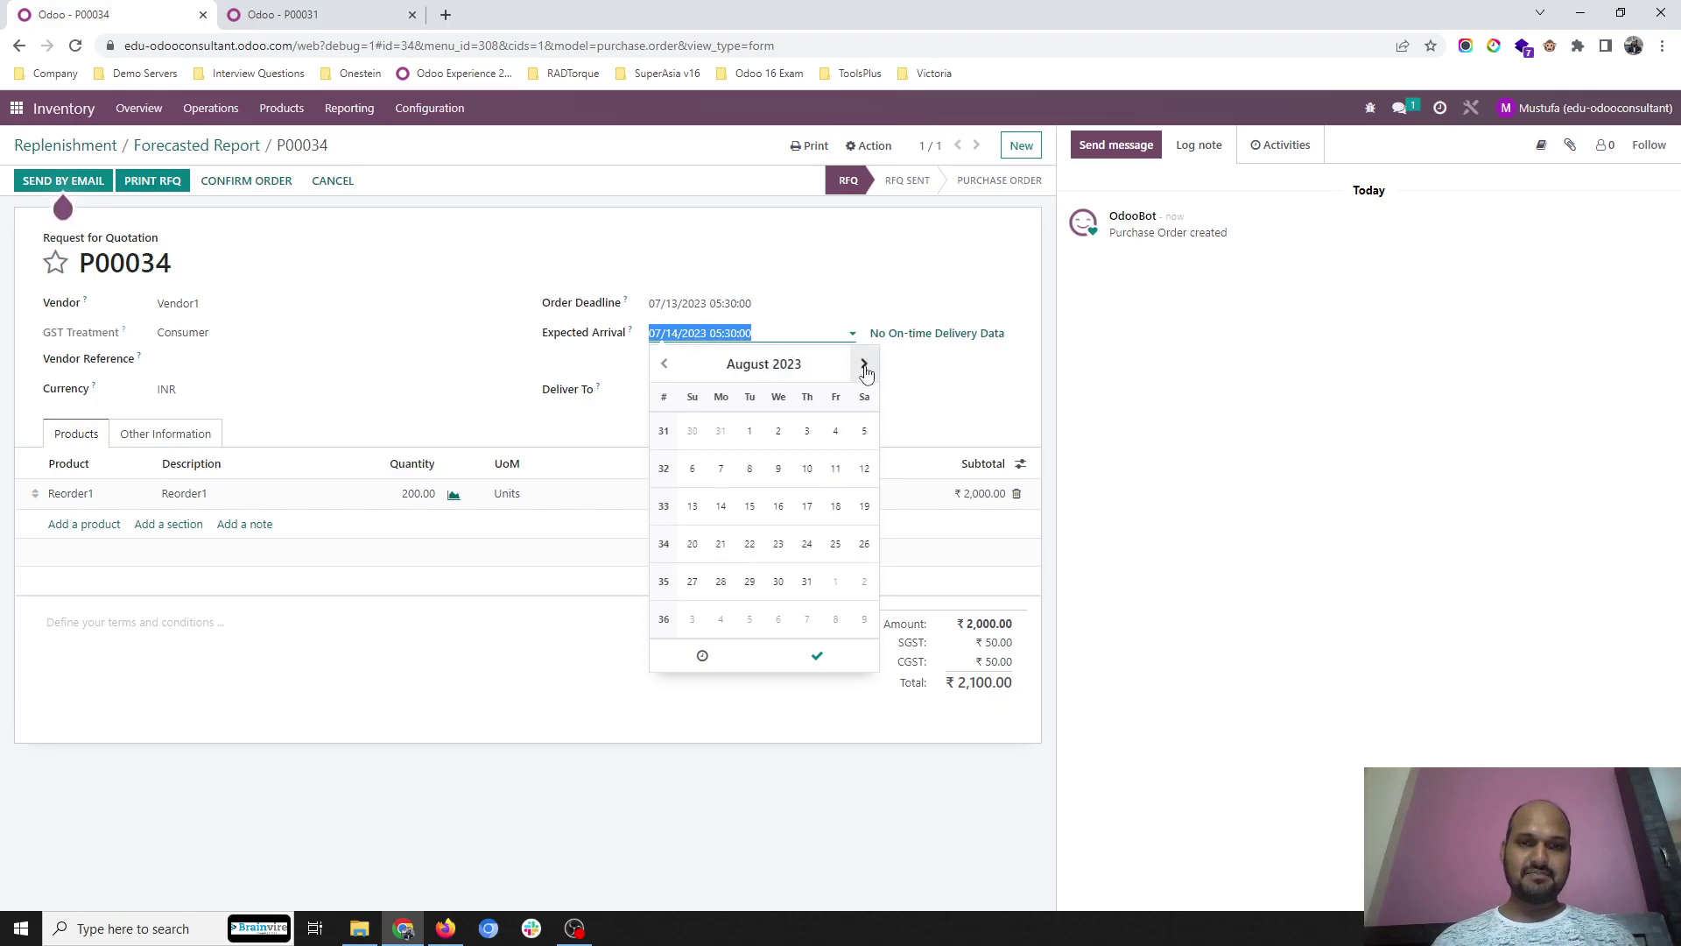
pyautogui.click(864, 366)
pyautogui.click(860, 580)
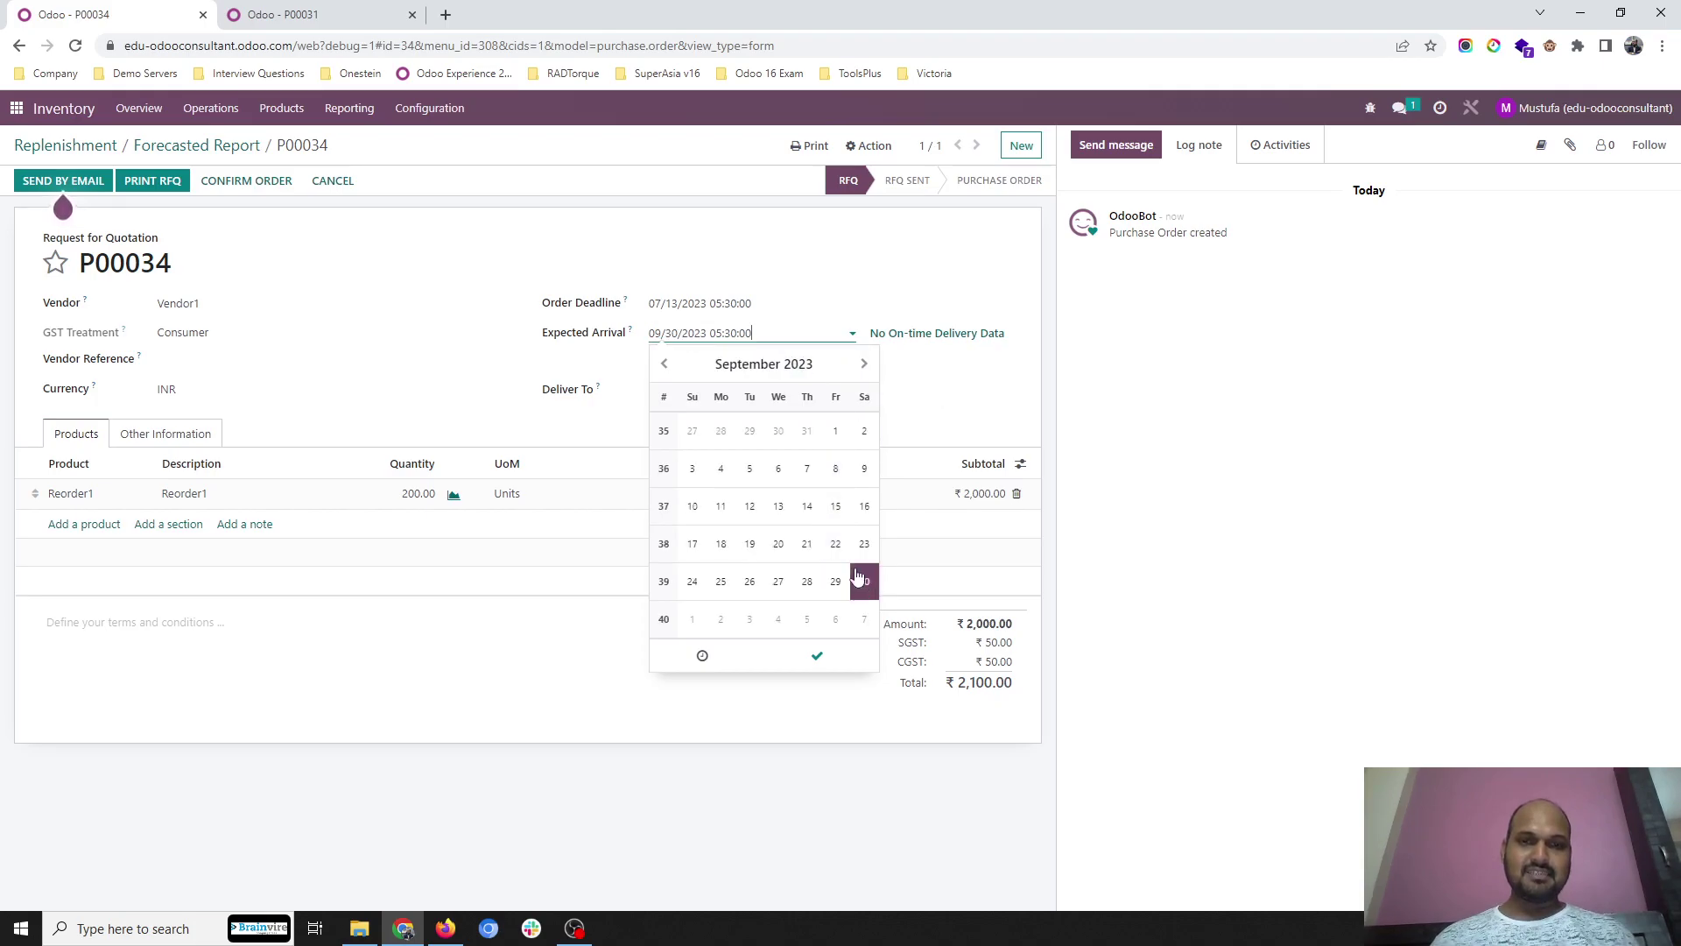
pyautogui.click(602, 205)
pyautogui.click(287, 181)
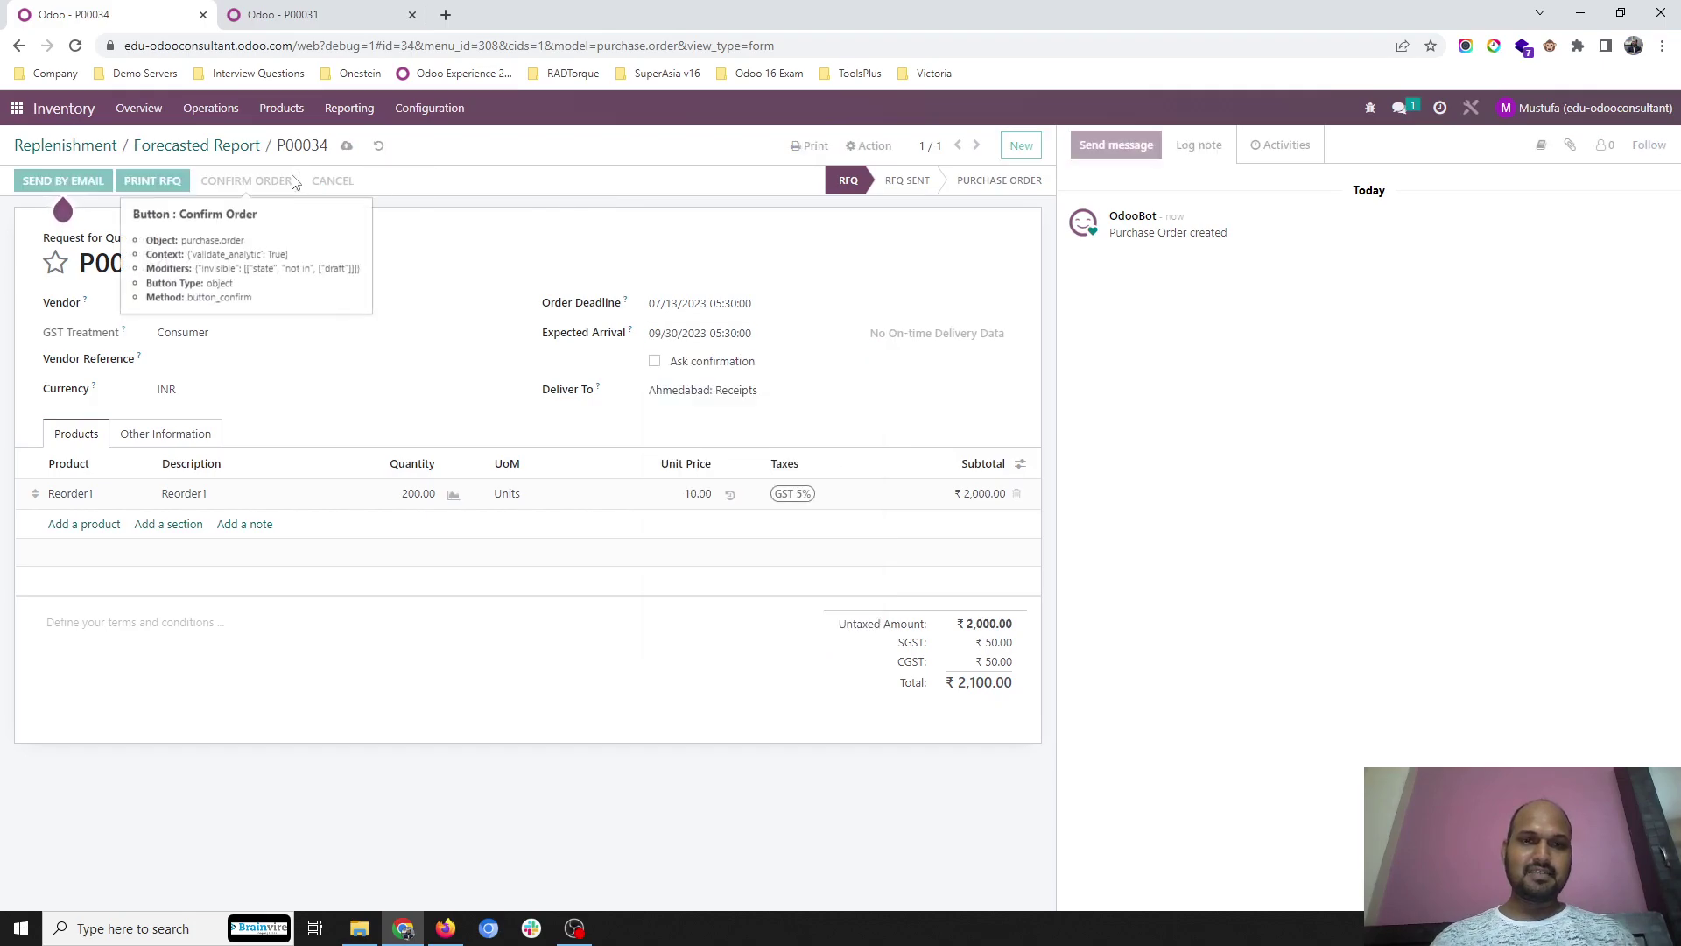
# Step: Reopen Replenishment and remove the Not Snoozed and To Reorder filters to show all rules
pyautogui.click(214, 146)
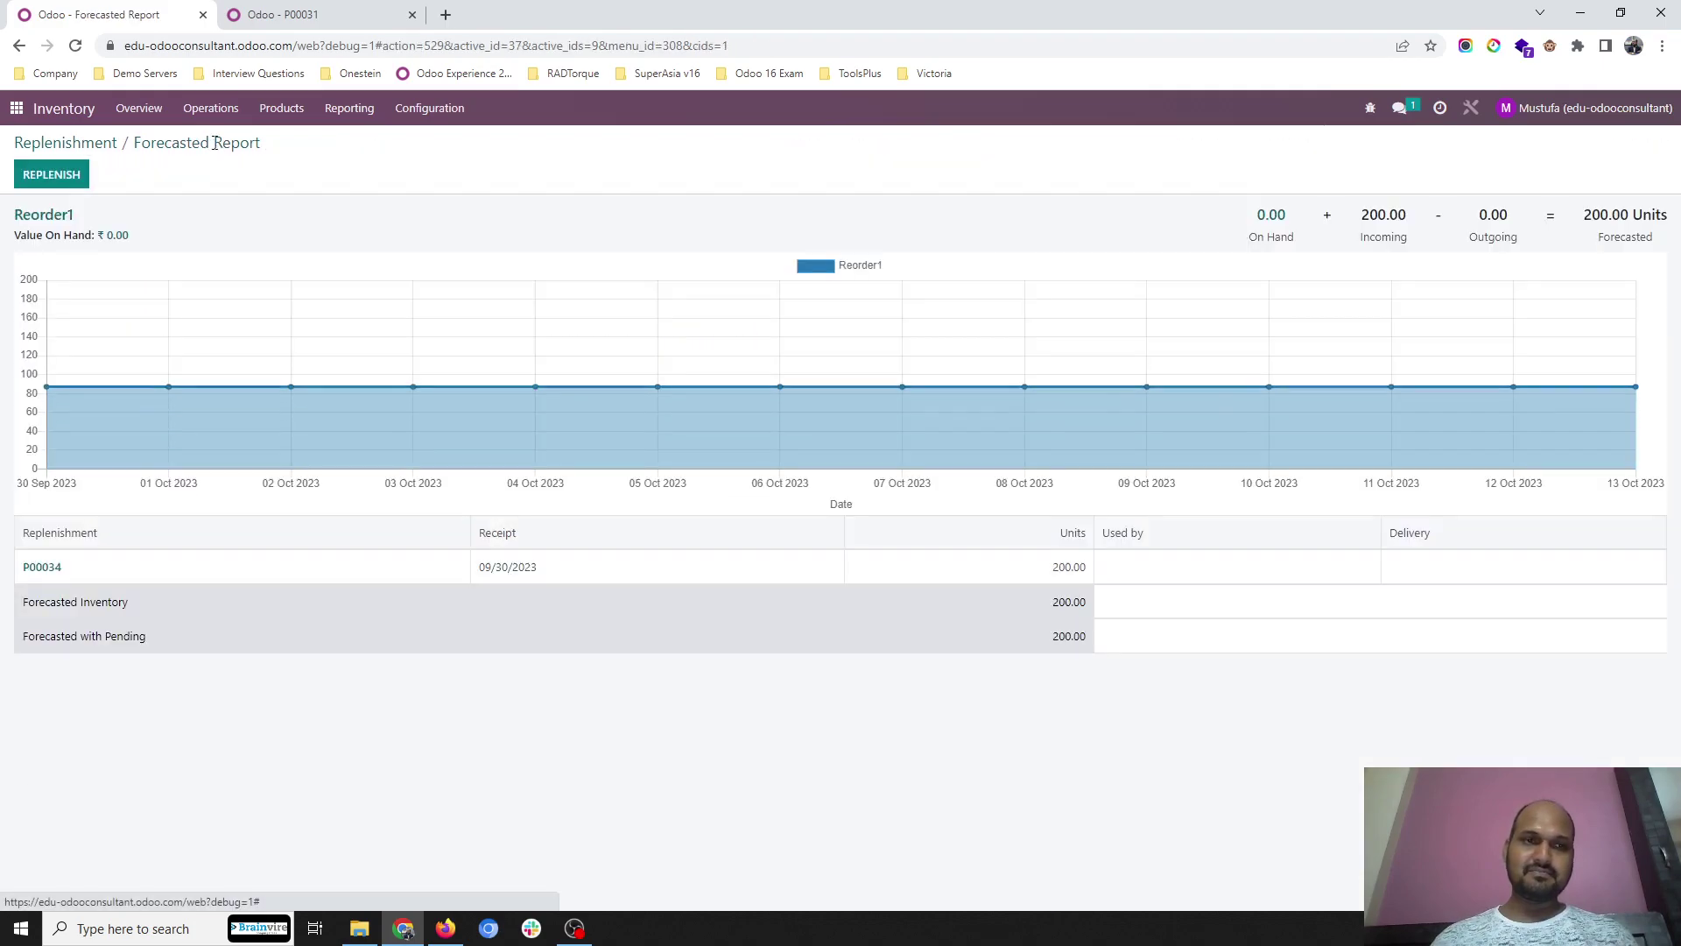
pyautogui.click(88, 144)
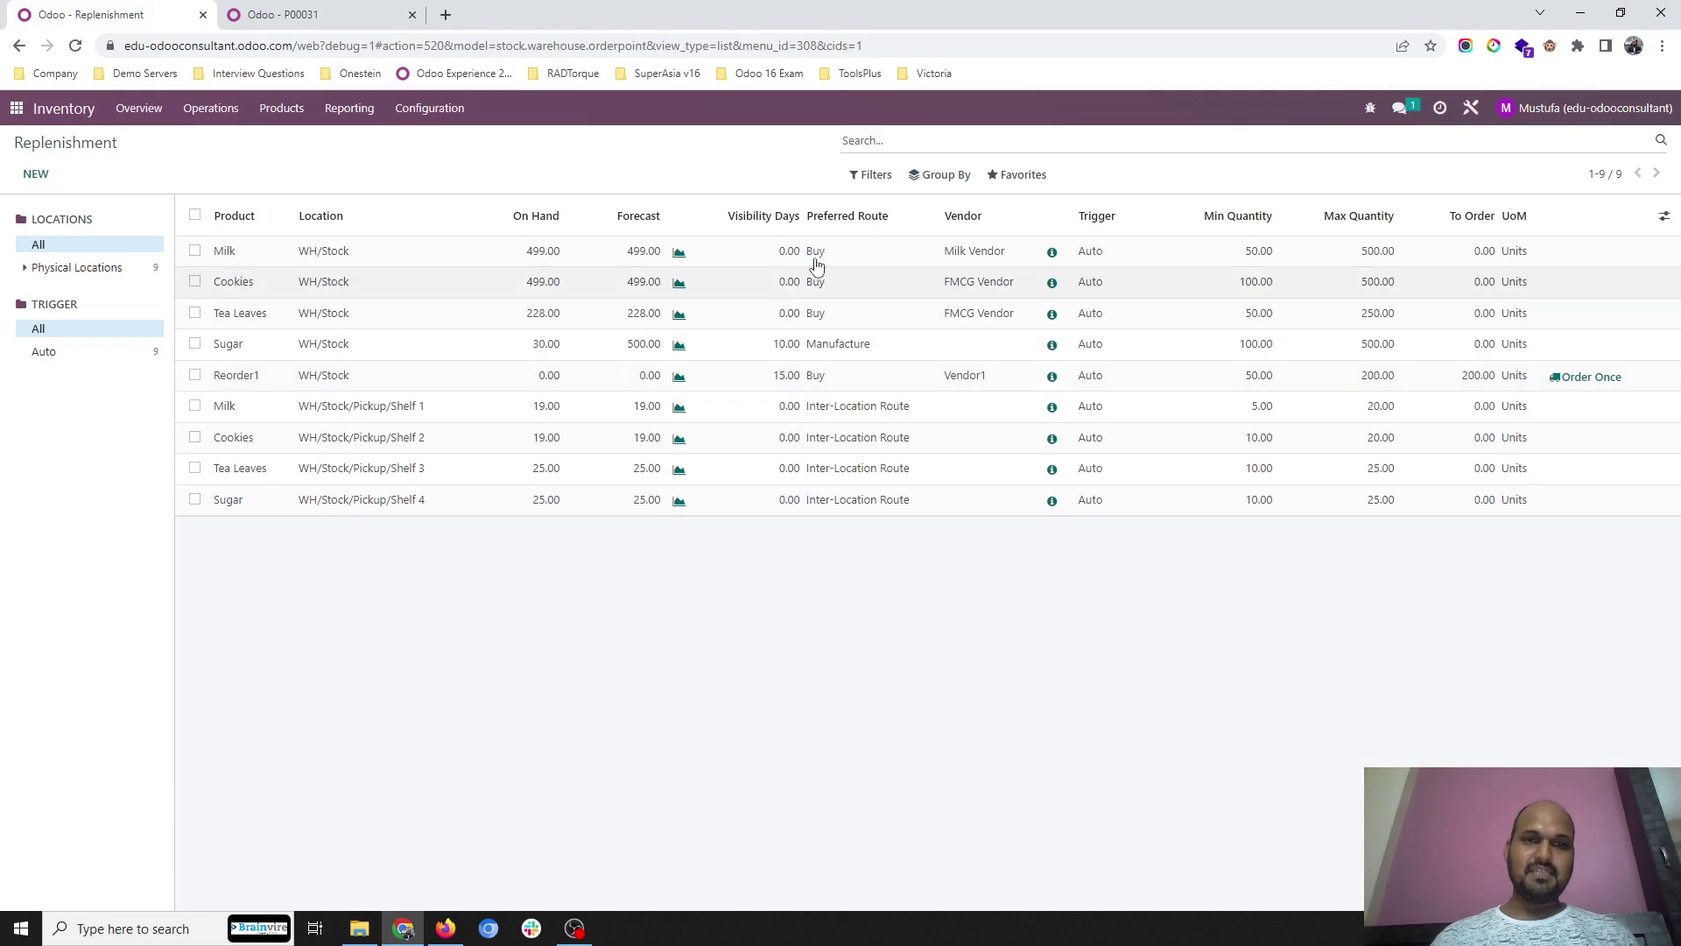
pyautogui.click(210, 108)
pyautogui.click(224, 142)
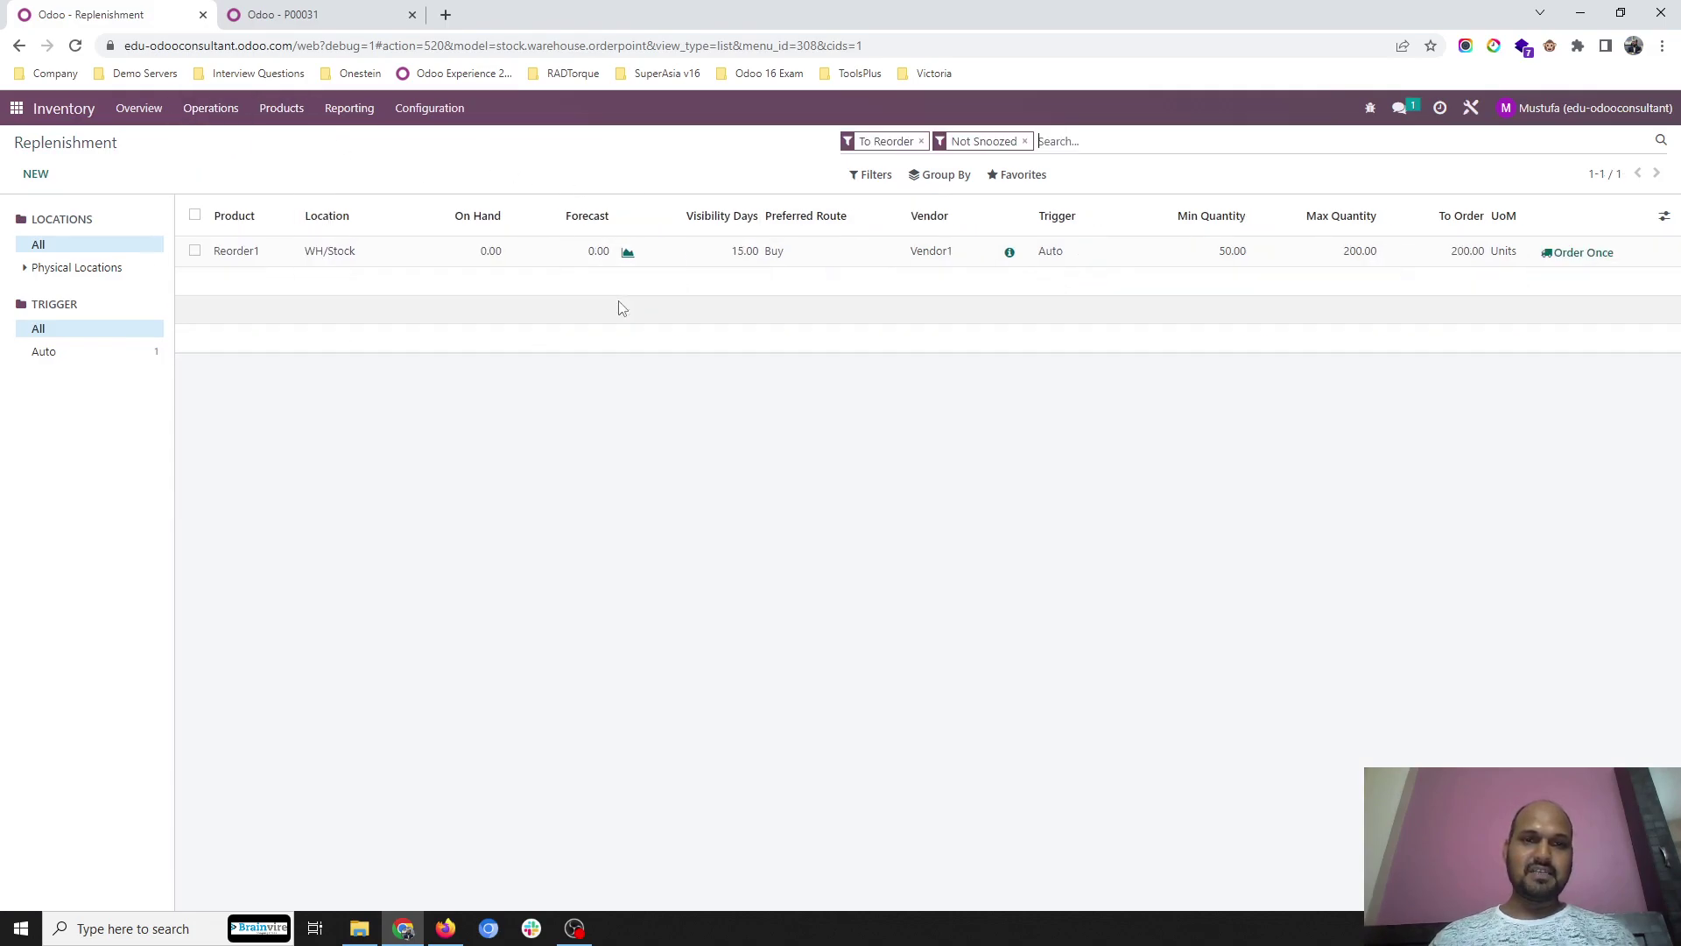
pyautogui.press('BackSpace')
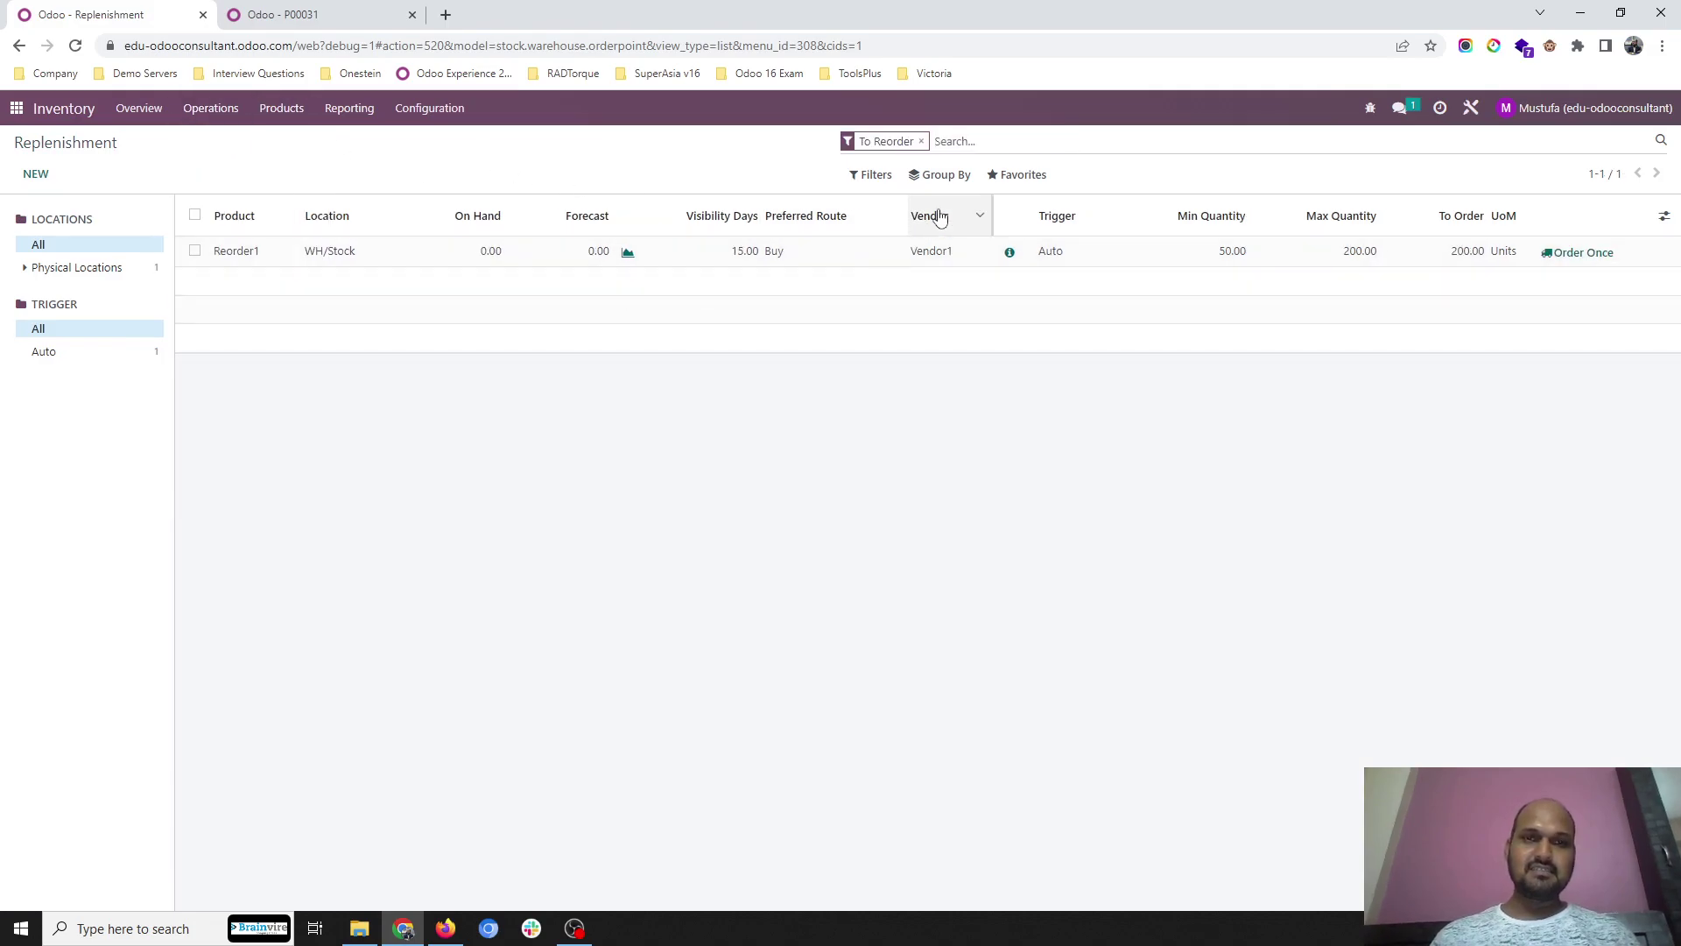
pyautogui.press('BackSpace')
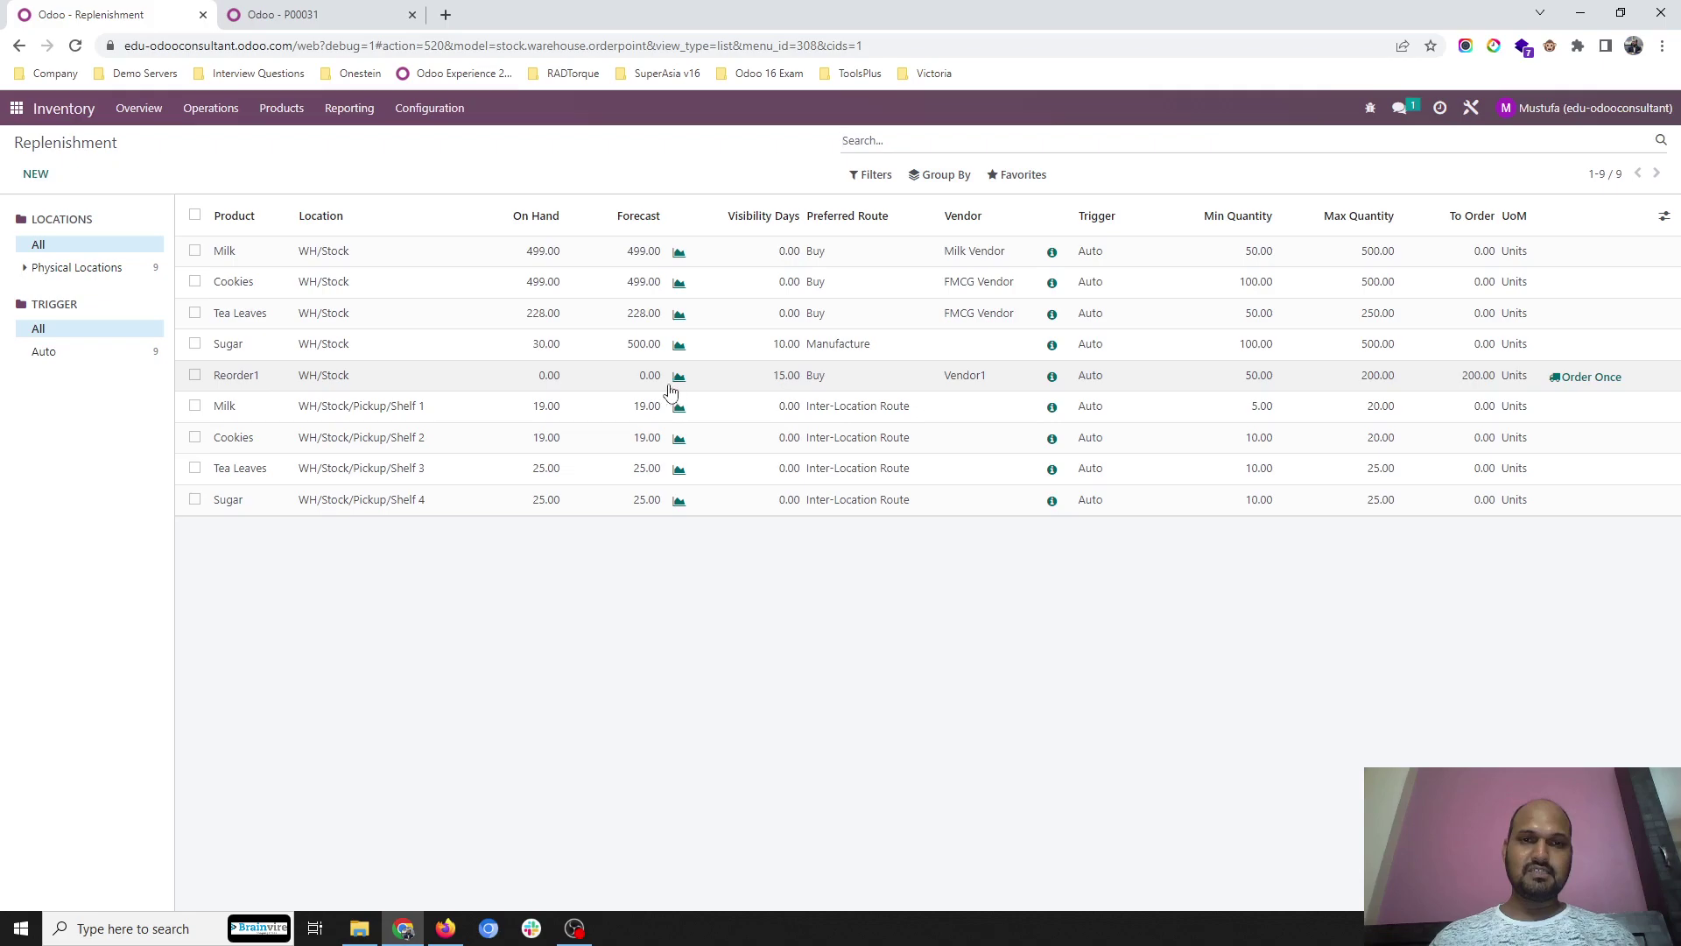
# Step: Set Reorder1's visibility days to 90 and save the row
pyautogui.click(774, 376)
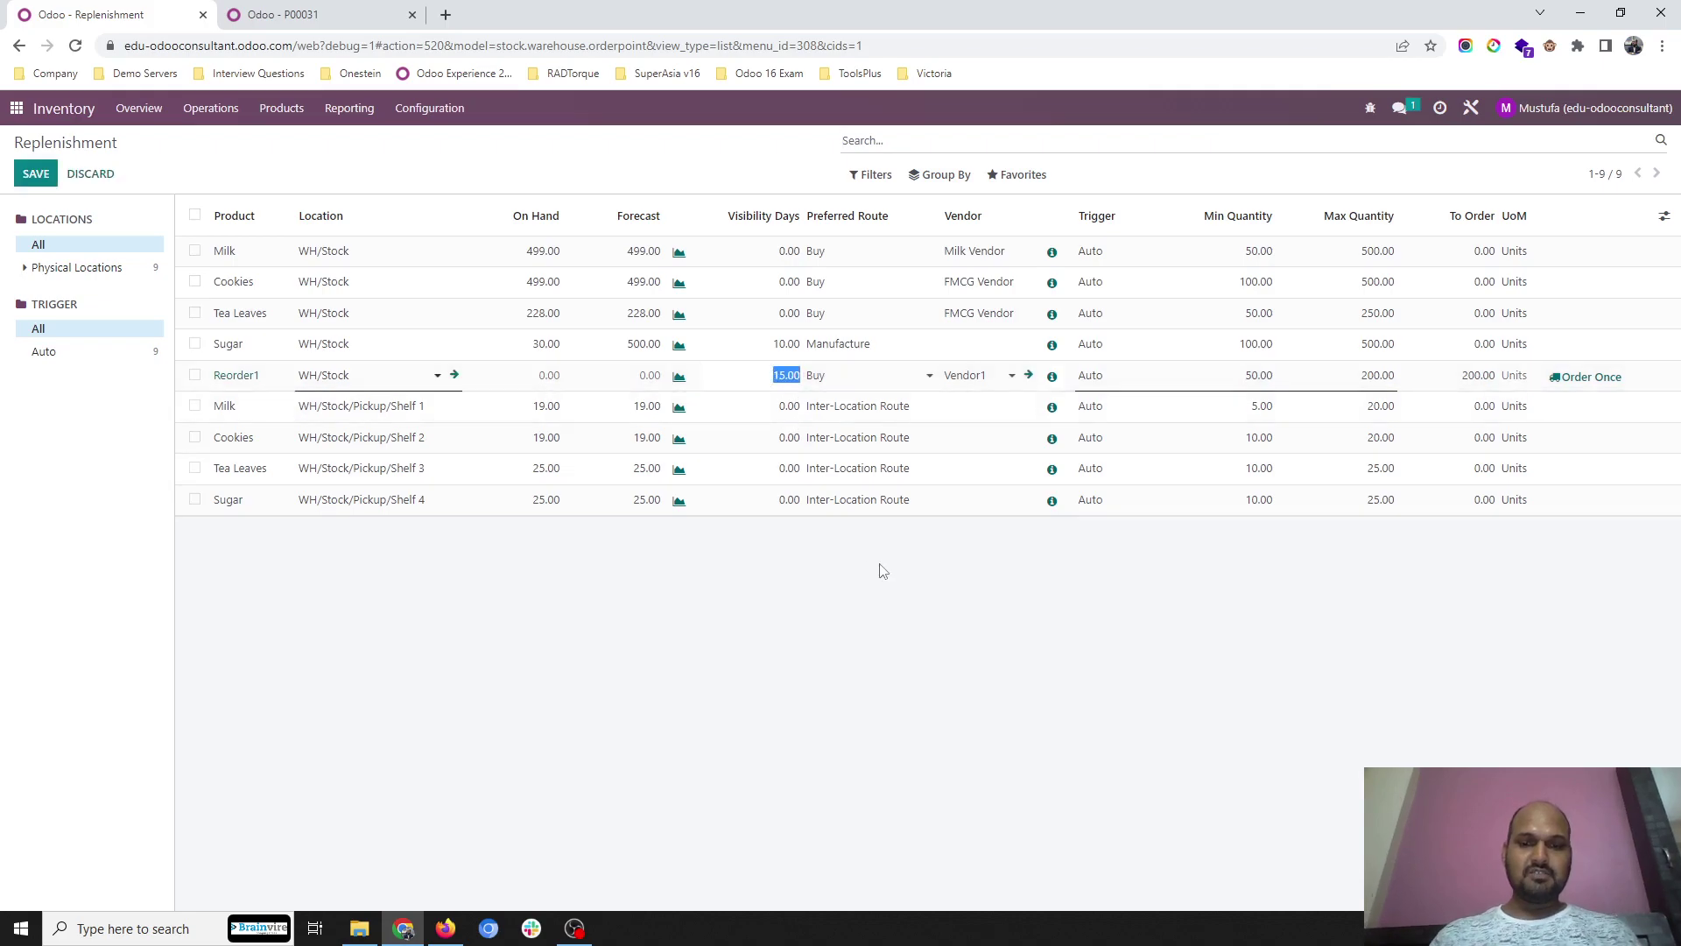
pyautogui.write('90')
pyautogui.click(867, 595)
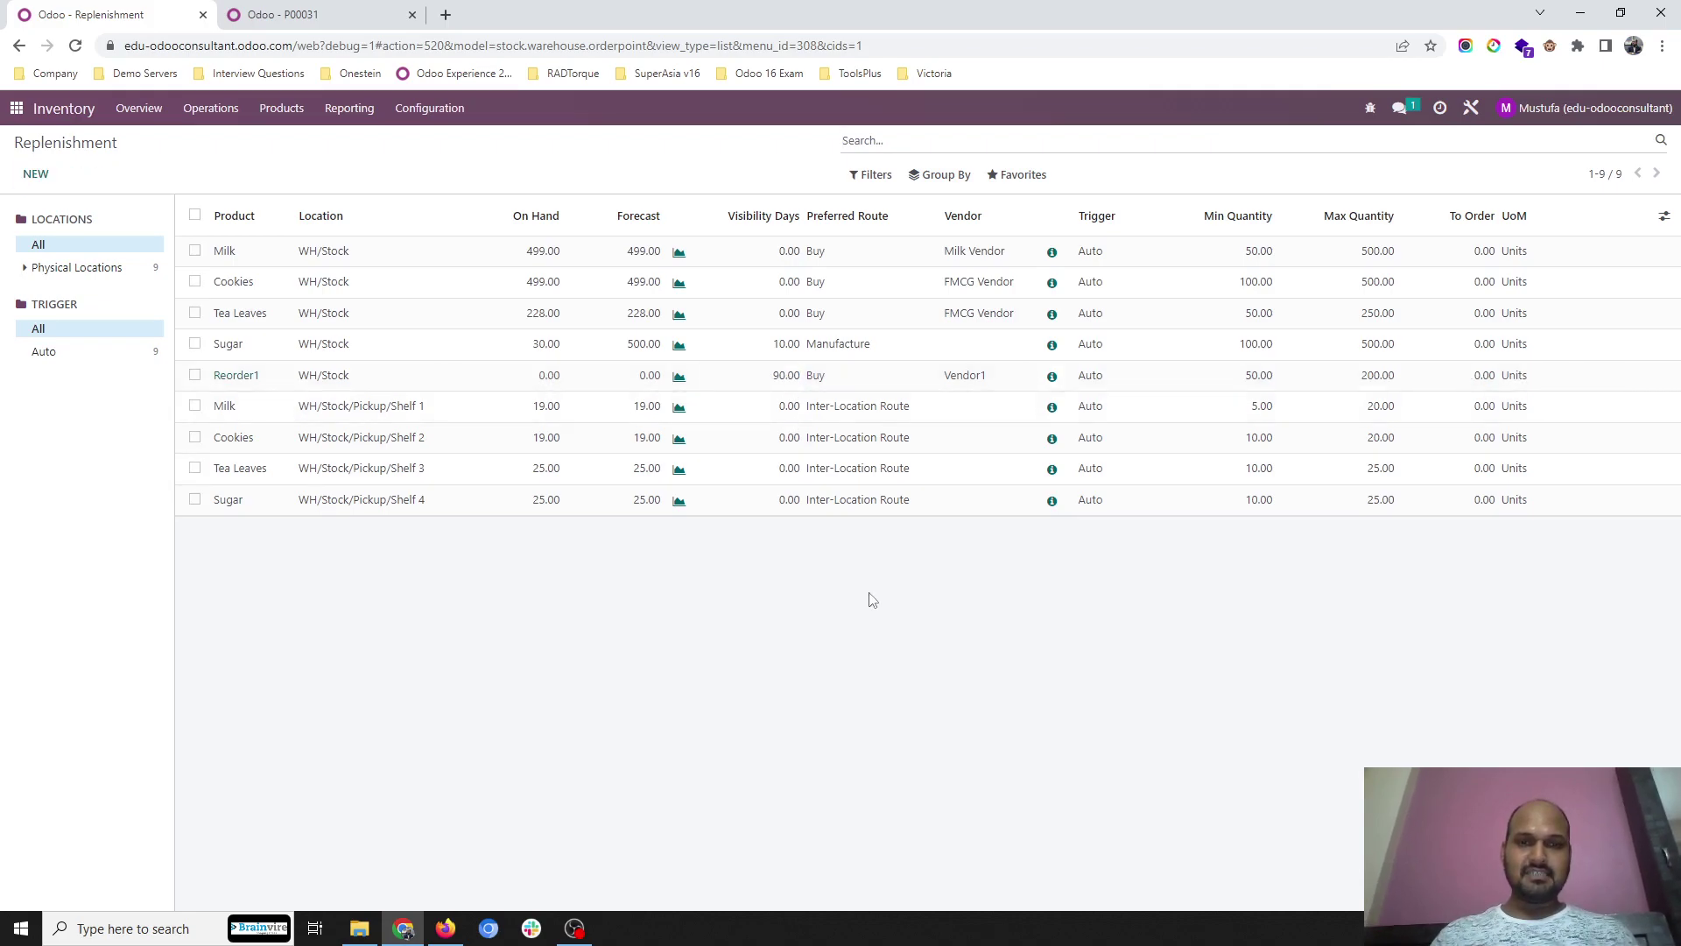
# Step: Reopen Replenishment without the To Reorder filter and view Reorder1's forecasted report
pyautogui.click(219, 112)
pyautogui.click(228, 142)
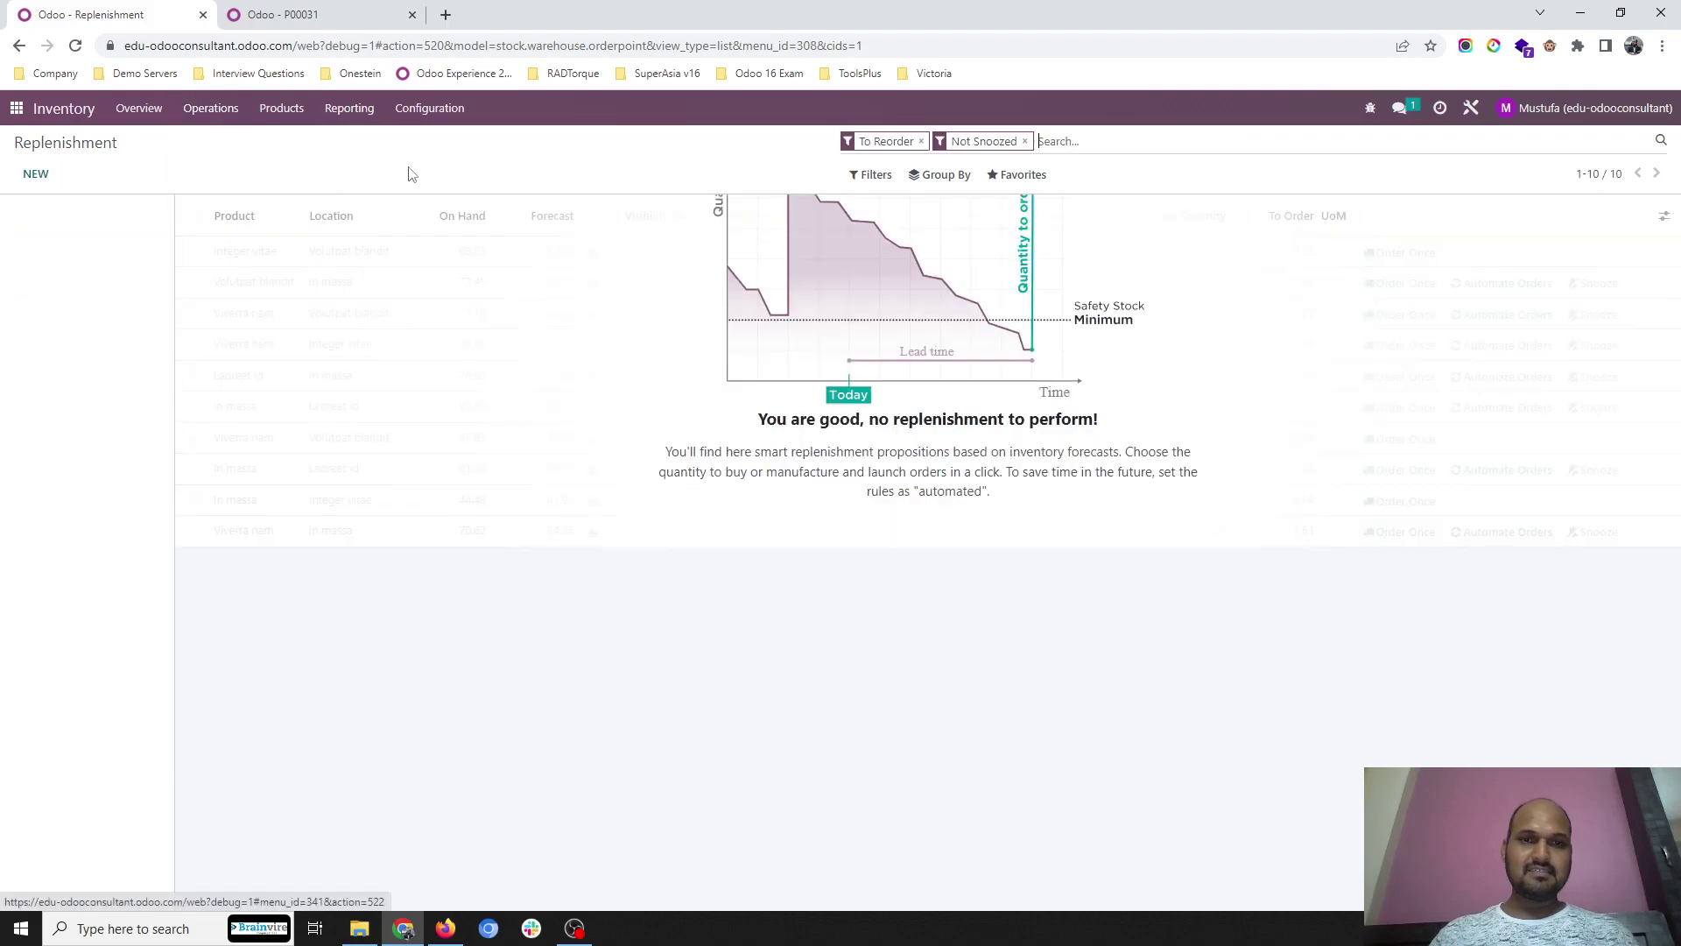
pyautogui.click(921, 141)
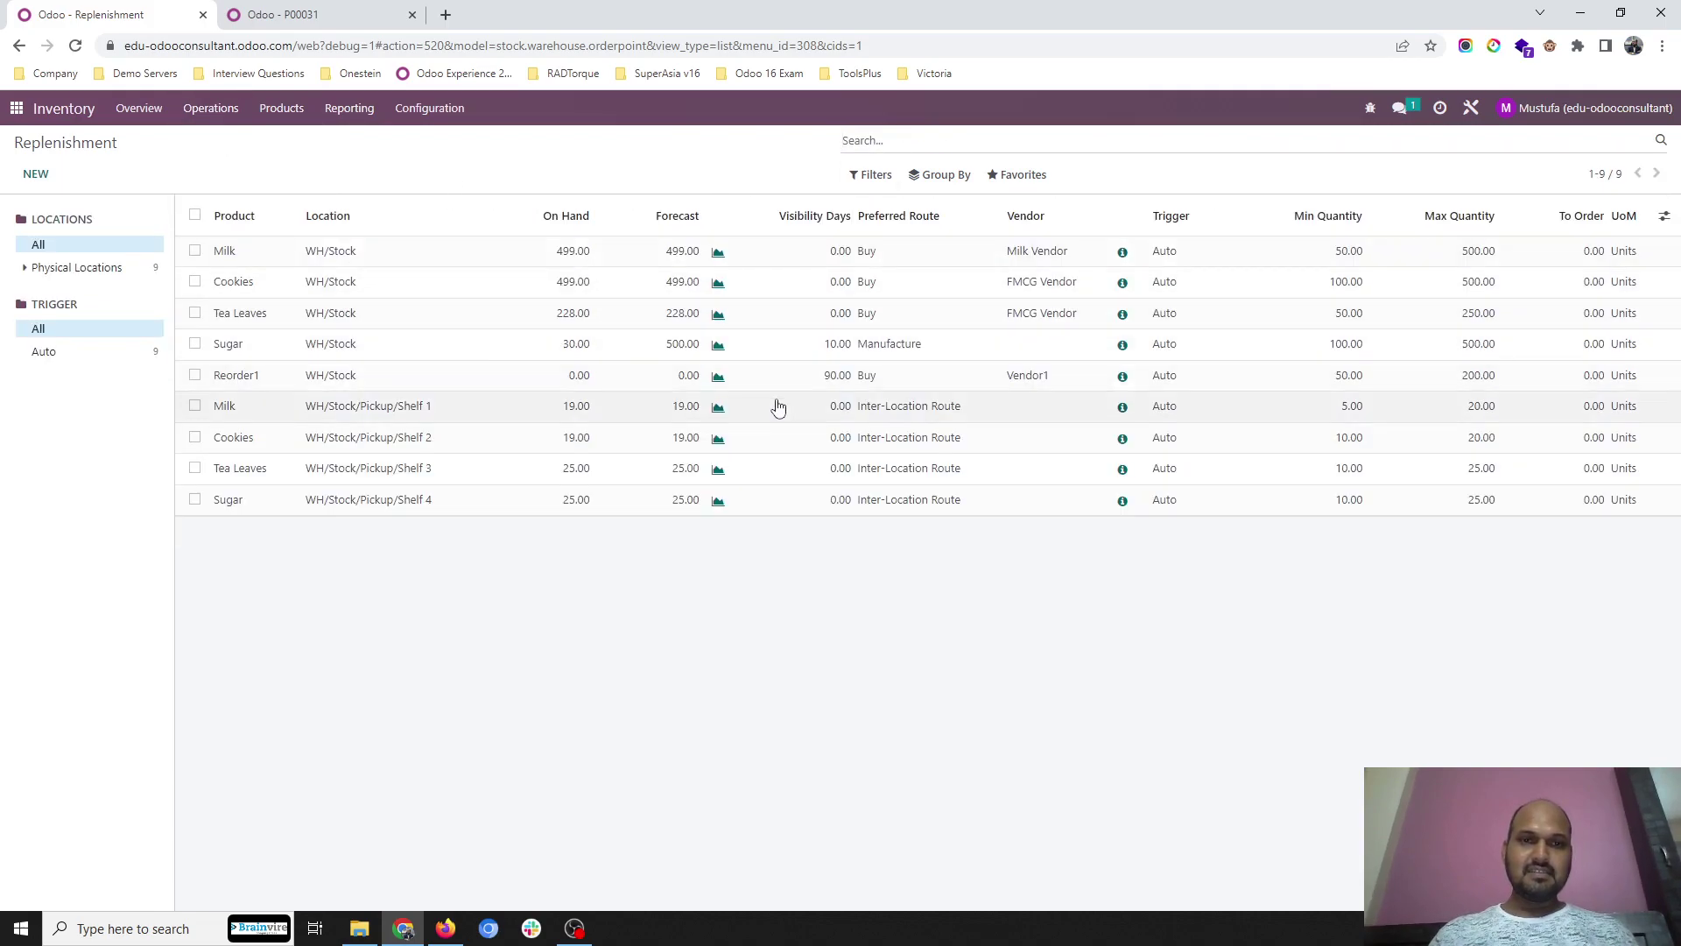
pyautogui.click(718, 376)
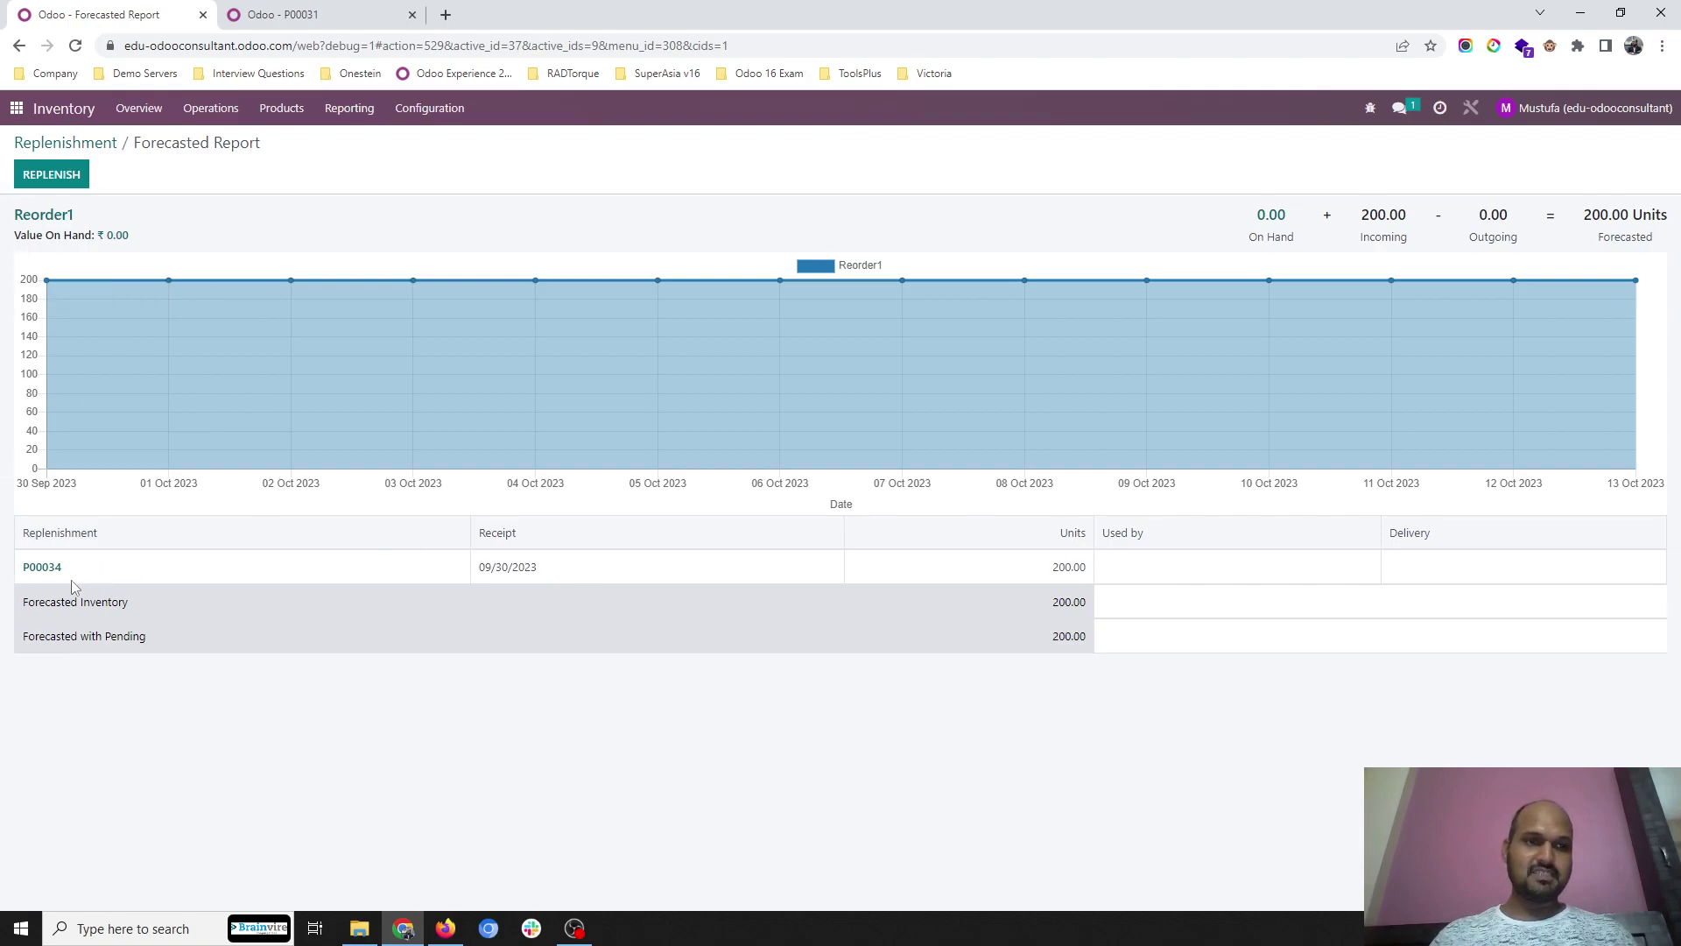
# Step: Return to Replenishment, bring up Run Scheduler, and recheck Reorder1's forecasted report
pyautogui.click(85, 144)
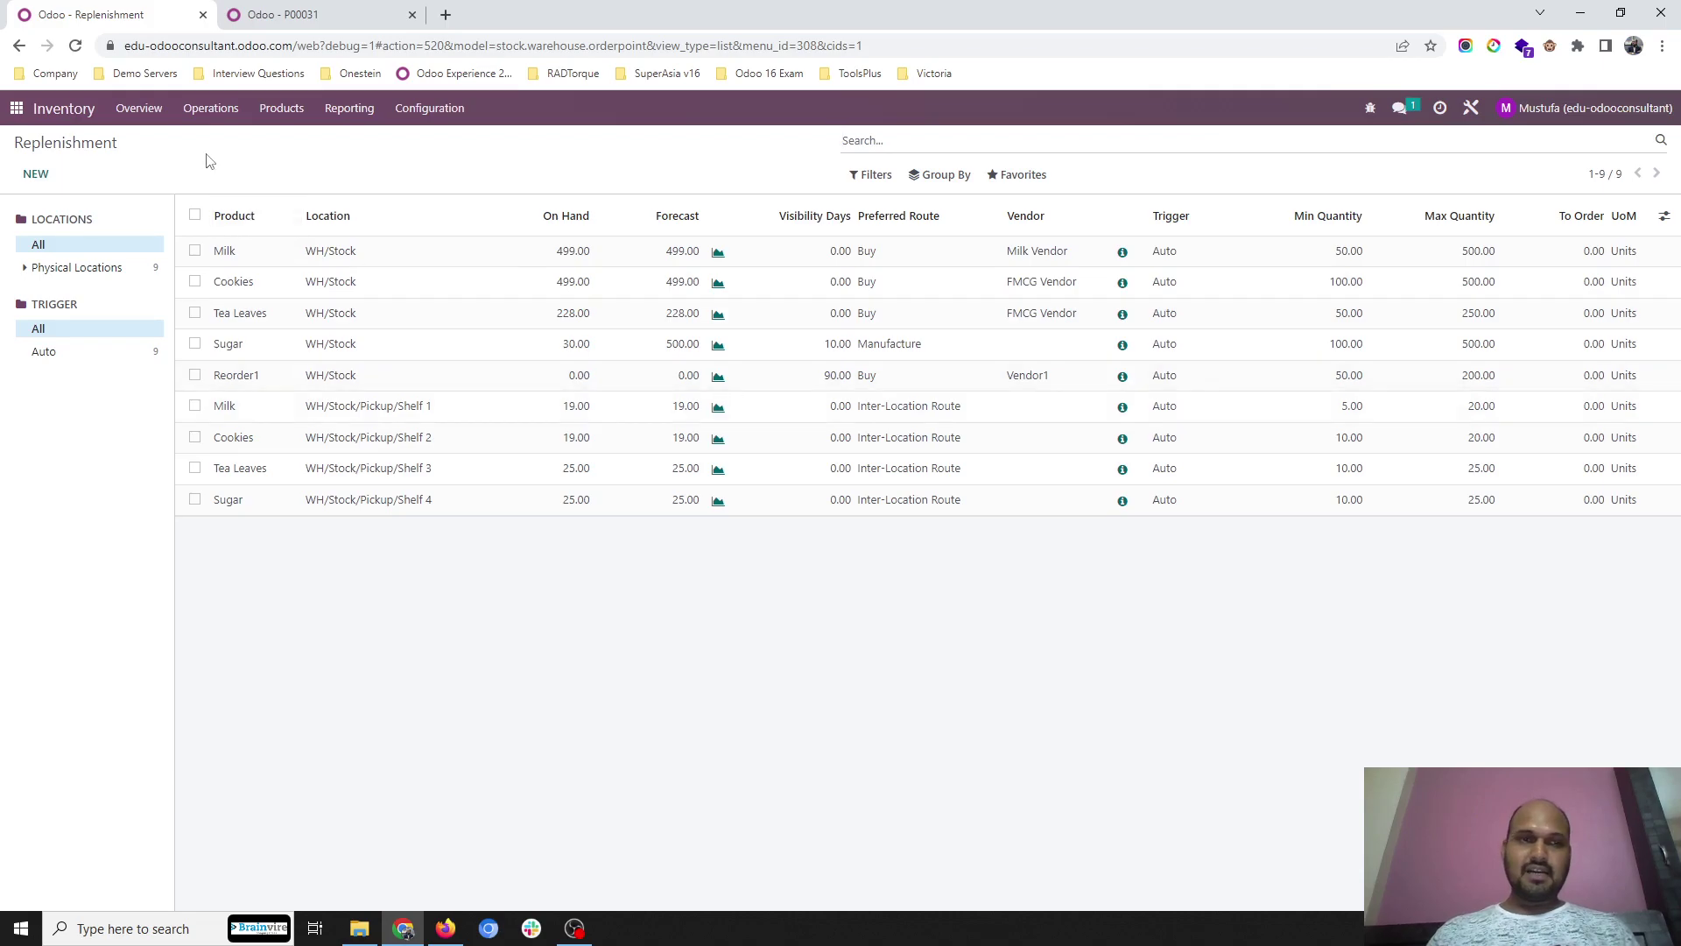
pyautogui.click(213, 112)
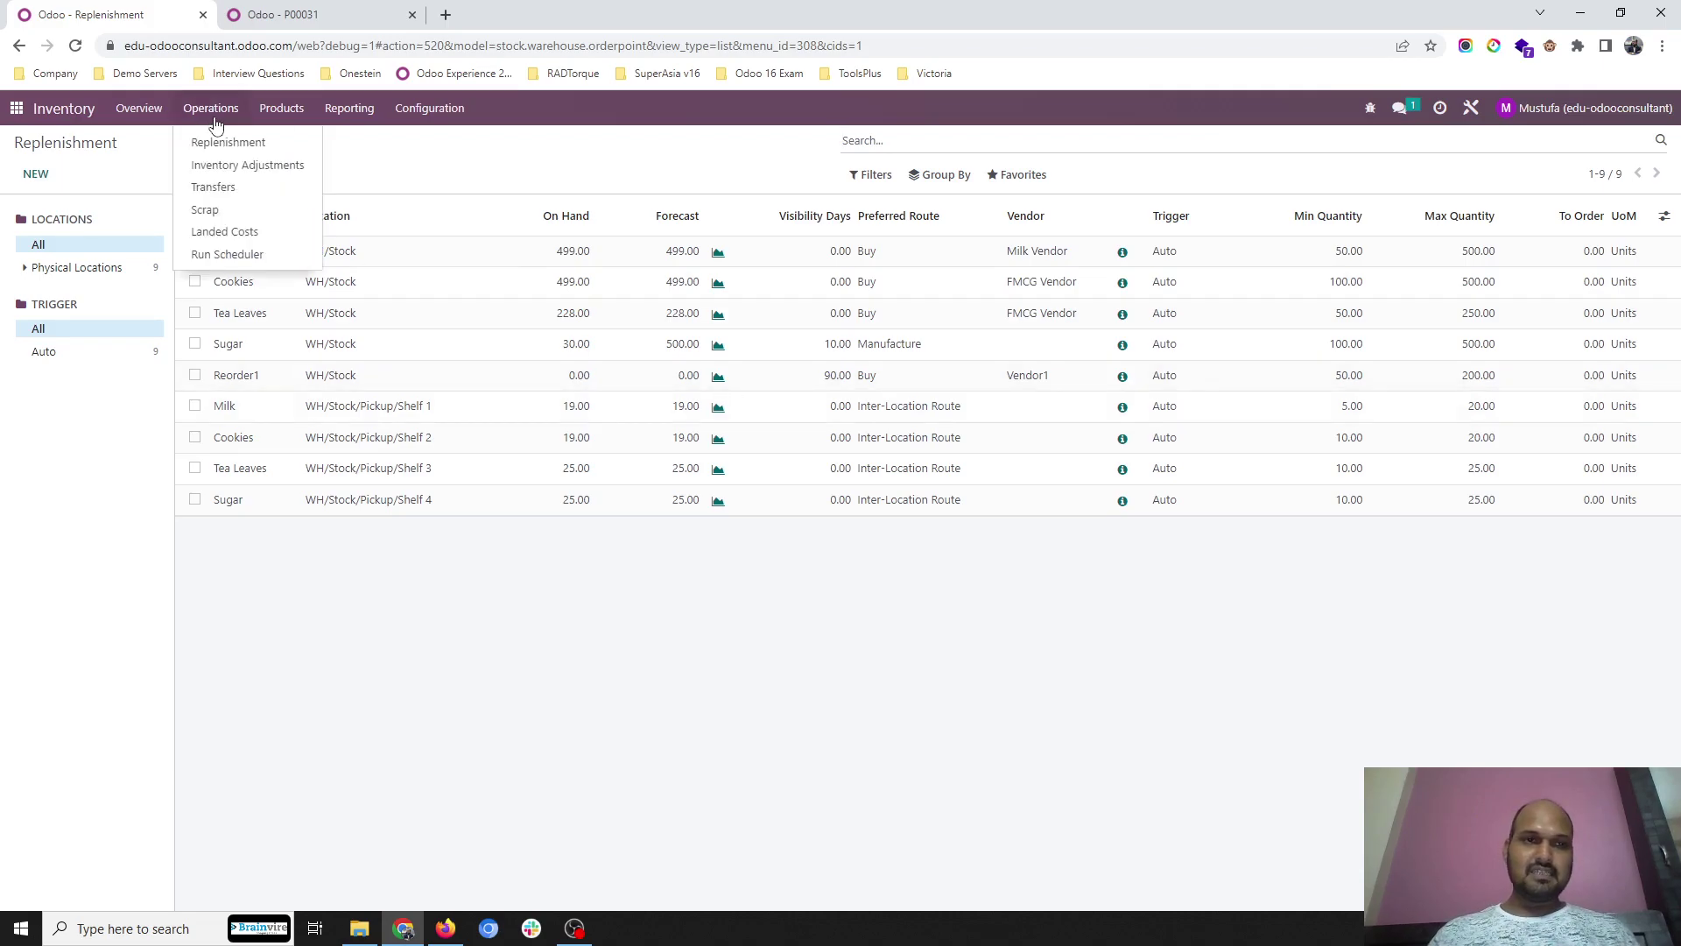
pyautogui.click(229, 254)
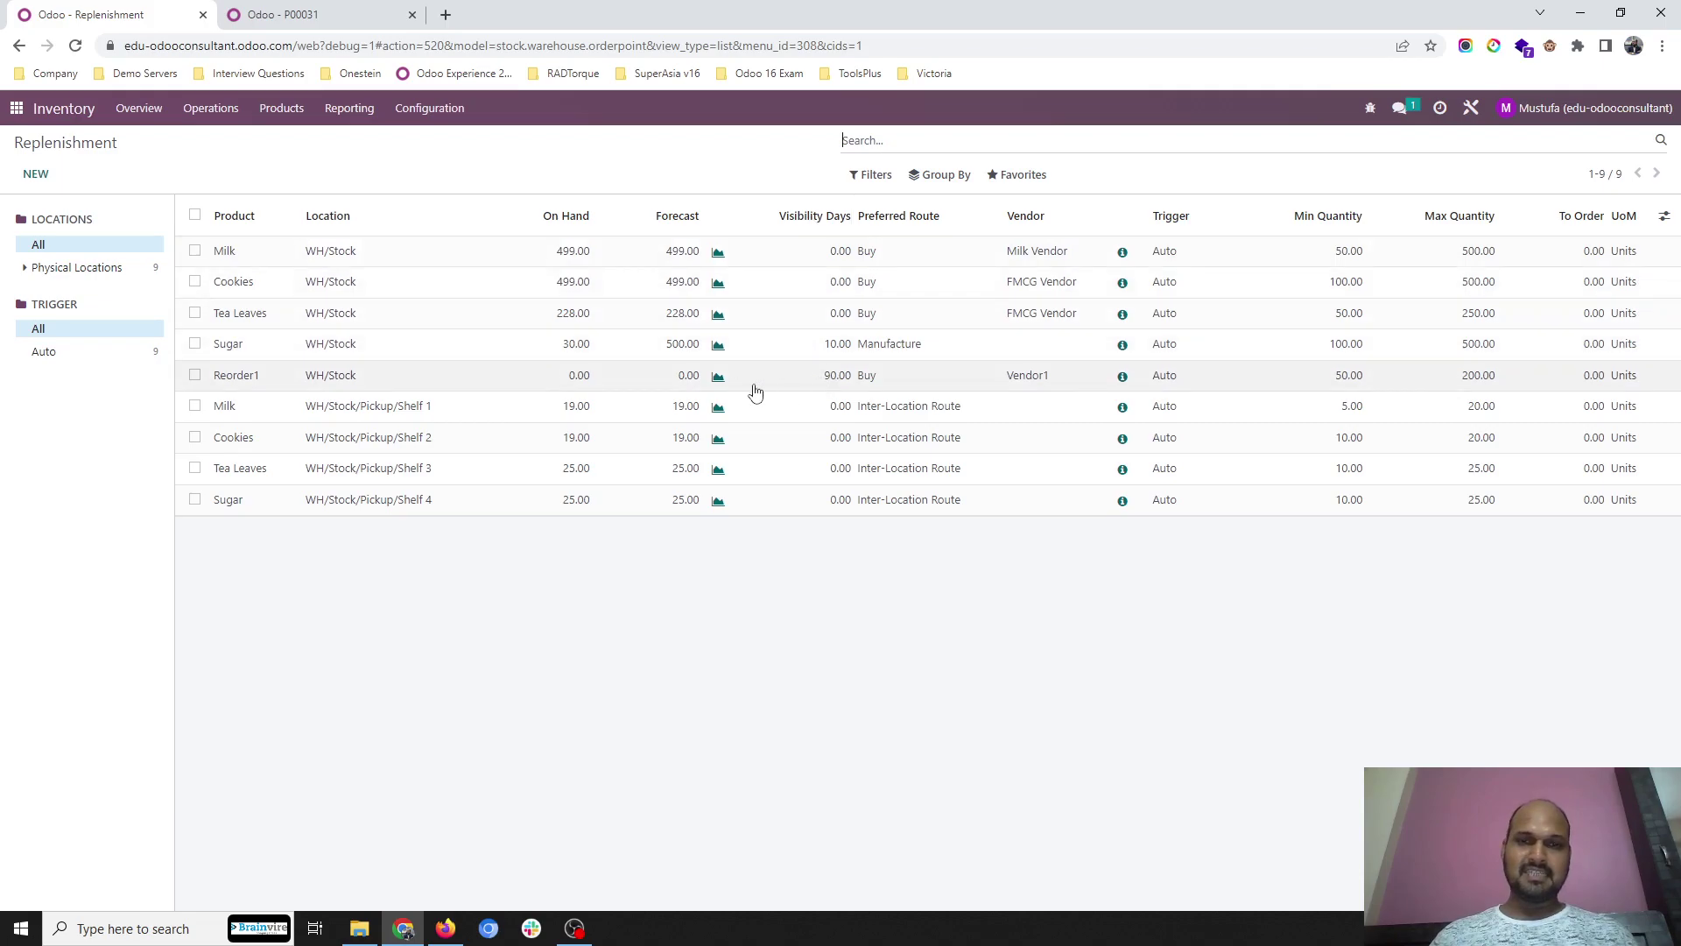
pyautogui.click(723, 381)
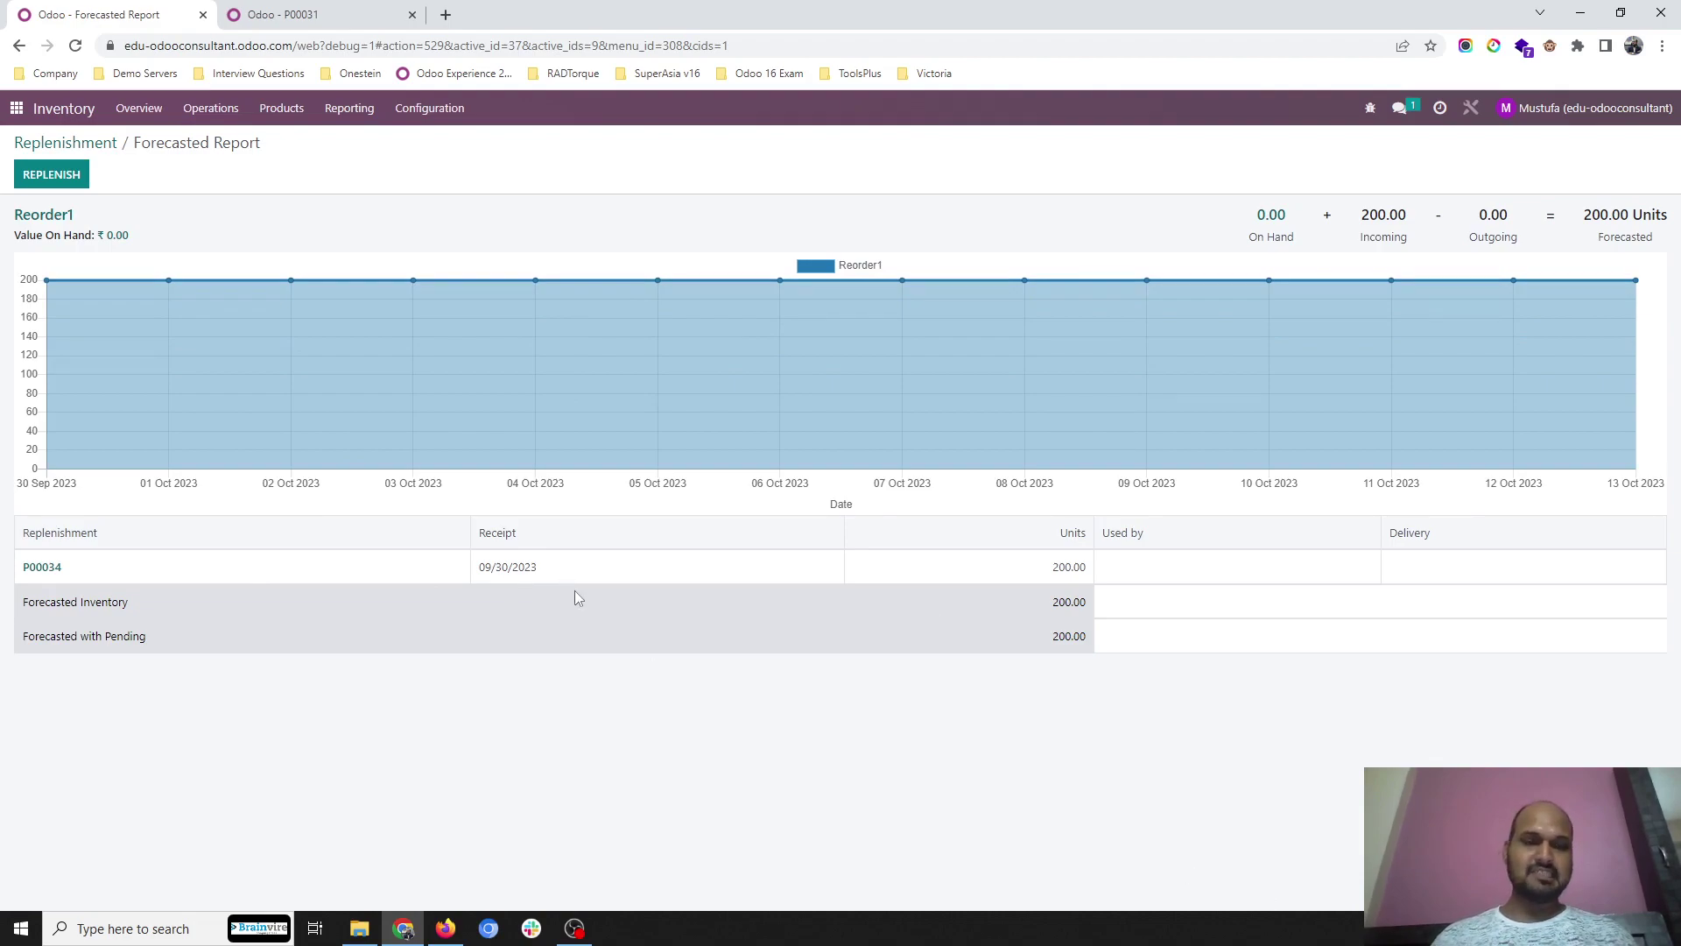
# Step: Back in Replenishment, enter 15 as Reorder1's visibility days
pyautogui.click(101, 149)
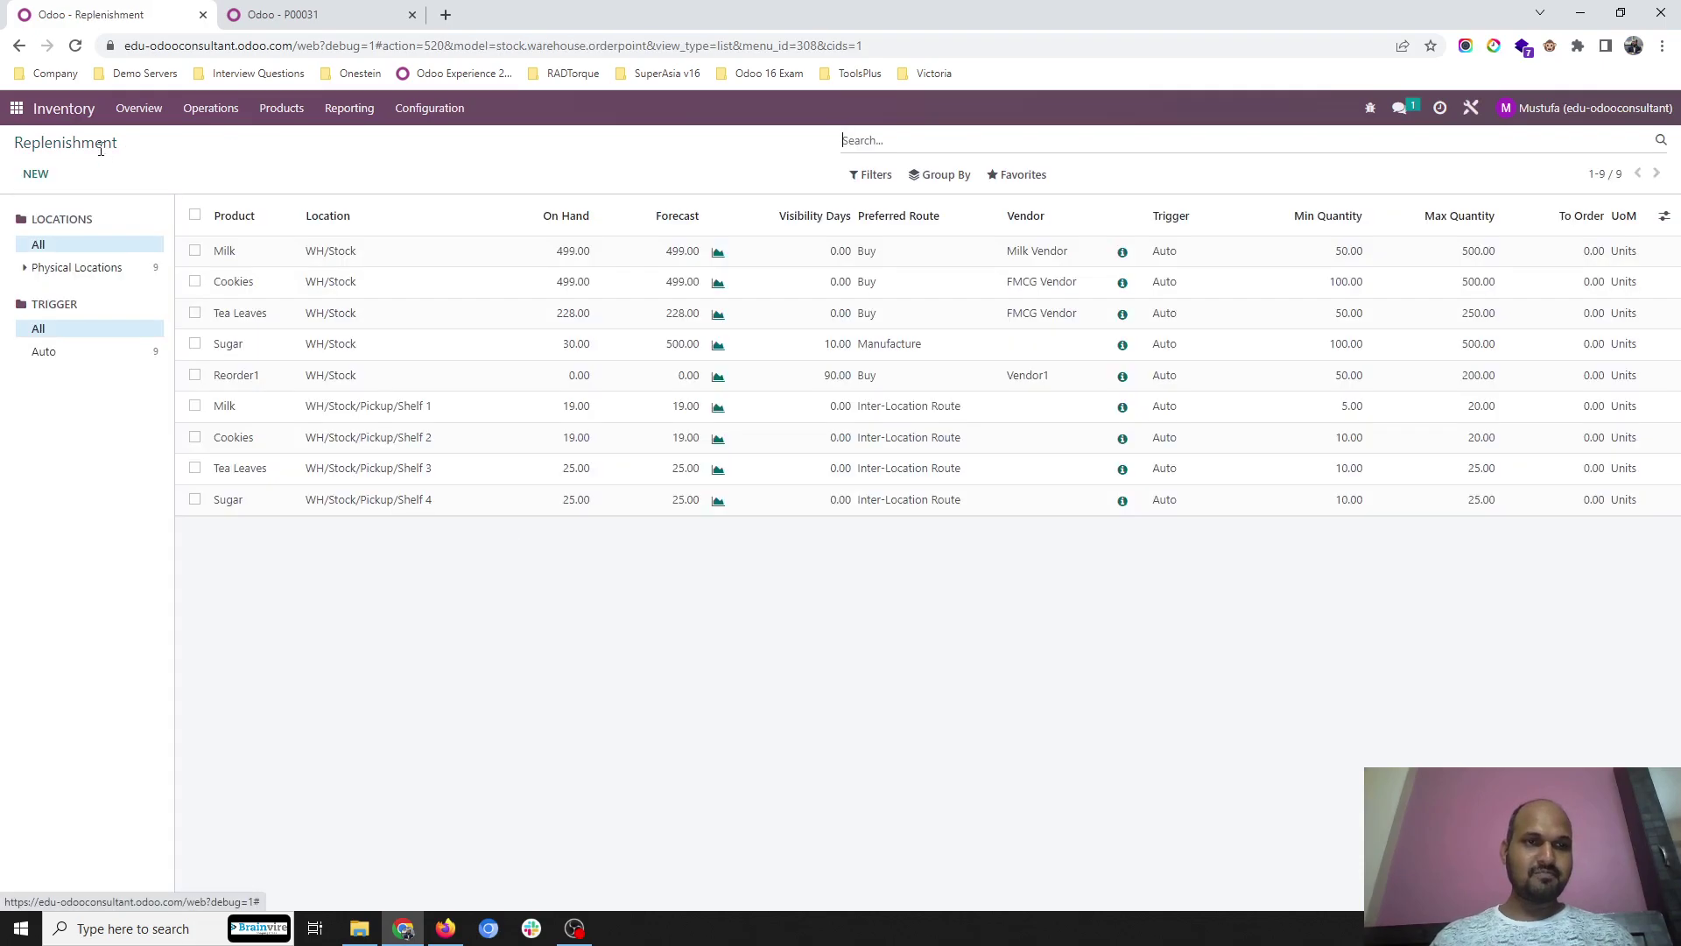
pyautogui.click(832, 374)
pyautogui.write('15')
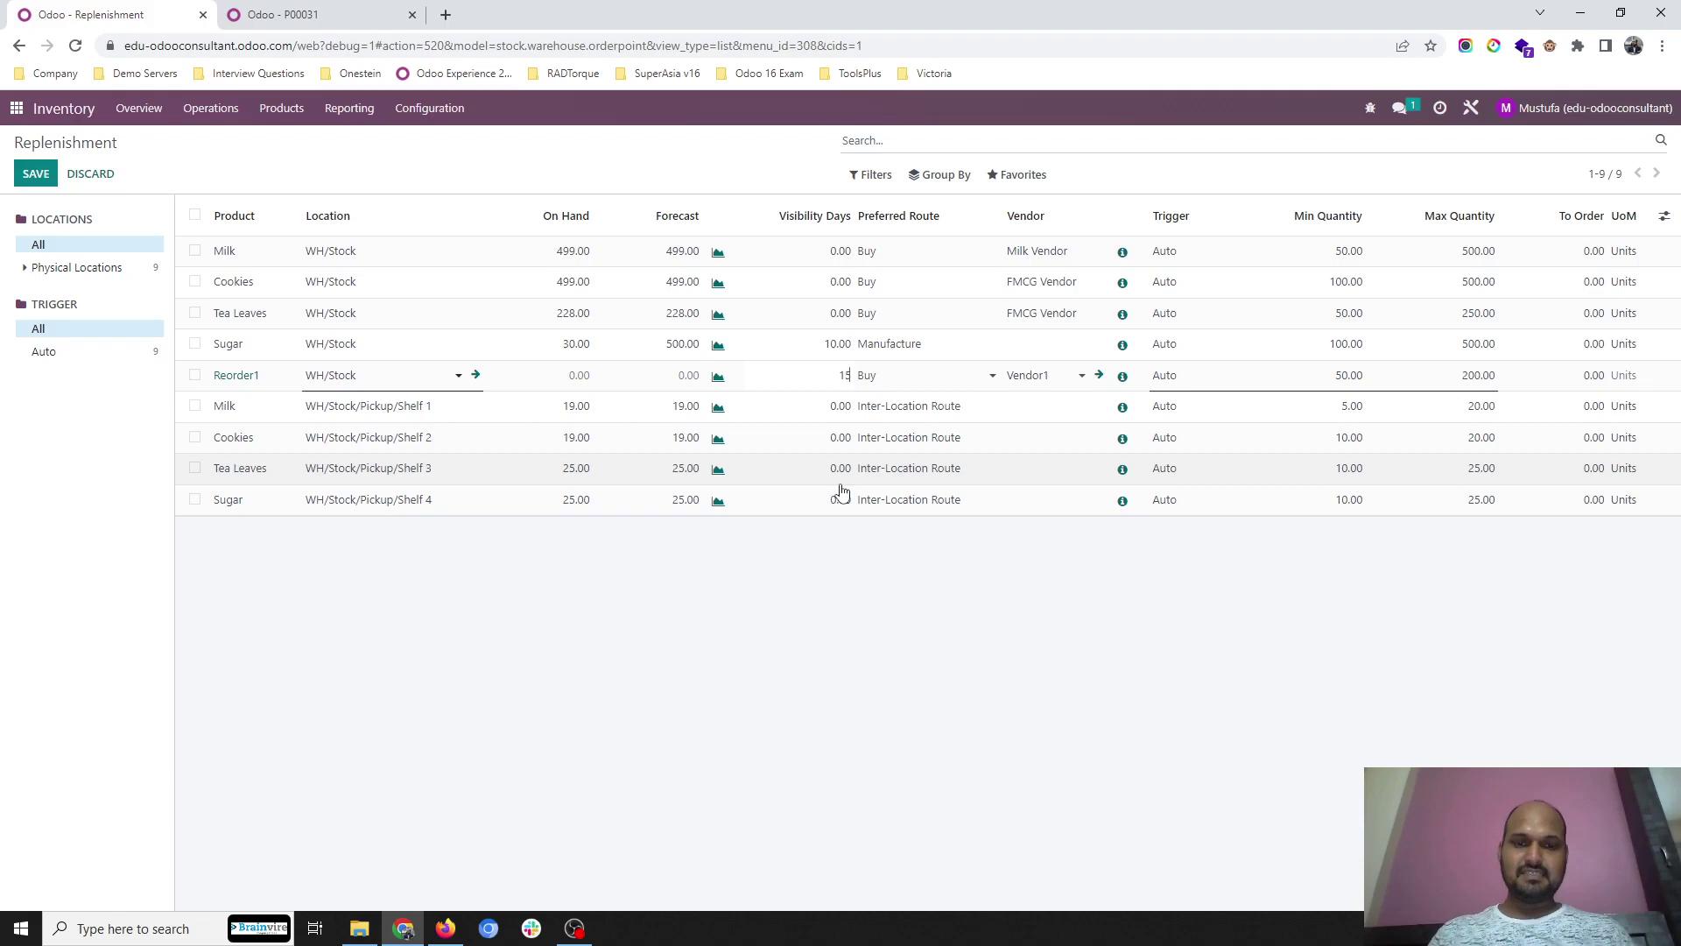
# Step: Save Reorder1's 15 visibility days and check its forecasted report
pyautogui.click(843, 604)
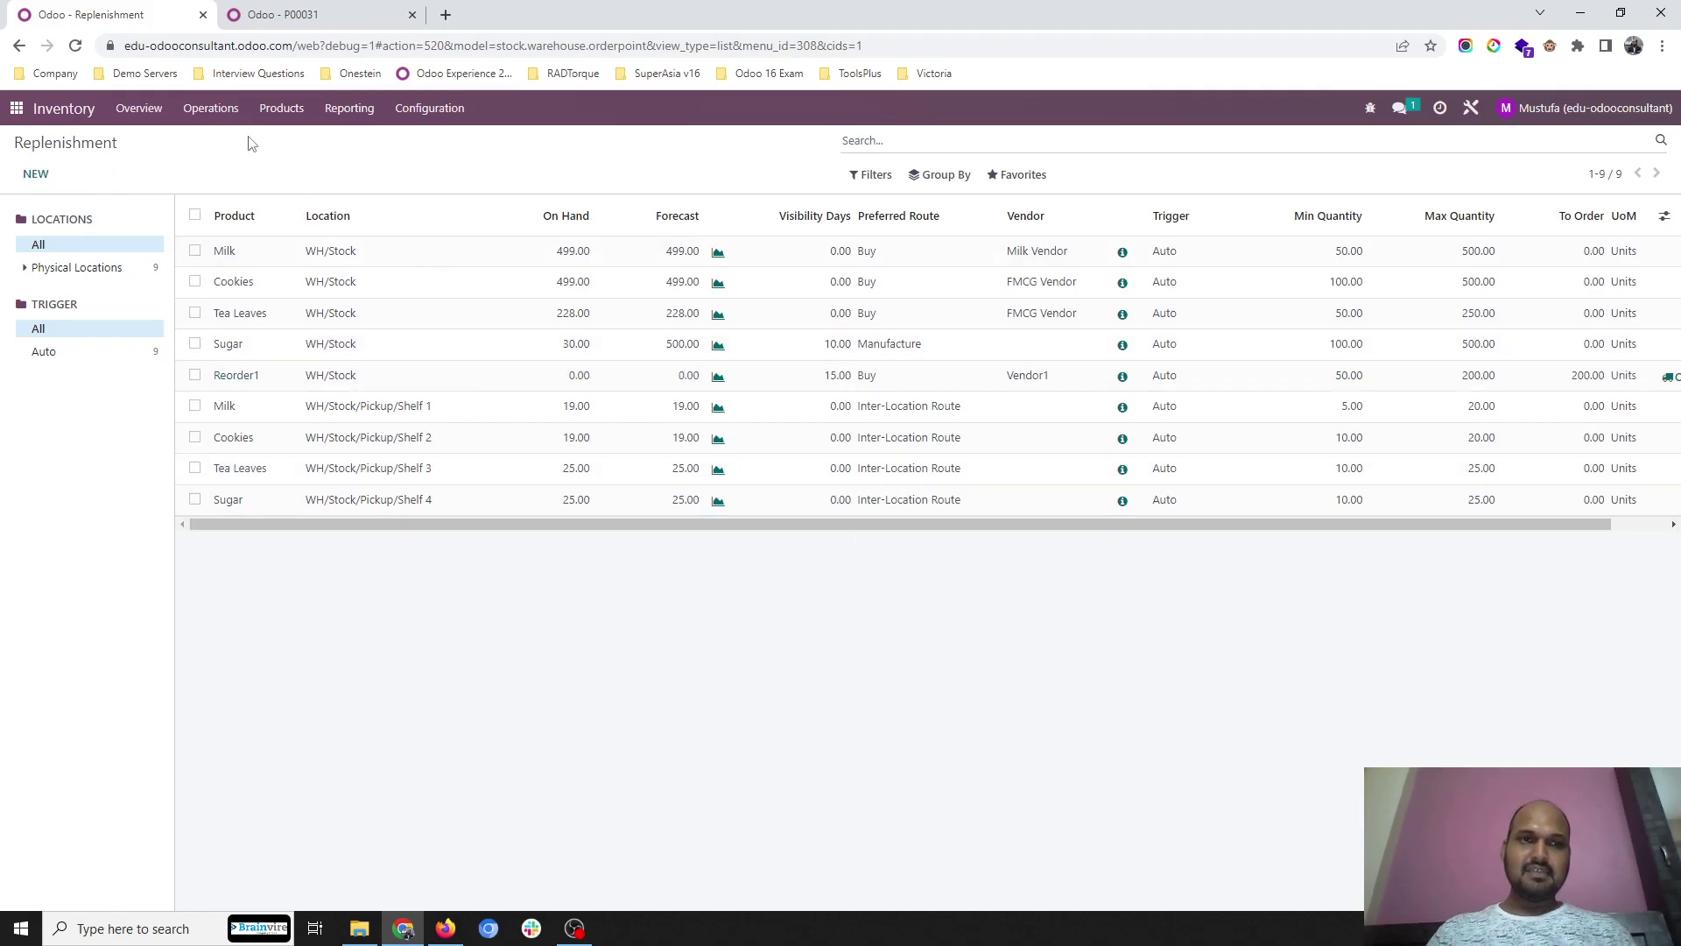
pyautogui.click(718, 376)
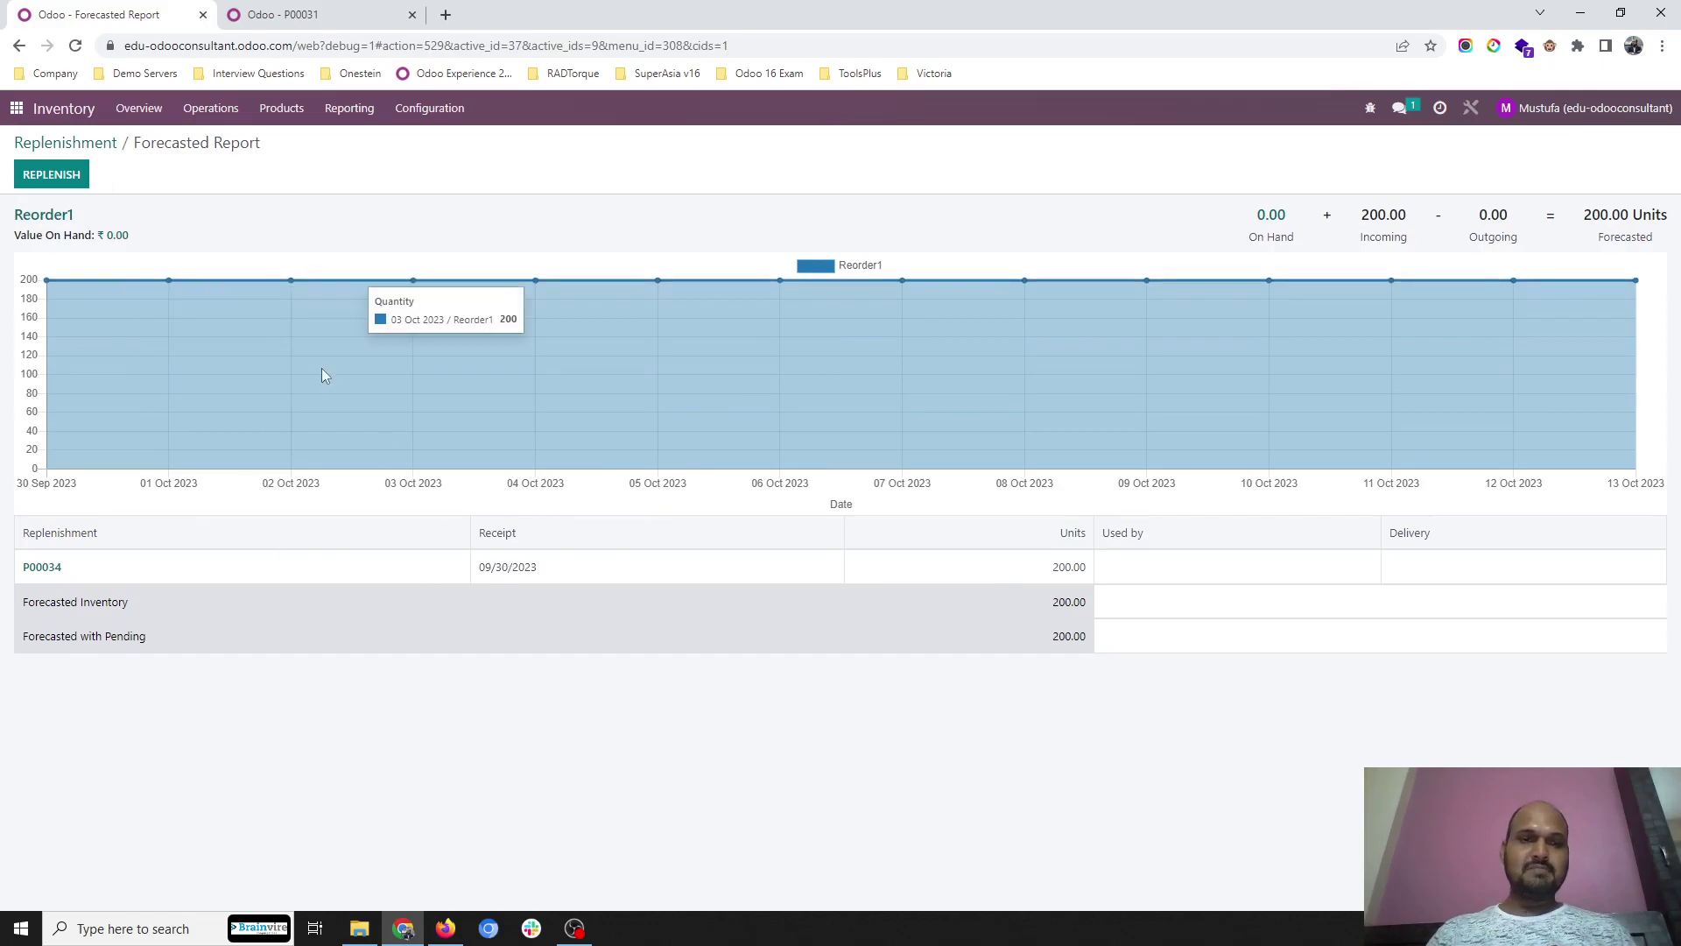
pyautogui.click(97, 149)
# Step: Run the scheduler again to trigger Reorder1's reordering rule
pyautogui.click(210, 107)
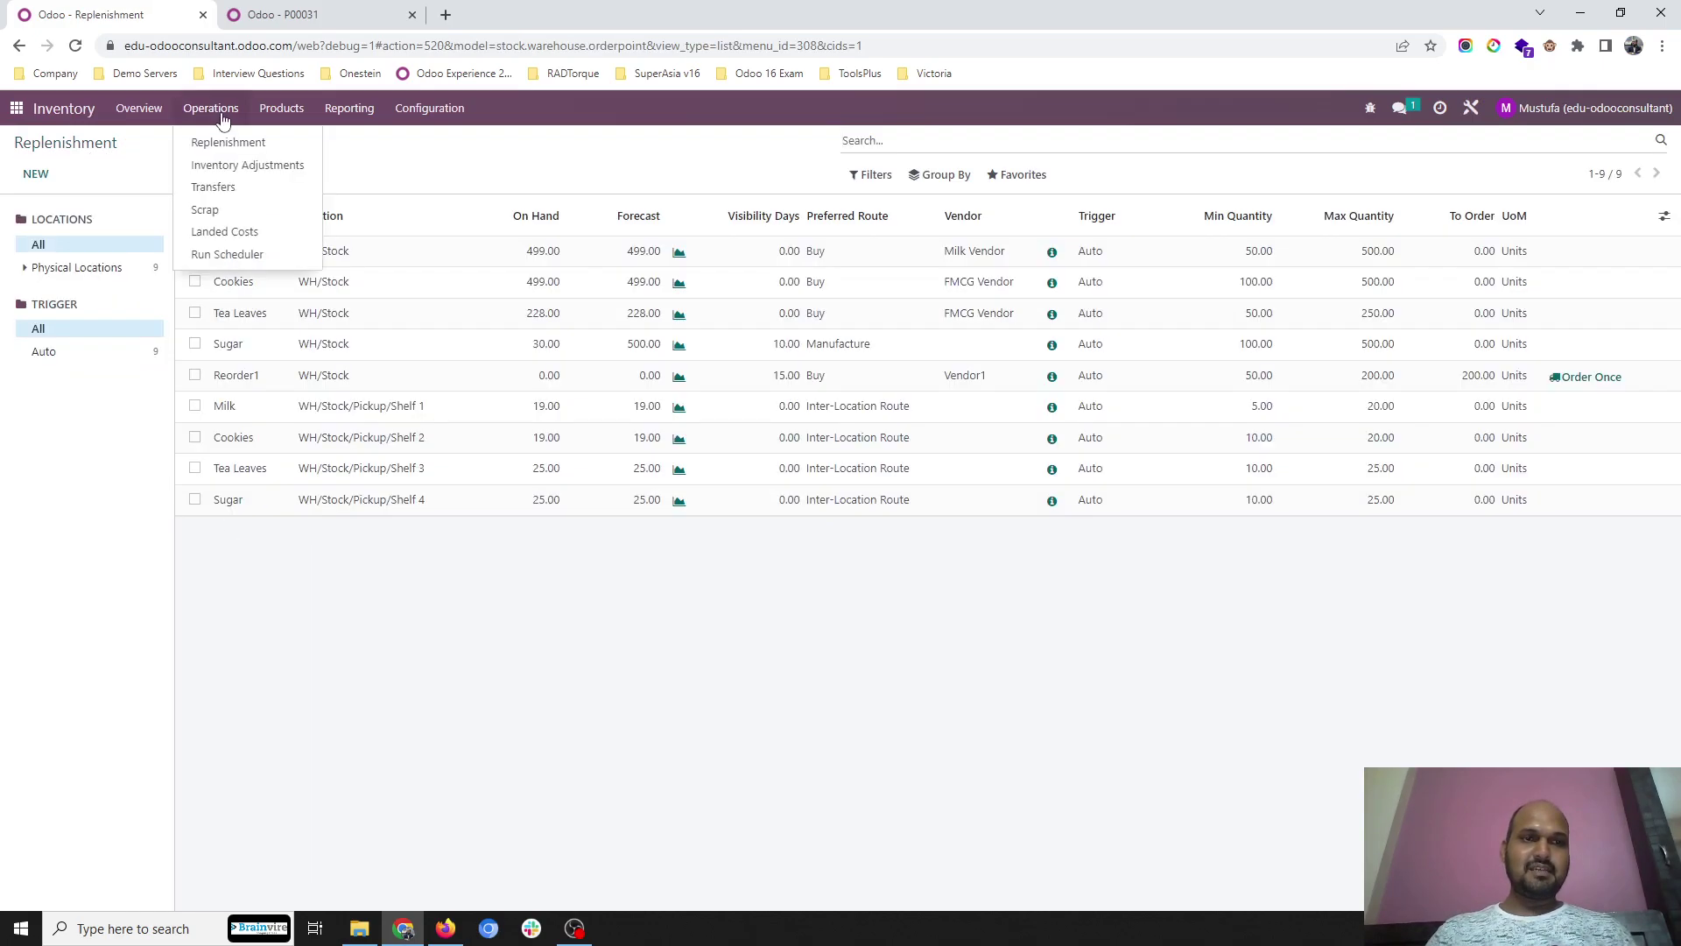
pyautogui.click(239, 256)
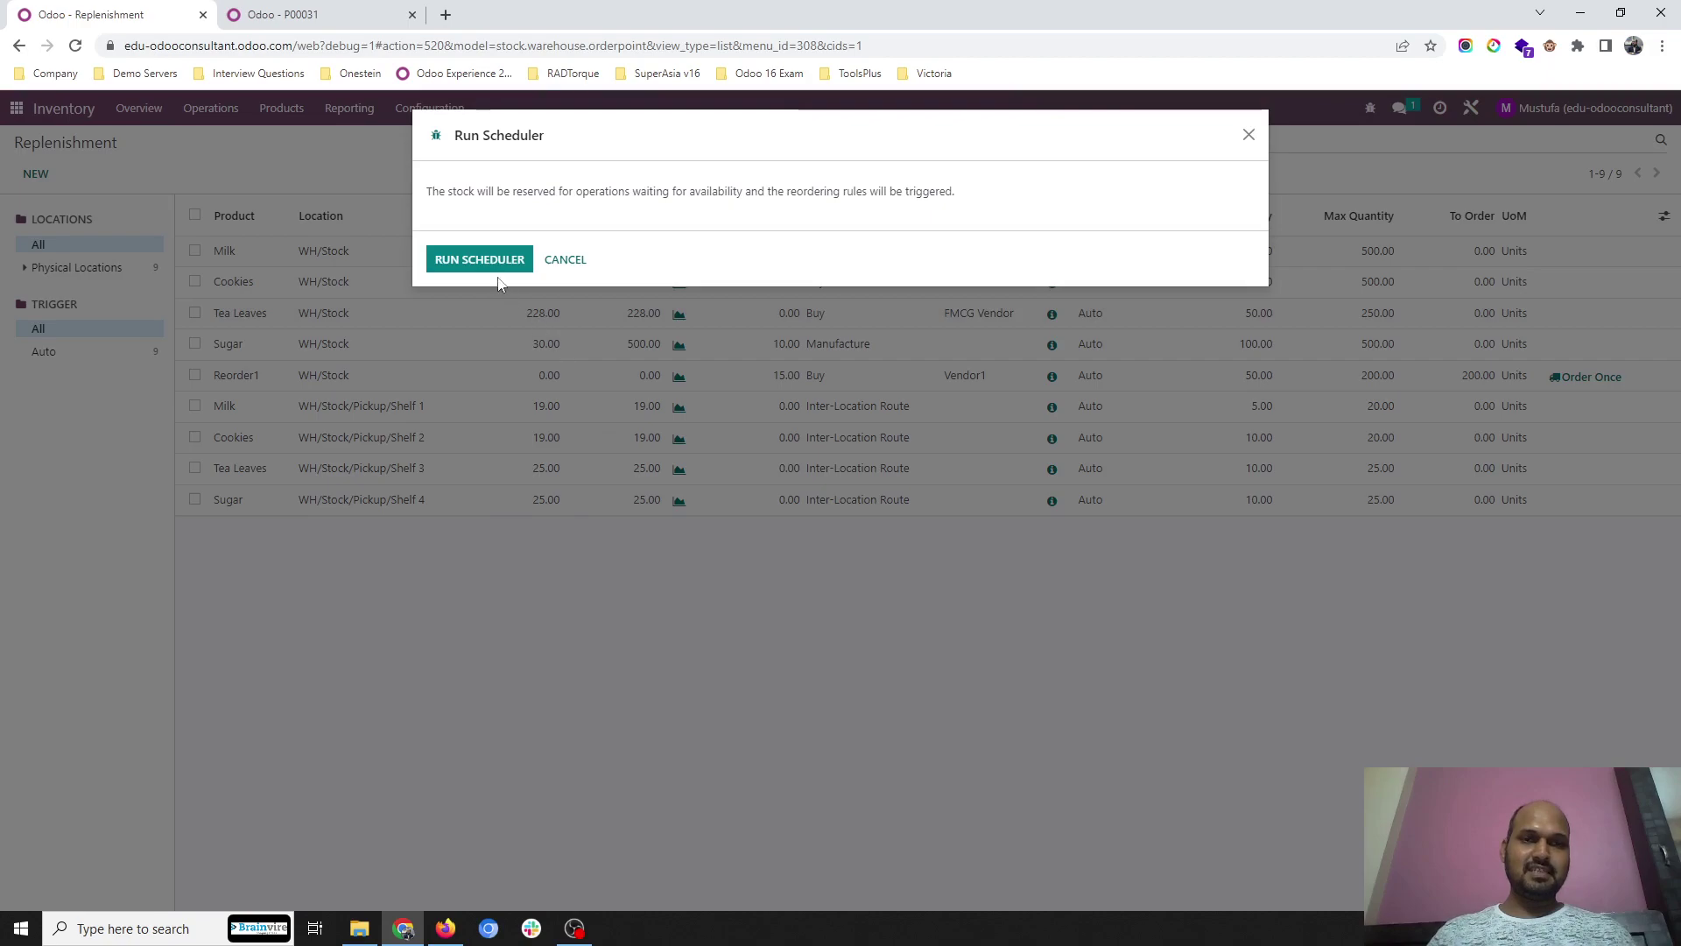
pyautogui.click(485, 263)
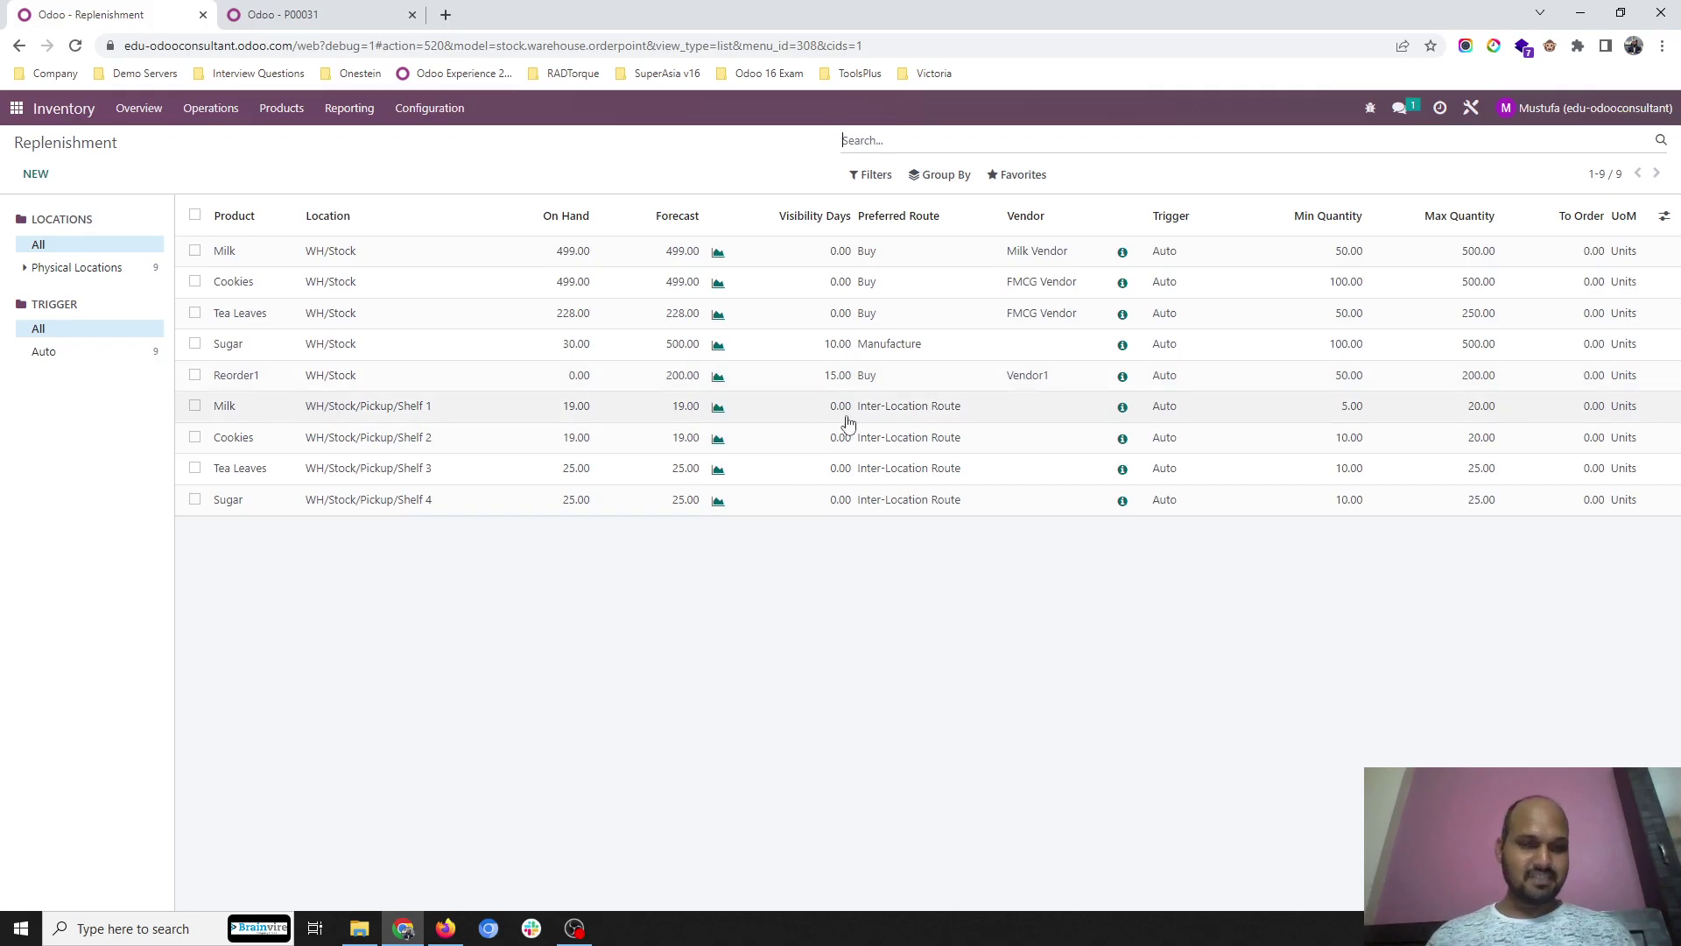
# Step: Open quotation P00035 from Reorder1's forecast and change its quantity to 30
pyautogui.click(718, 379)
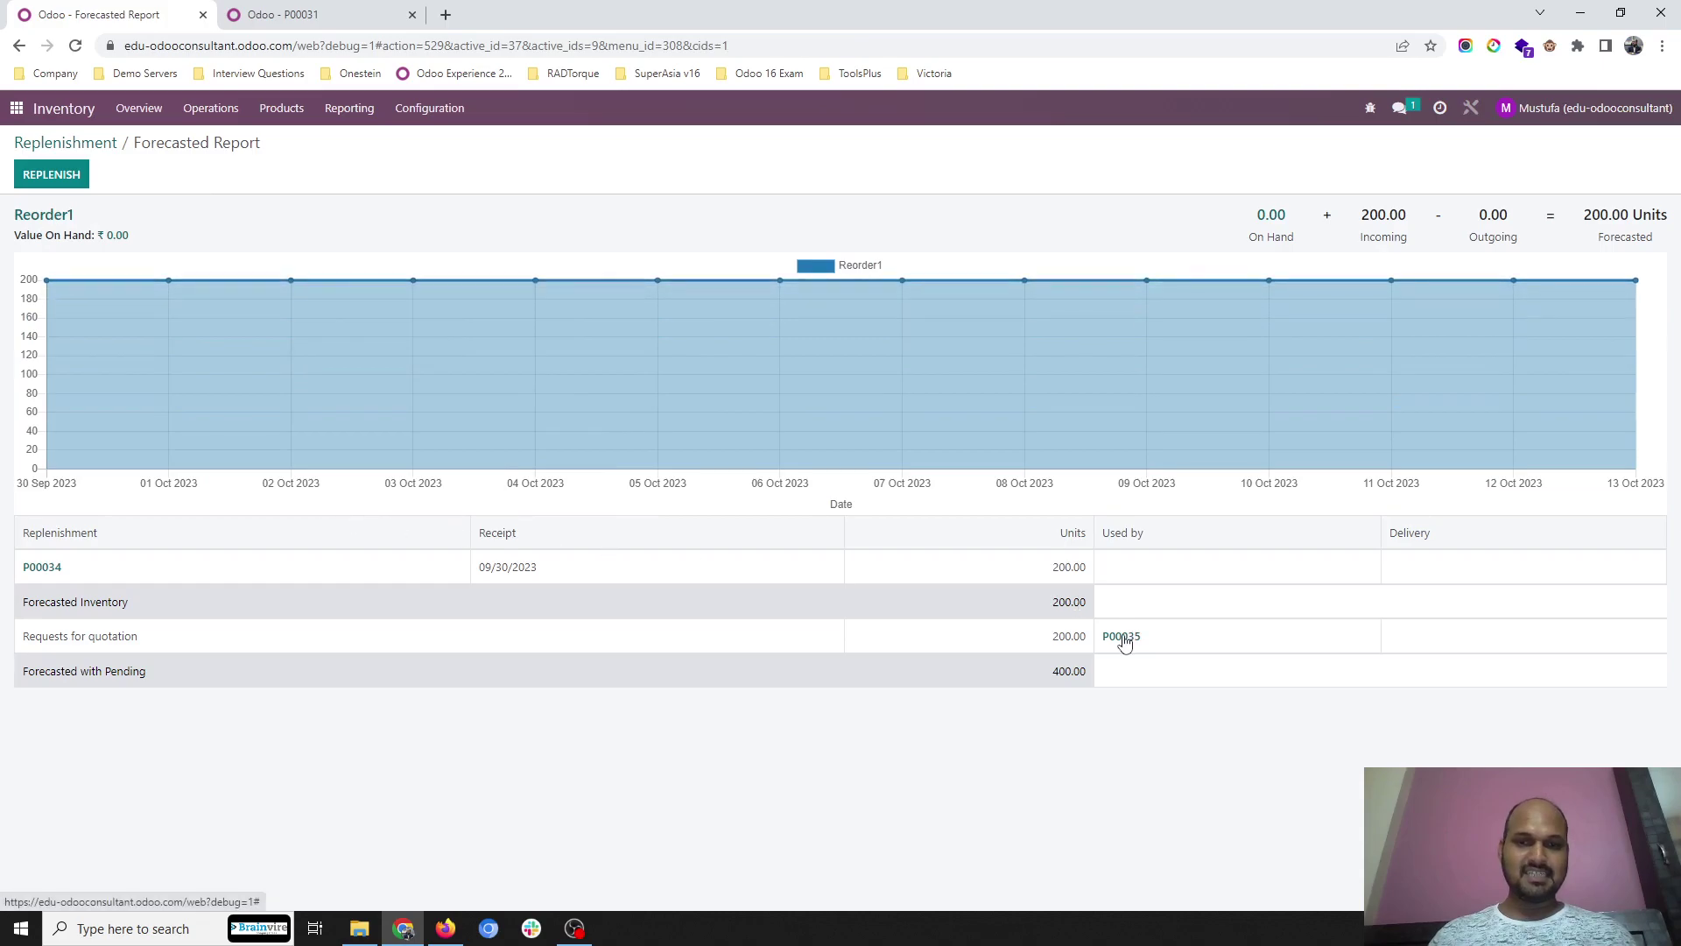
pyautogui.click(1123, 638)
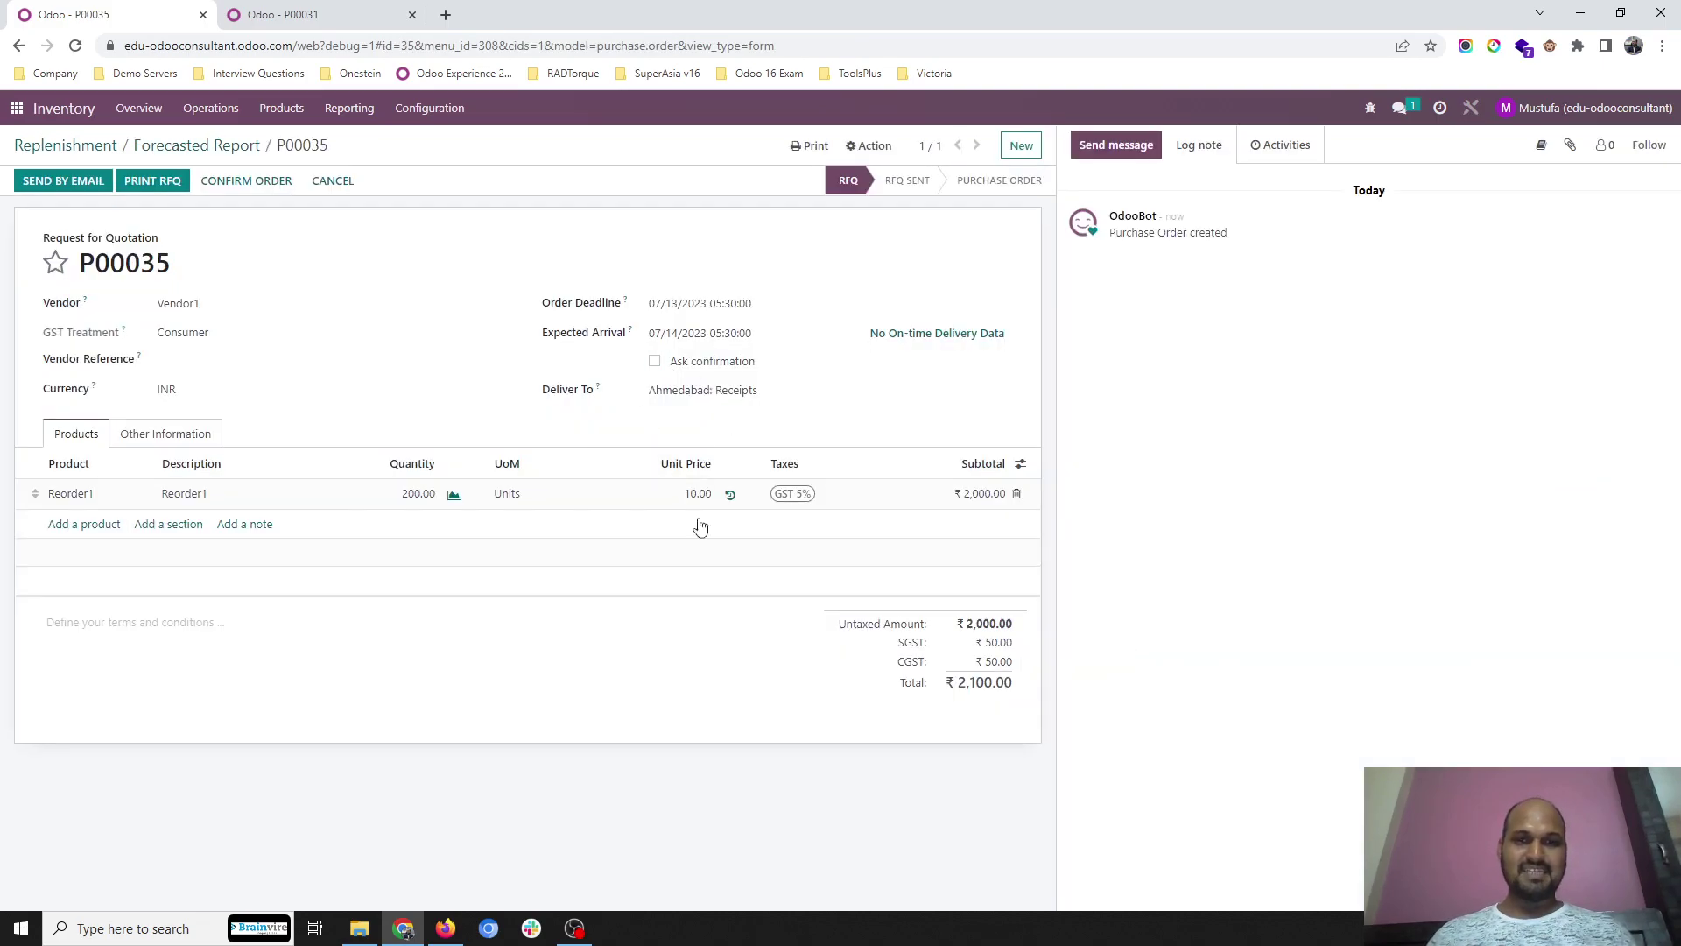
pyautogui.click(428, 506)
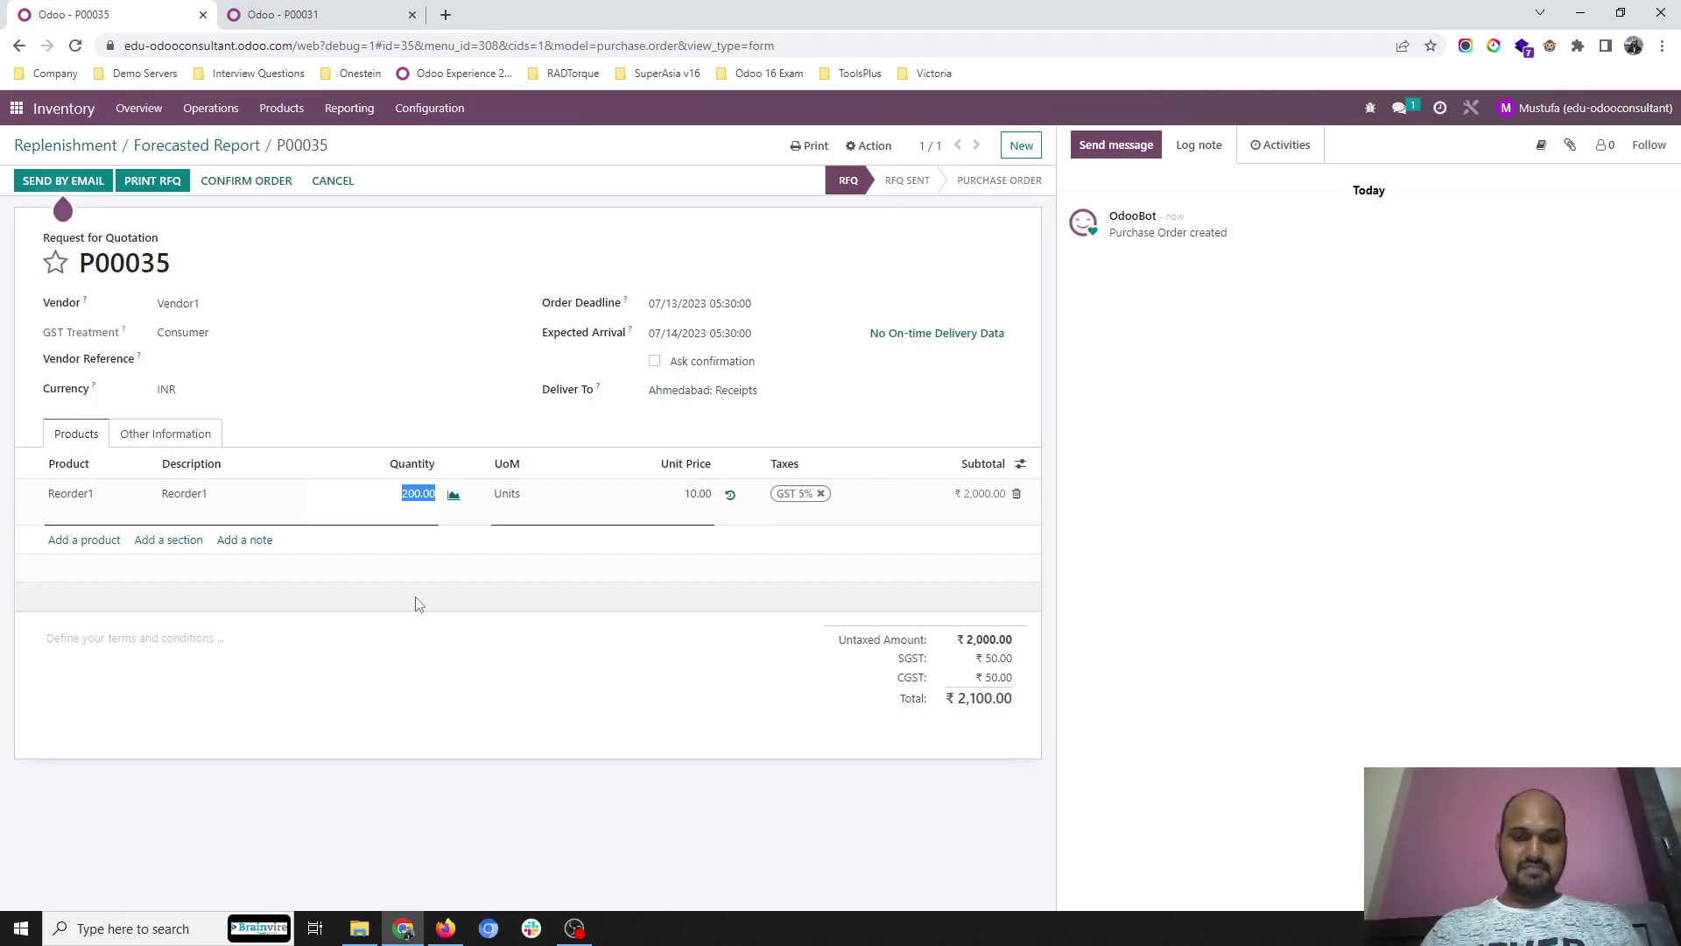
pyautogui.write('30')
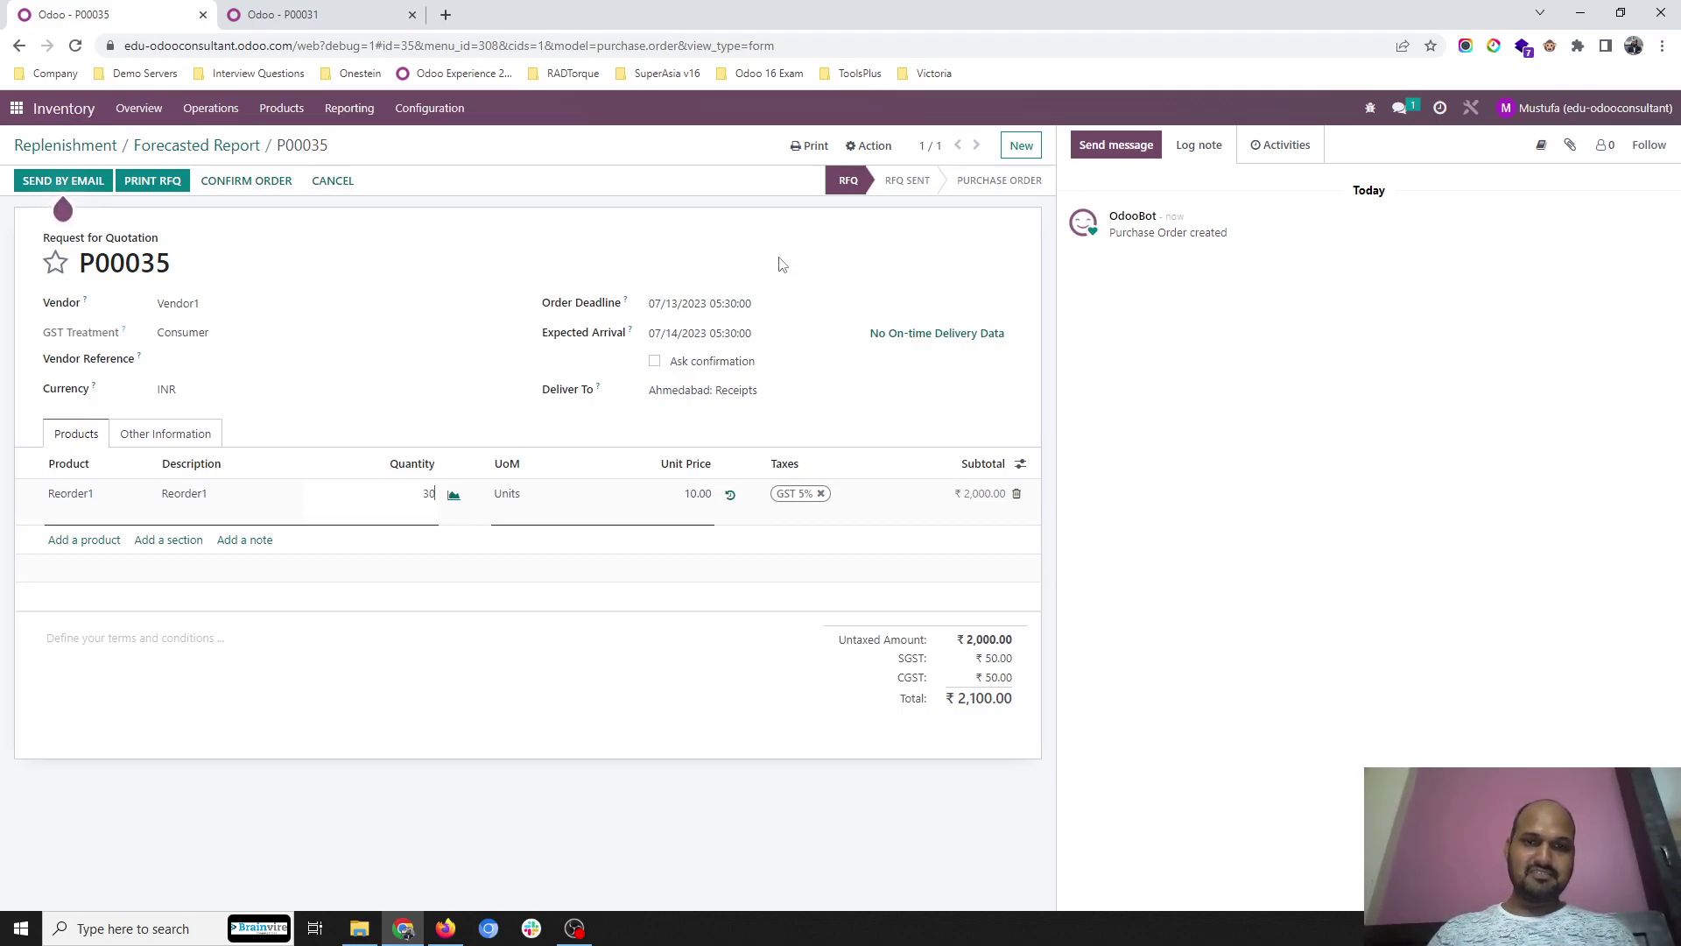
# Step: Set P00035's expected arrival to 07/21/2023, save, and confirm the order
pyautogui.click(750, 335)
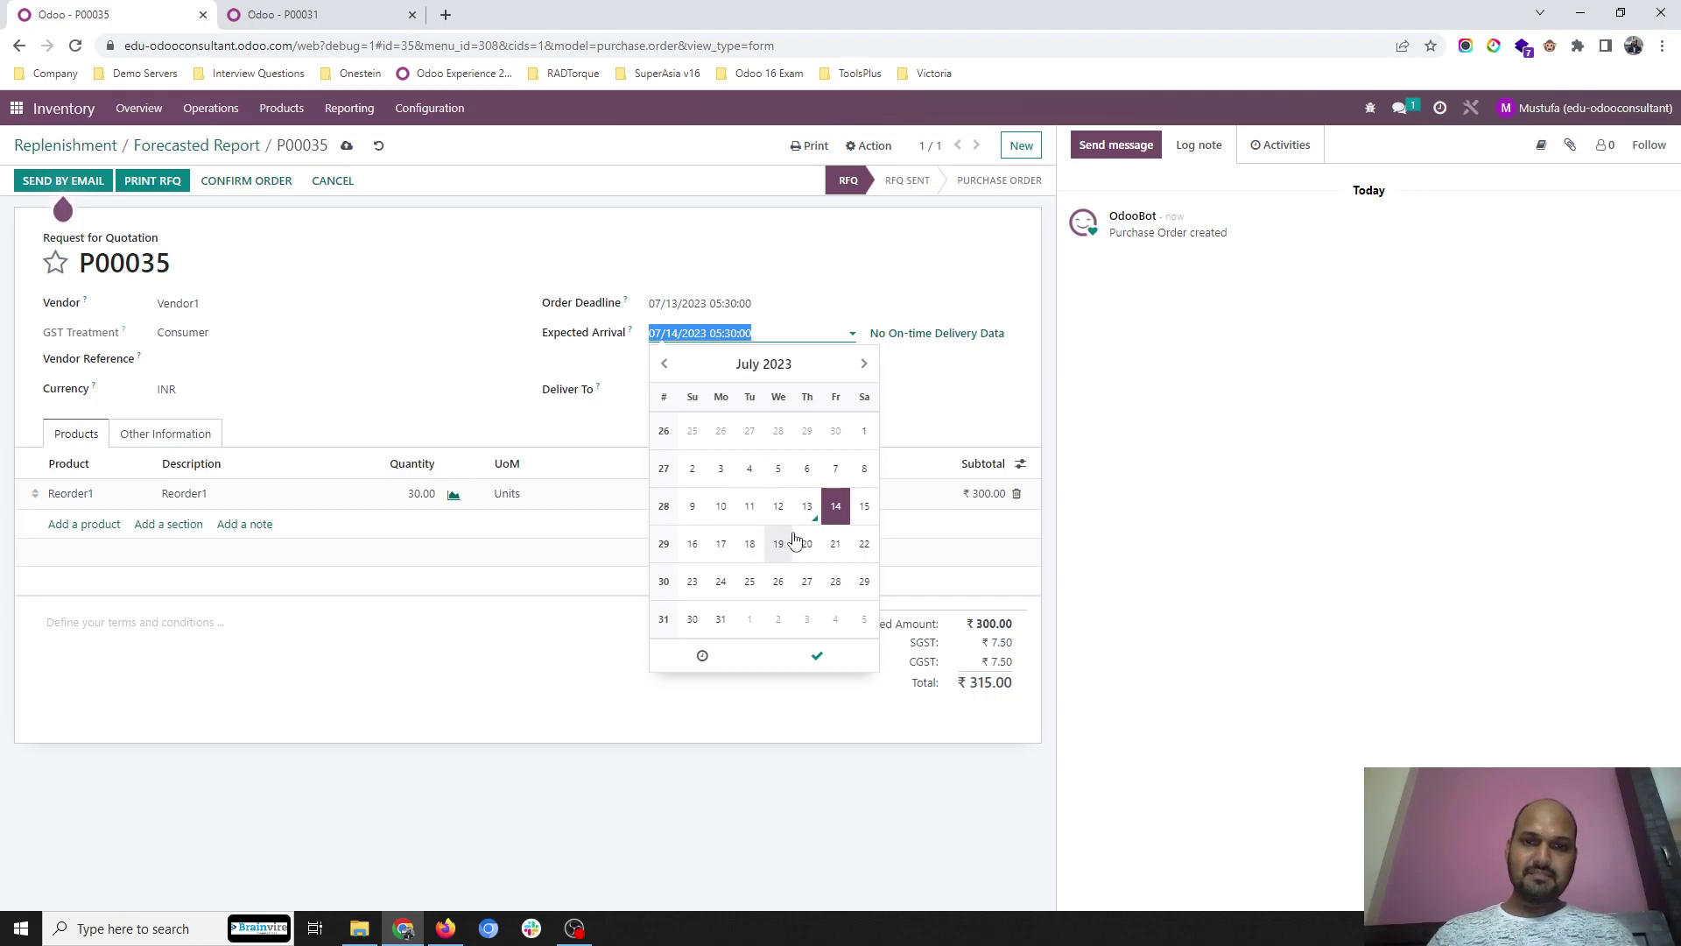
pyautogui.click(835, 544)
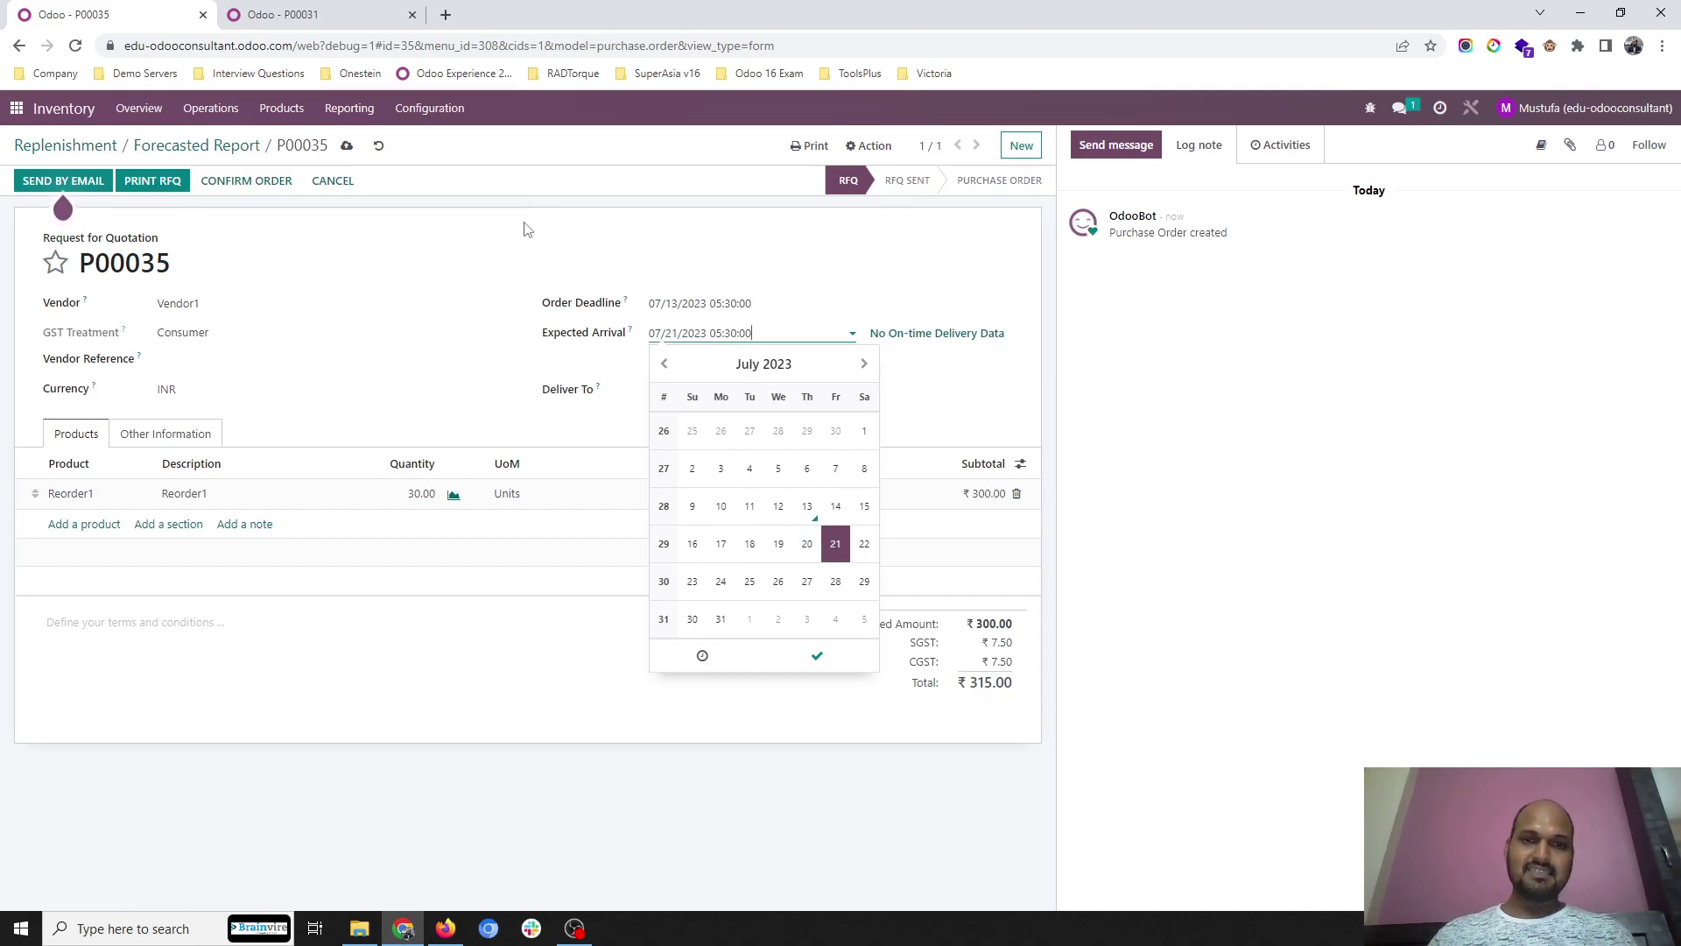
pyautogui.click(346, 146)
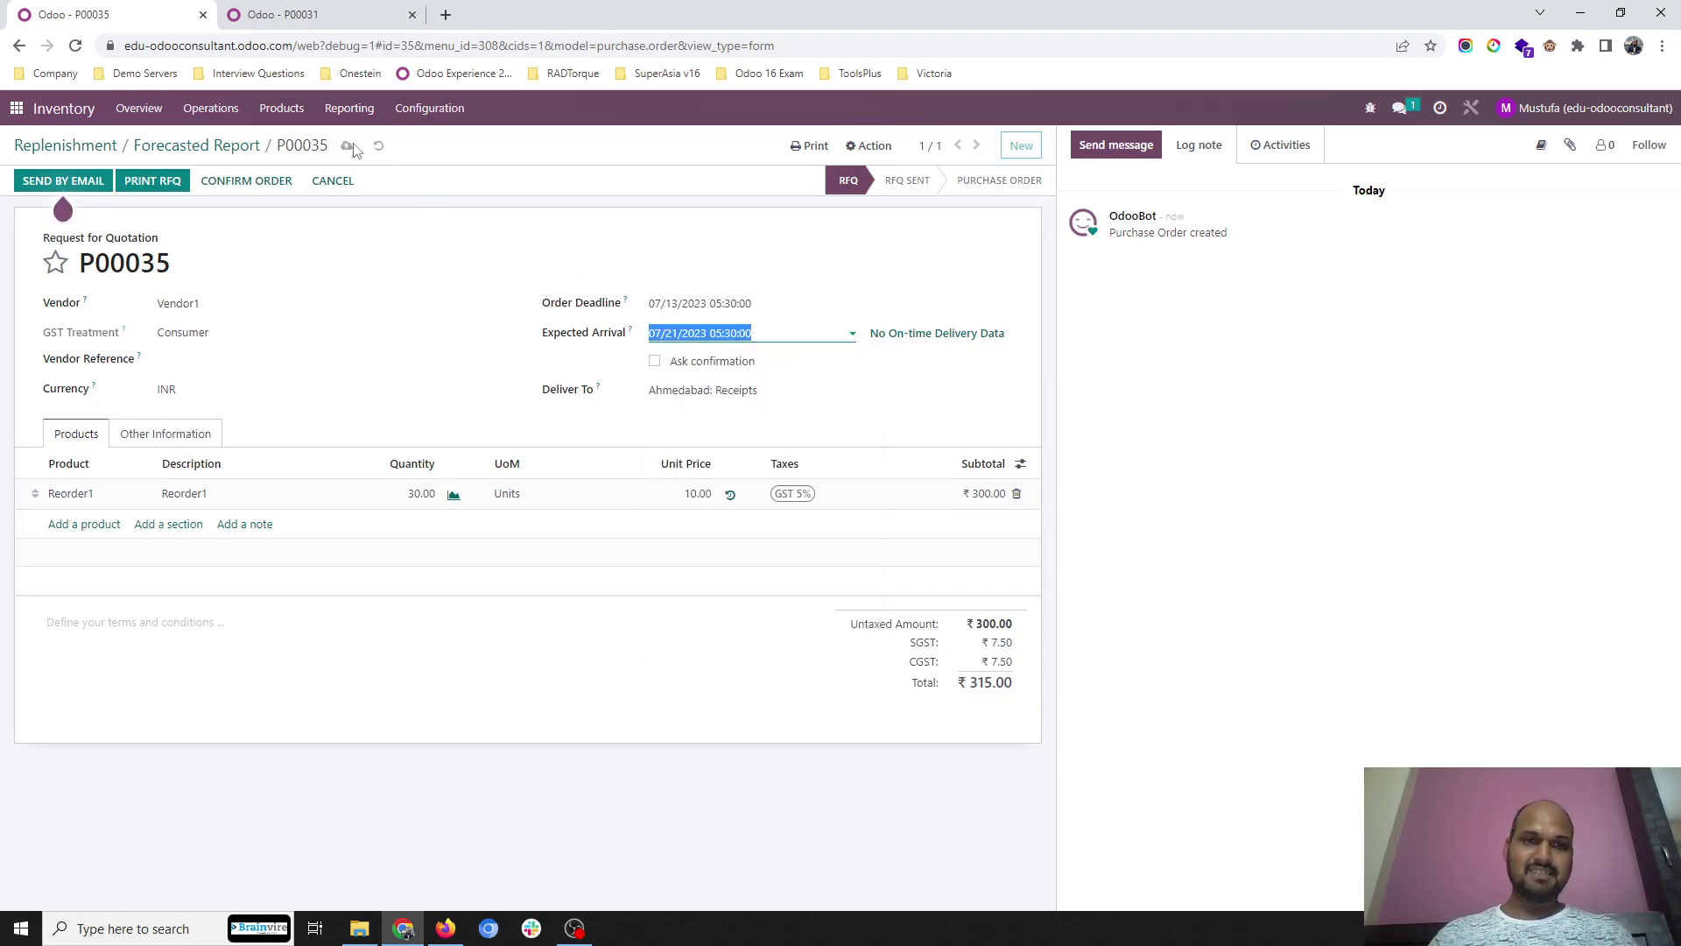
pyautogui.click(250, 180)
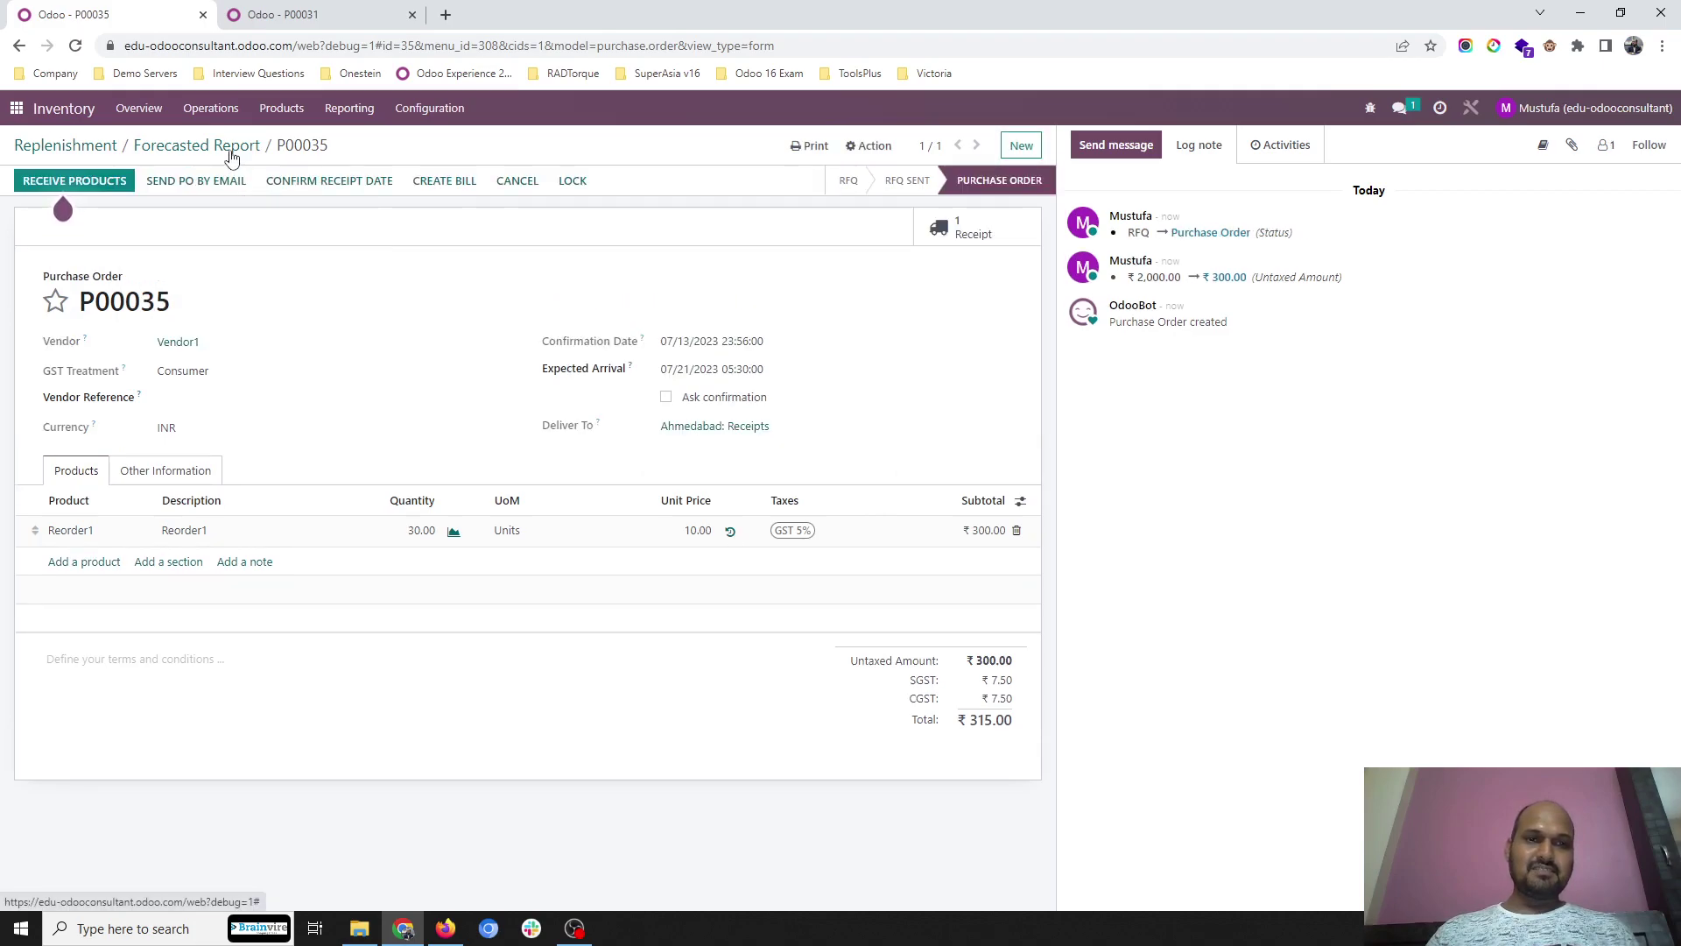
pyautogui.click(232, 149)
# Step: Return to Replenishment and recheck Reorder1's forecasted report
pyautogui.click(44, 144)
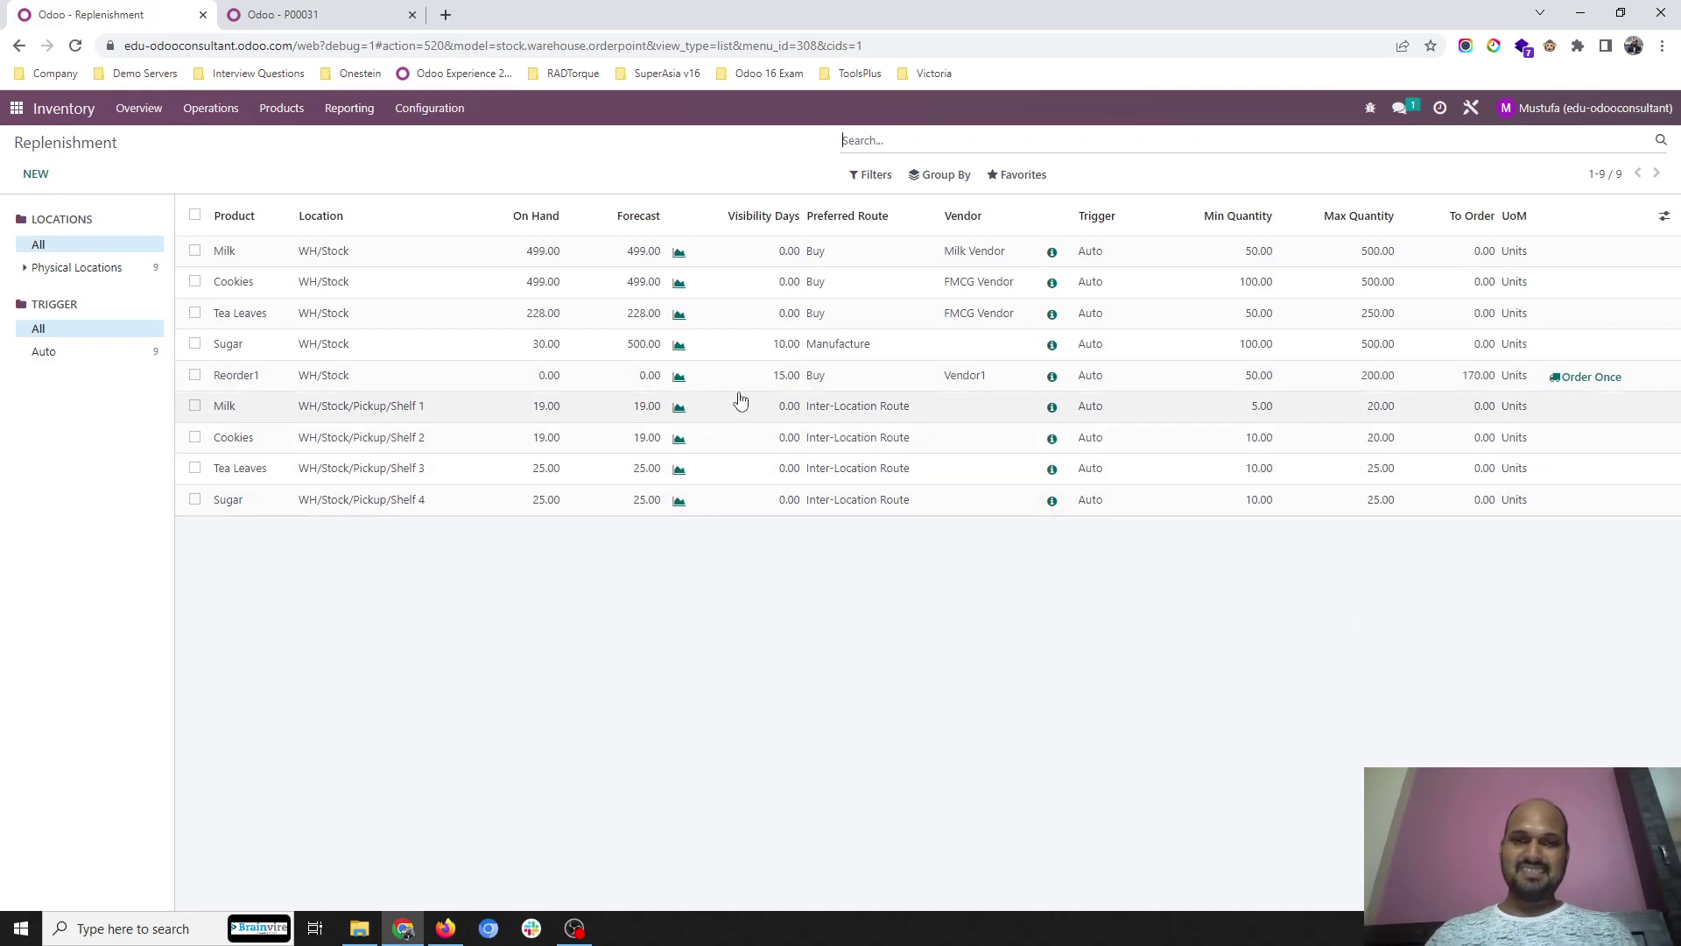
pyautogui.click(680, 378)
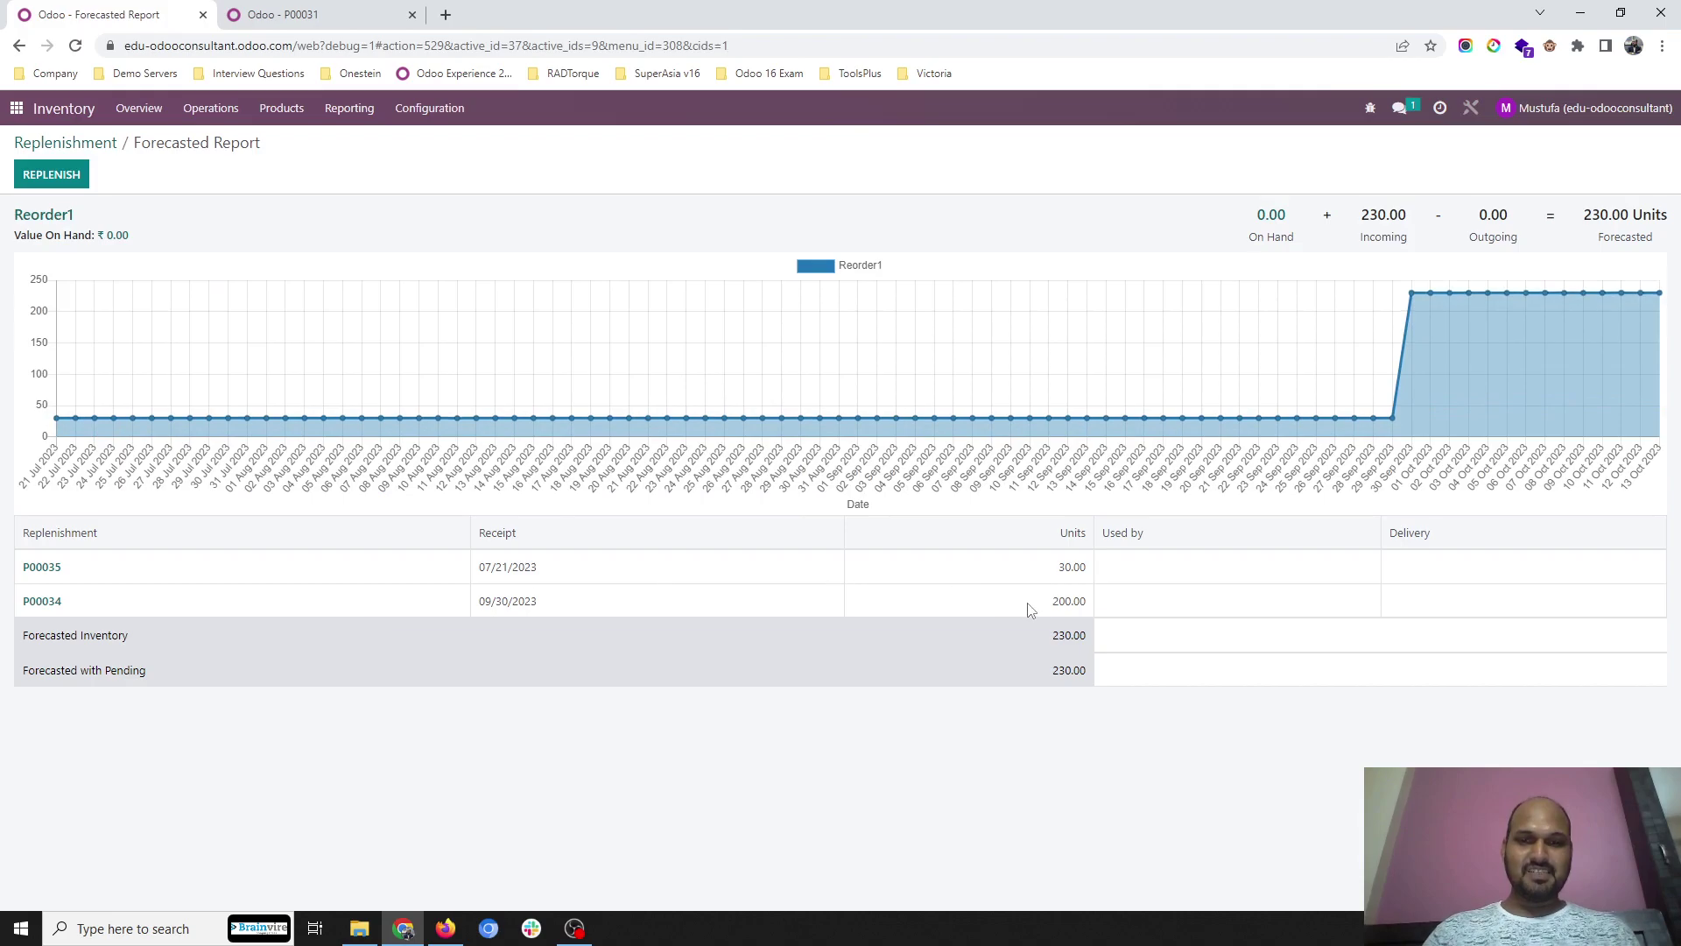
pyautogui.click(100, 145)
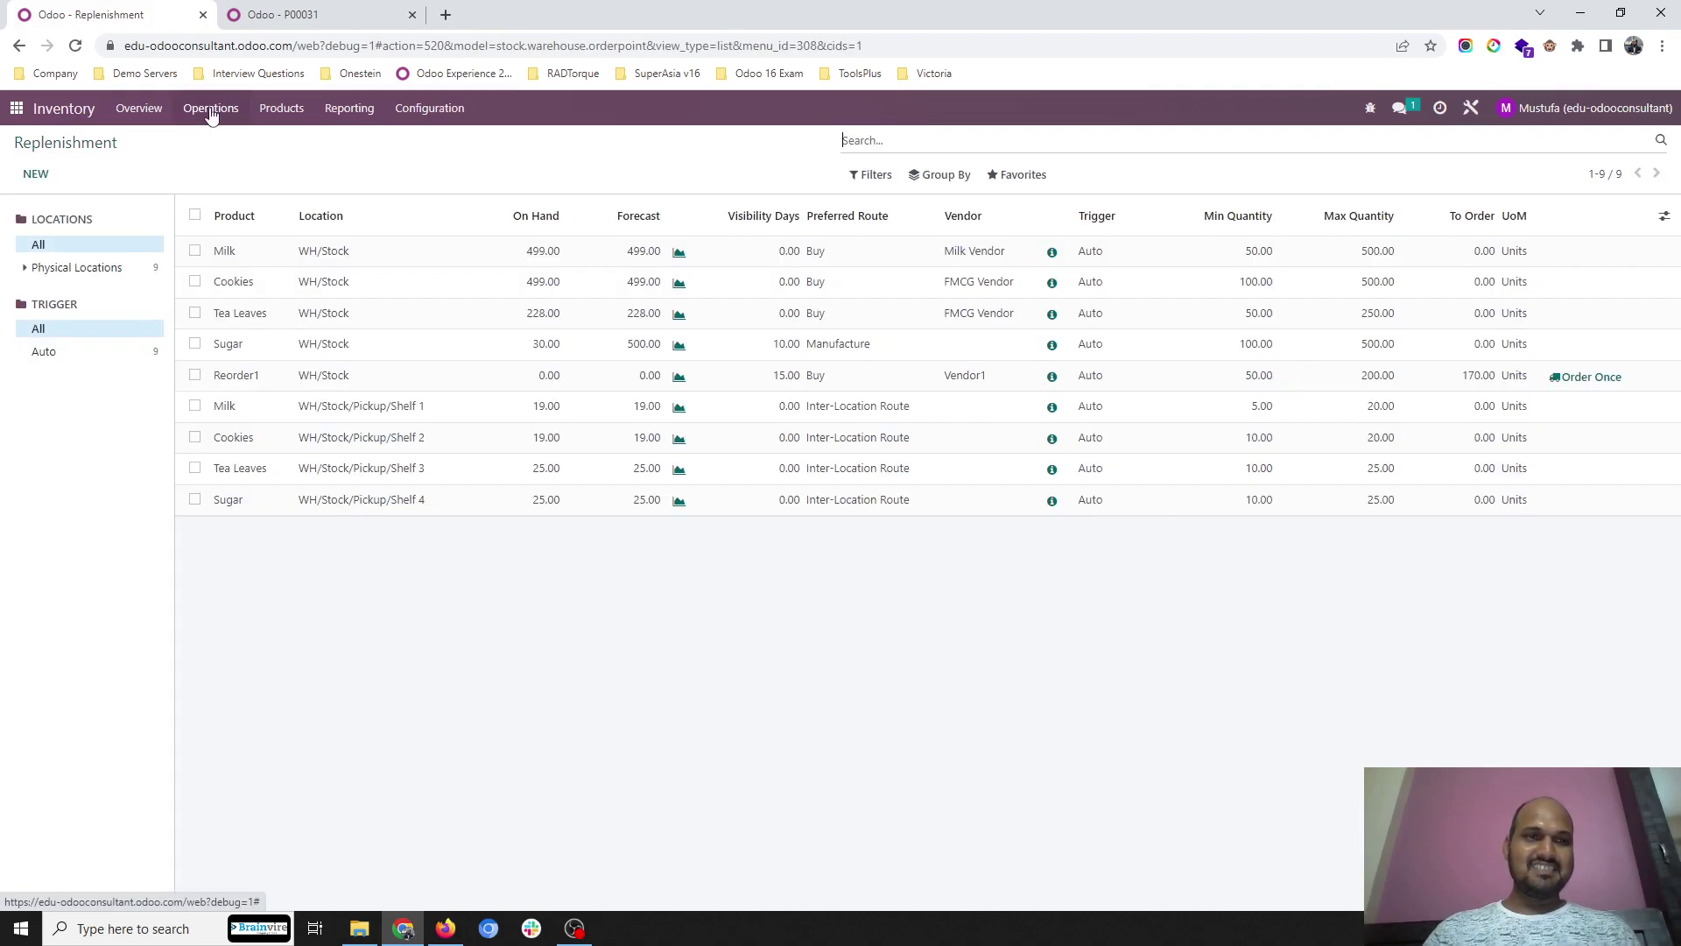
# Step: Rerun the scheduler and reopen Reorder1's forecast showing new quotation P00036
pyautogui.click(210, 107)
pyautogui.click(229, 259)
pyautogui.click(474, 259)
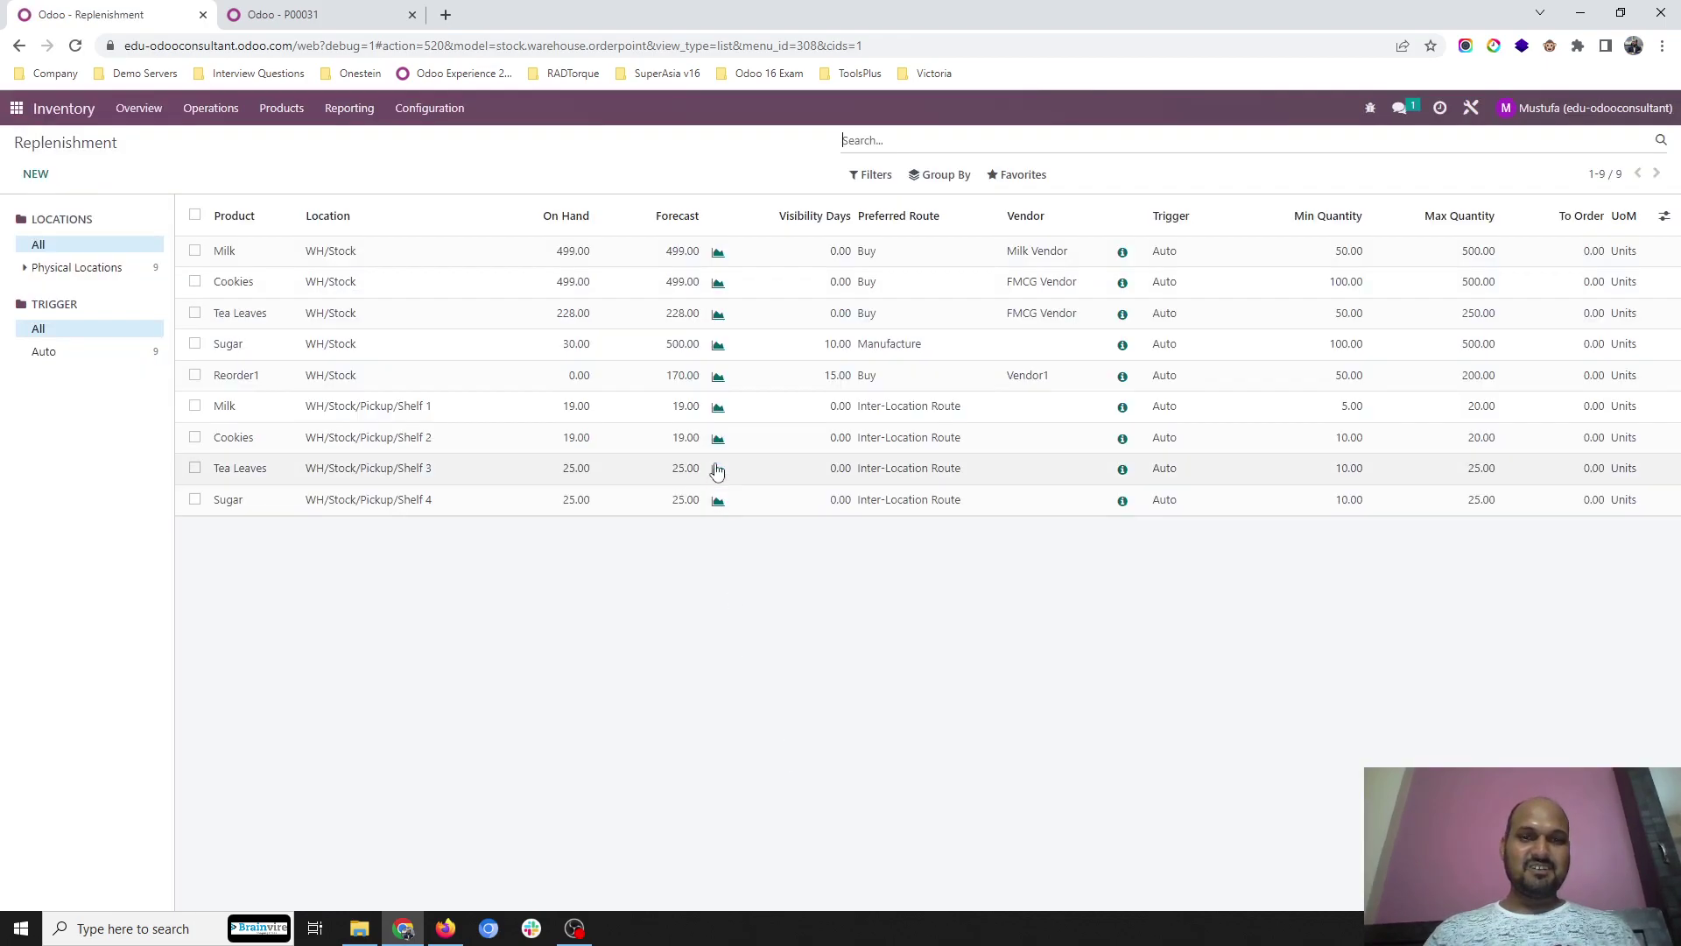
pyautogui.click(718, 382)
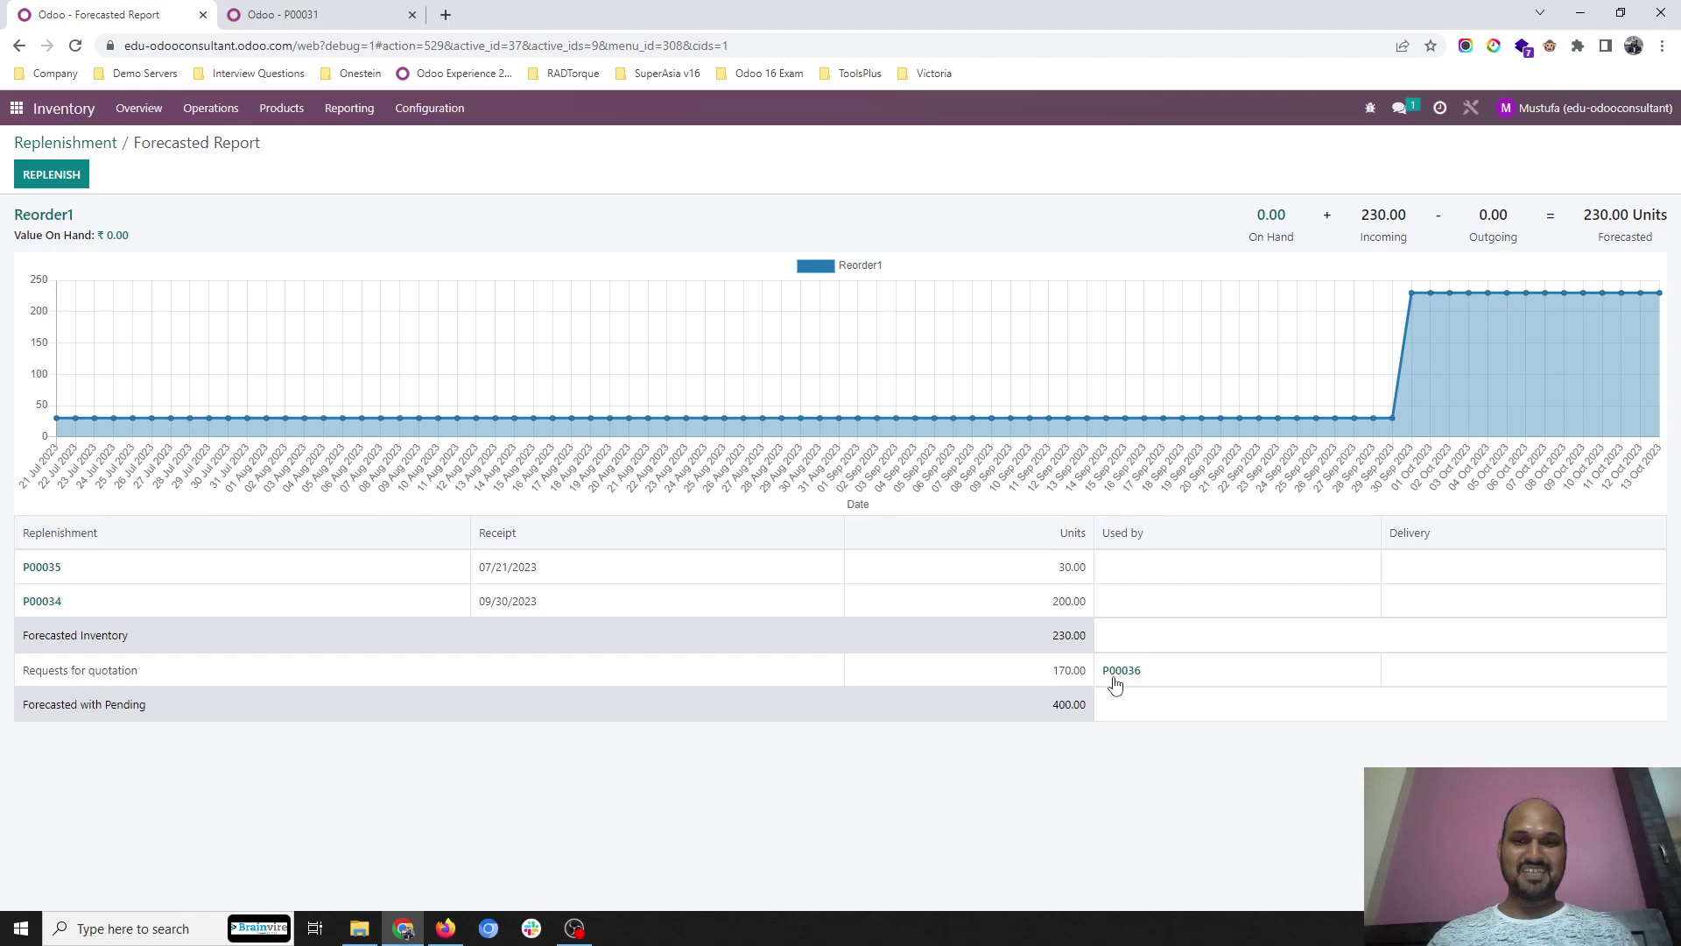
# Step: Review the 170-unit Reorder1 quotation P00036, then return to Replenishment
pyautogui.click(1117, 672)
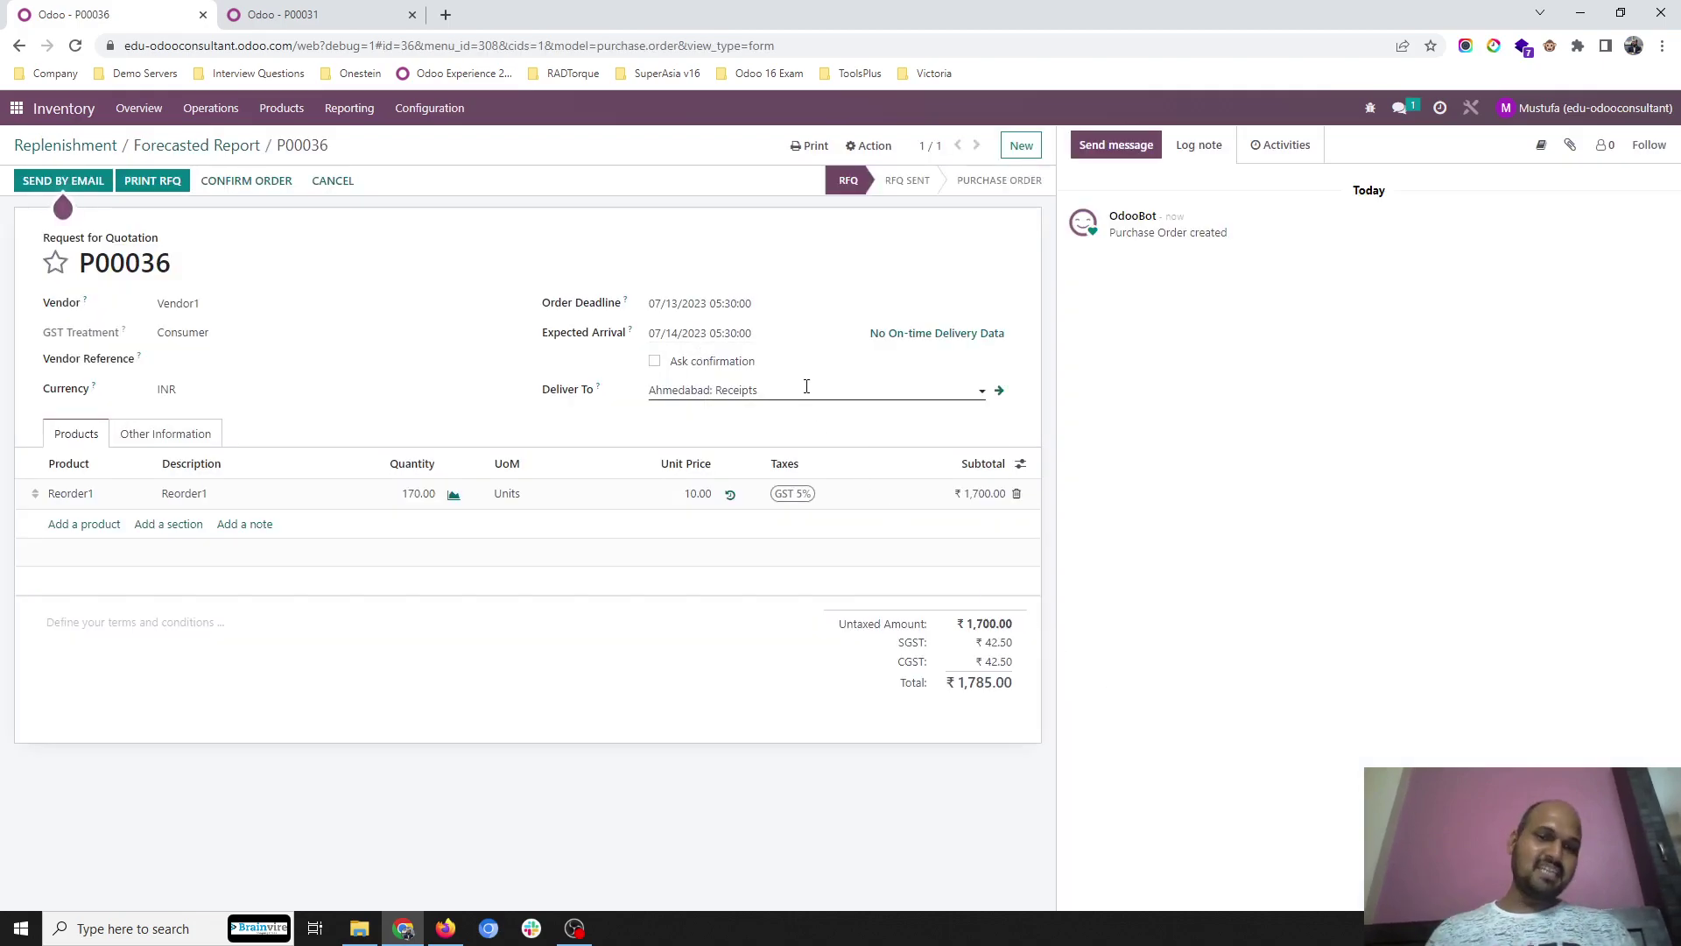
pyautogui.click(184, 146)
pyautogui.click(84, 146)
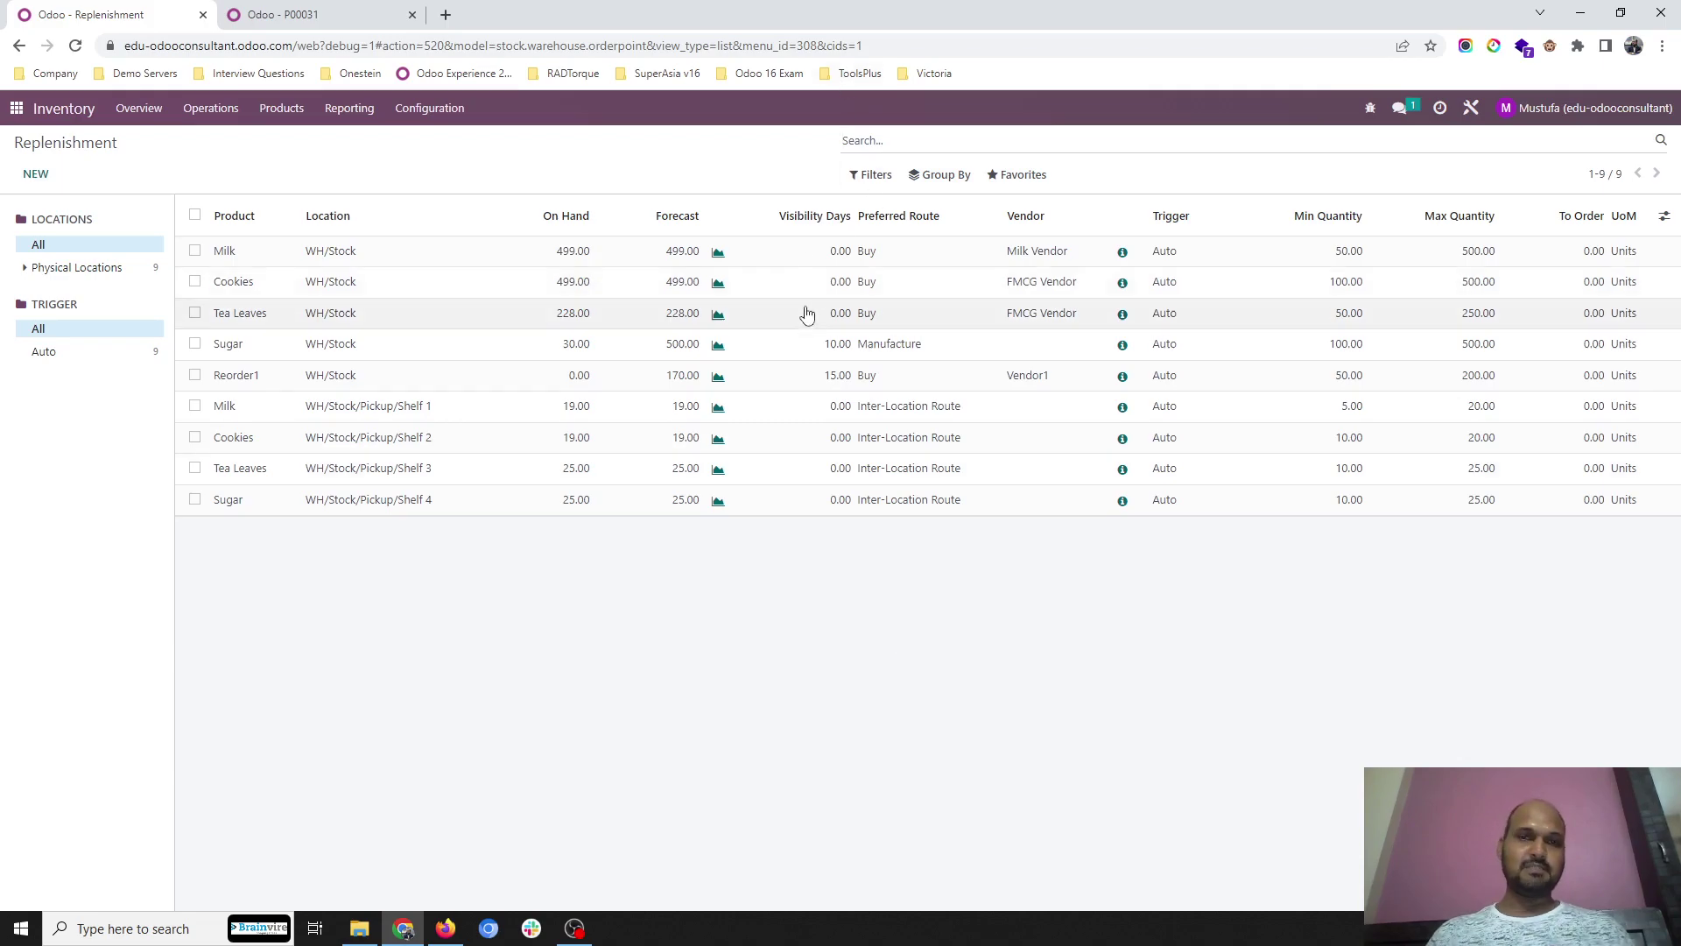
# Step: Add the Purchase Visibility Days and Manufacturing Visibility Days columns to the replenishment list
pyautogui.click(1665, 221)
pyautogui.click(1510, 267)
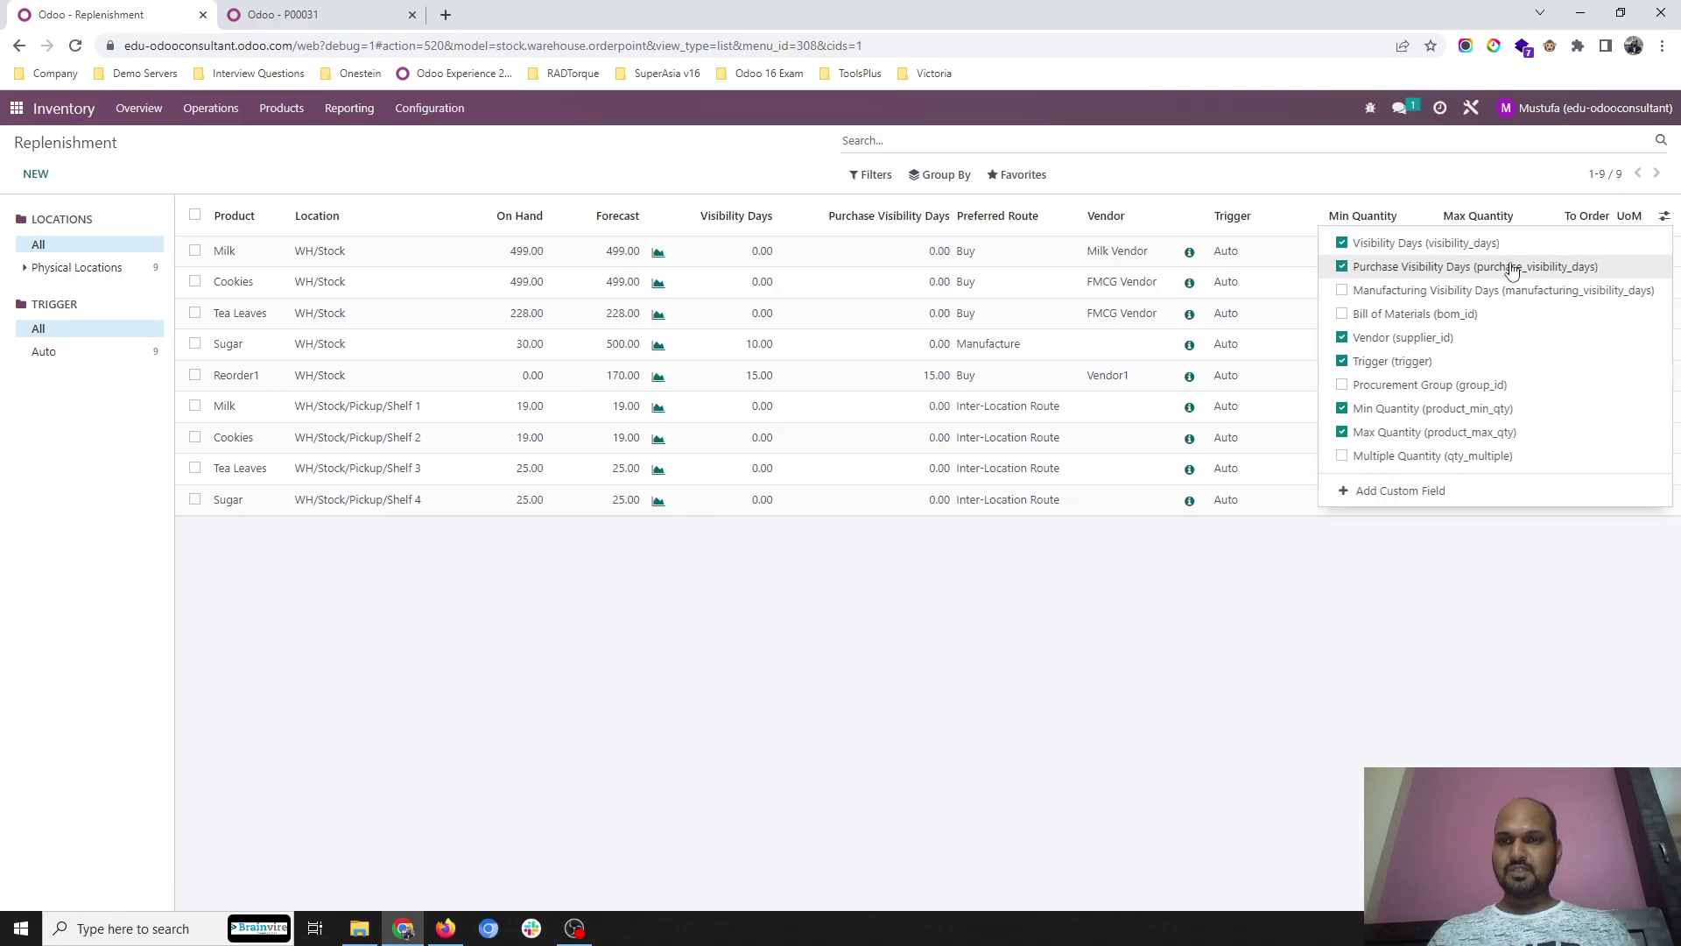
pyautogui.click(1477, 291)
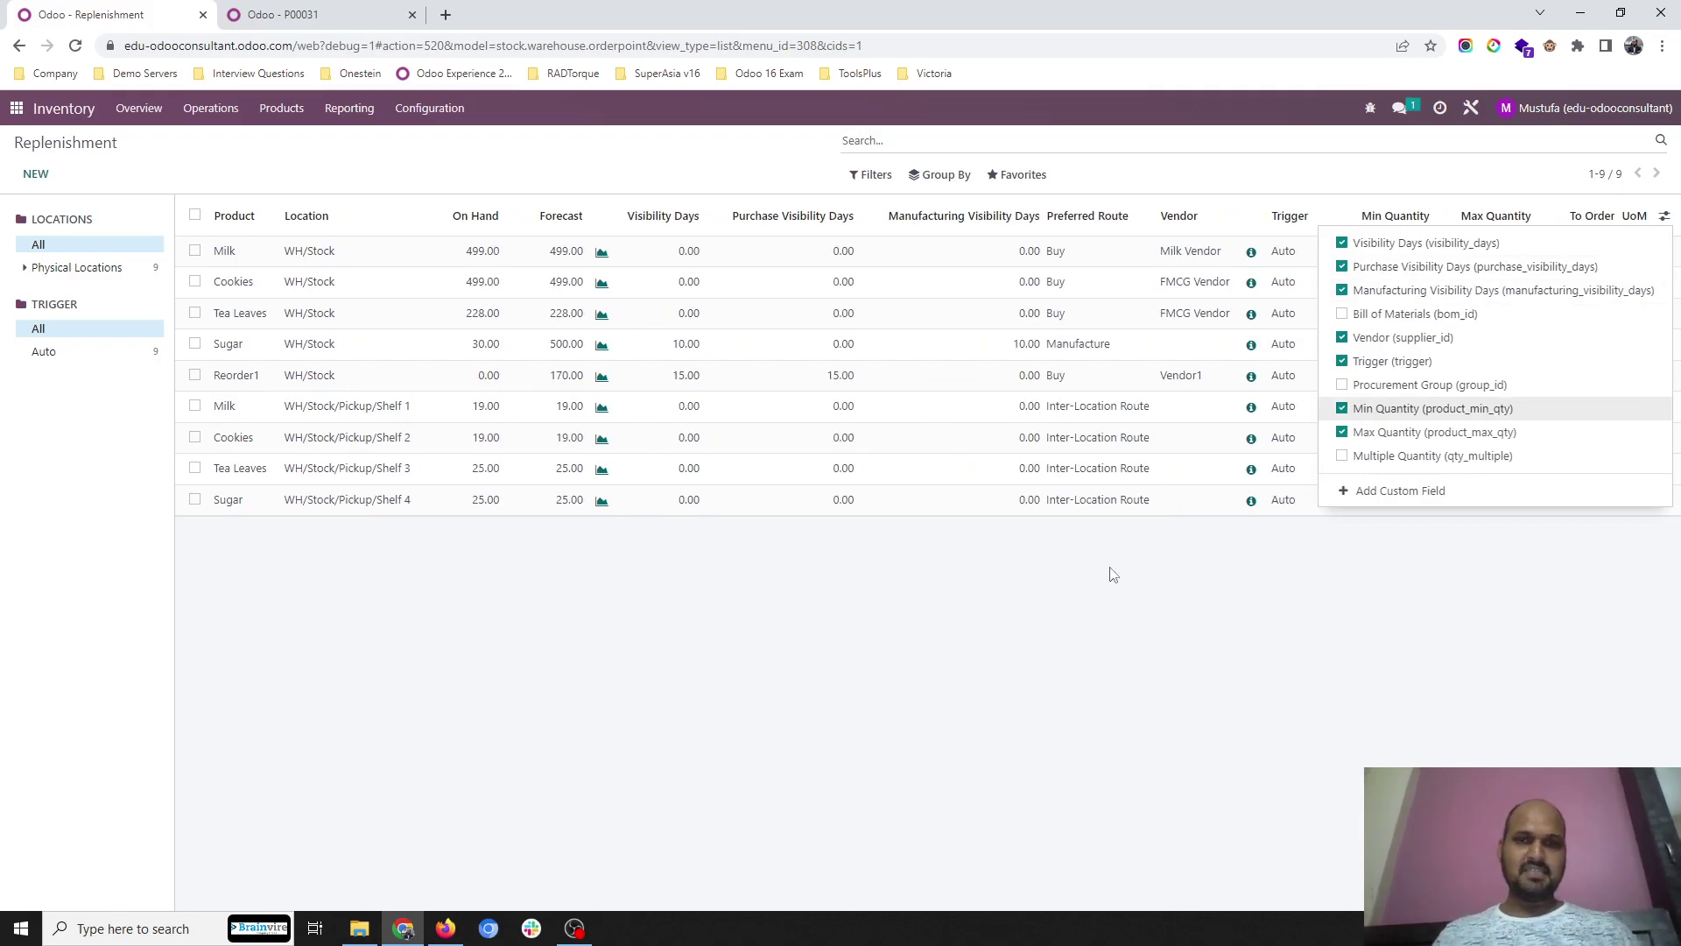
pyautogui.click(1105, 668)
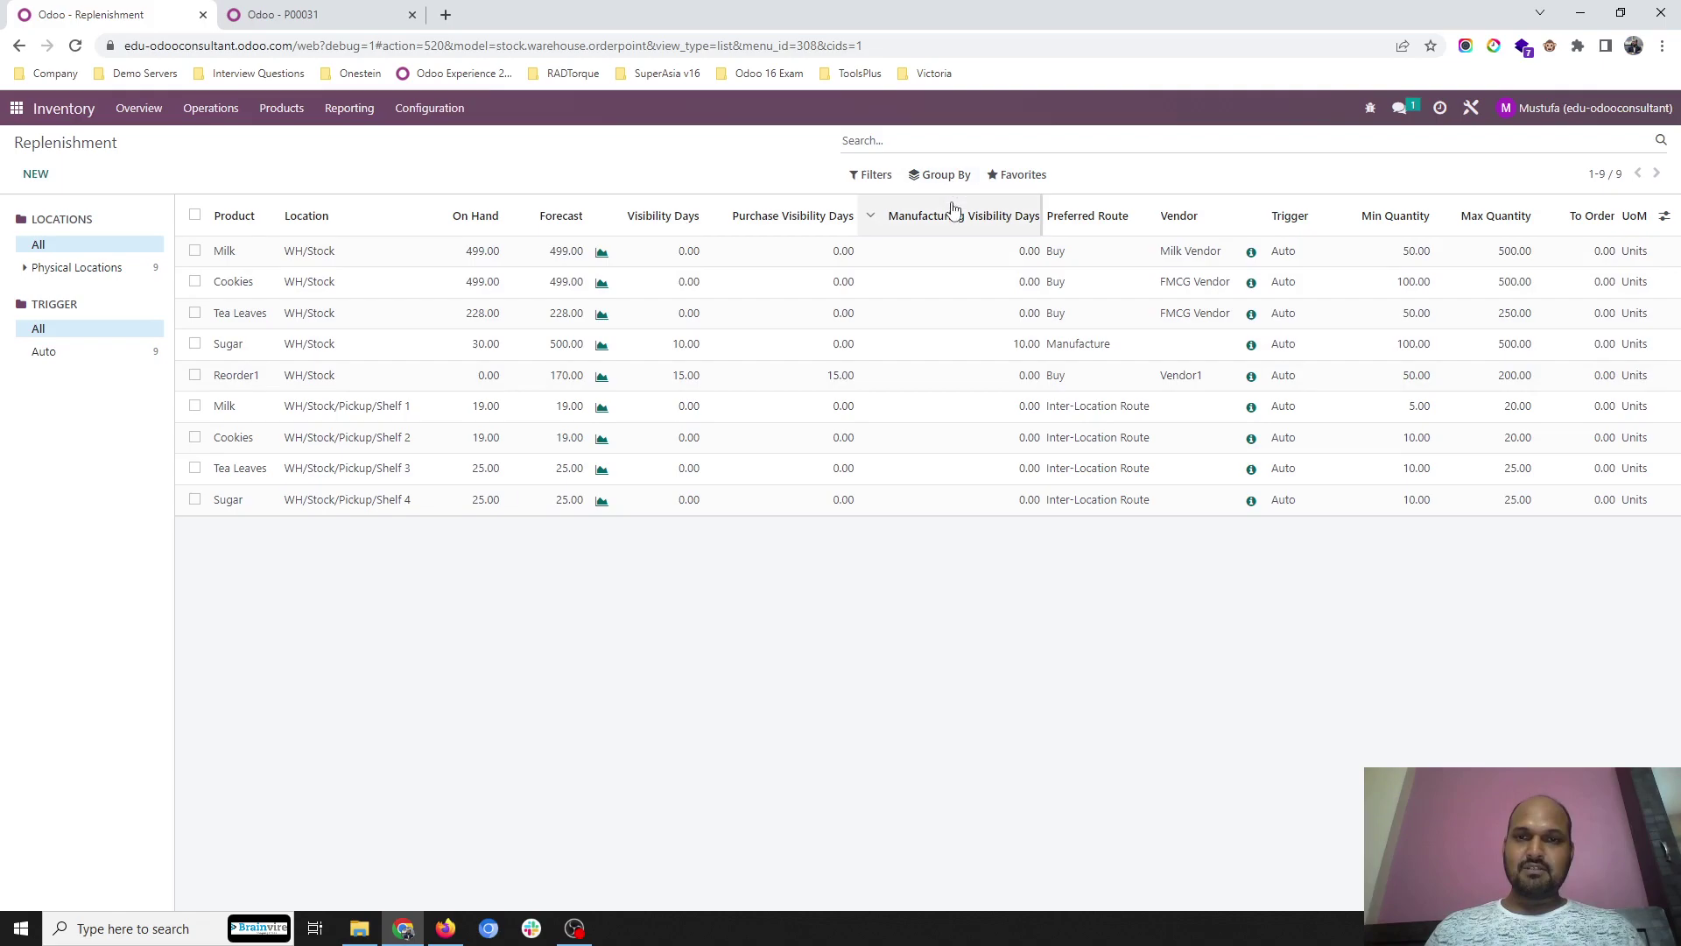
# Step: Set Sugar's WH/Stock rule Visibility Days to 90 and save it
pyautogui.click(1106, 374)
pyautogui.click(947, 346)
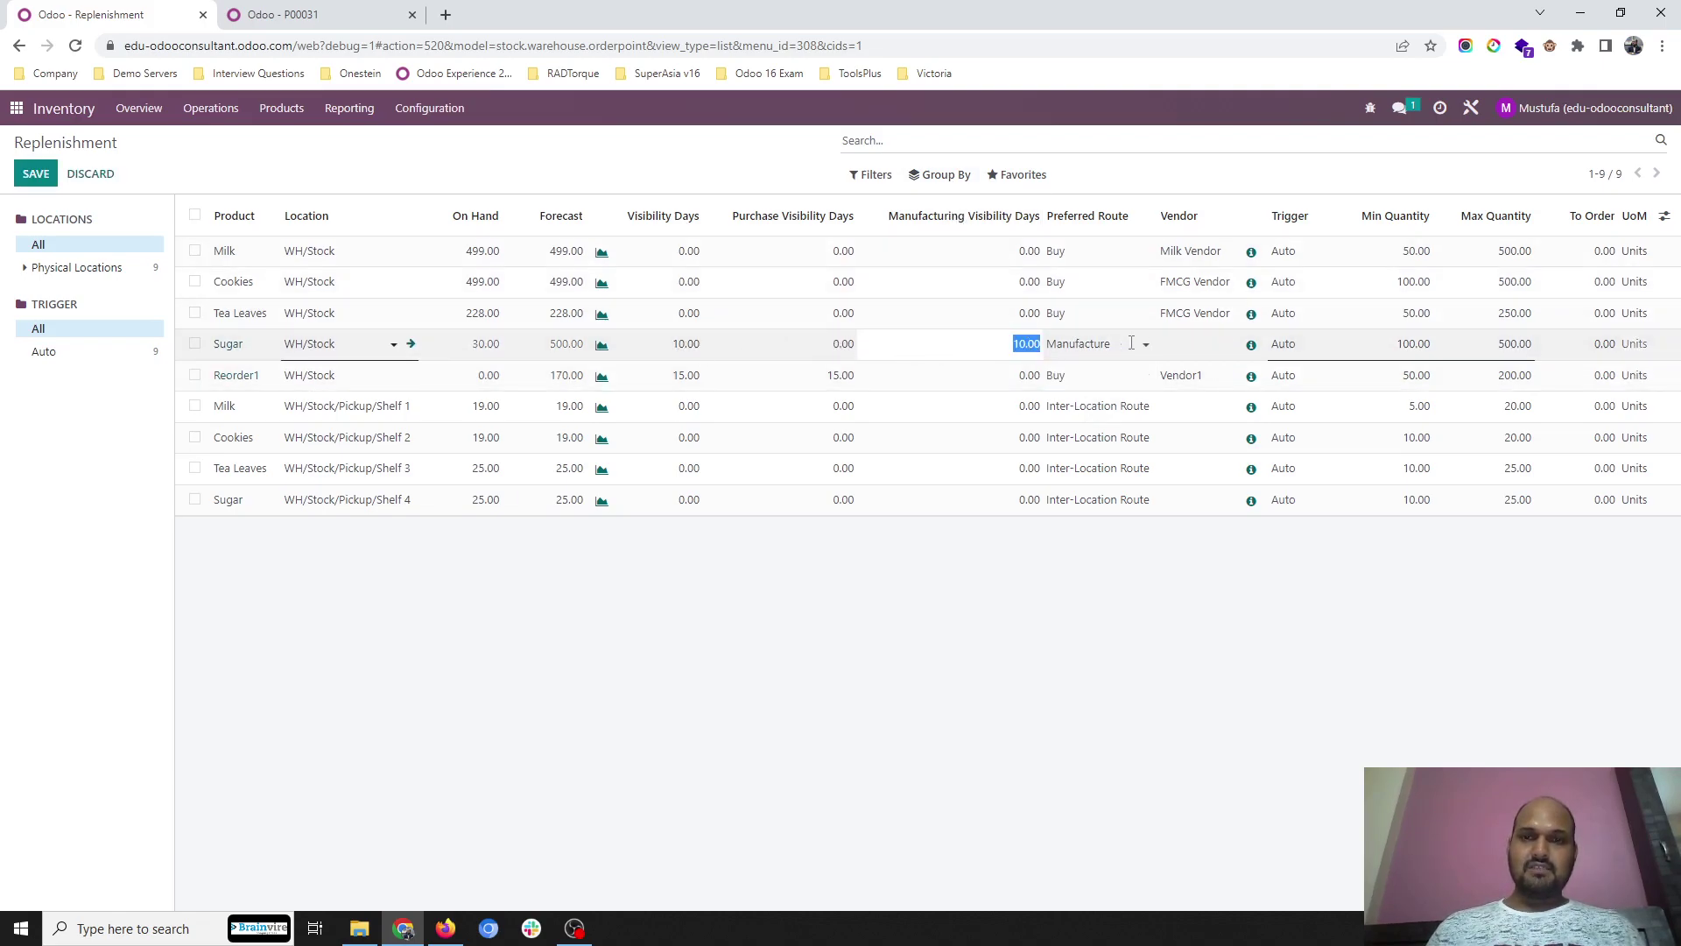
pyautogui.click(669, 341)
pyautogui.write('90')
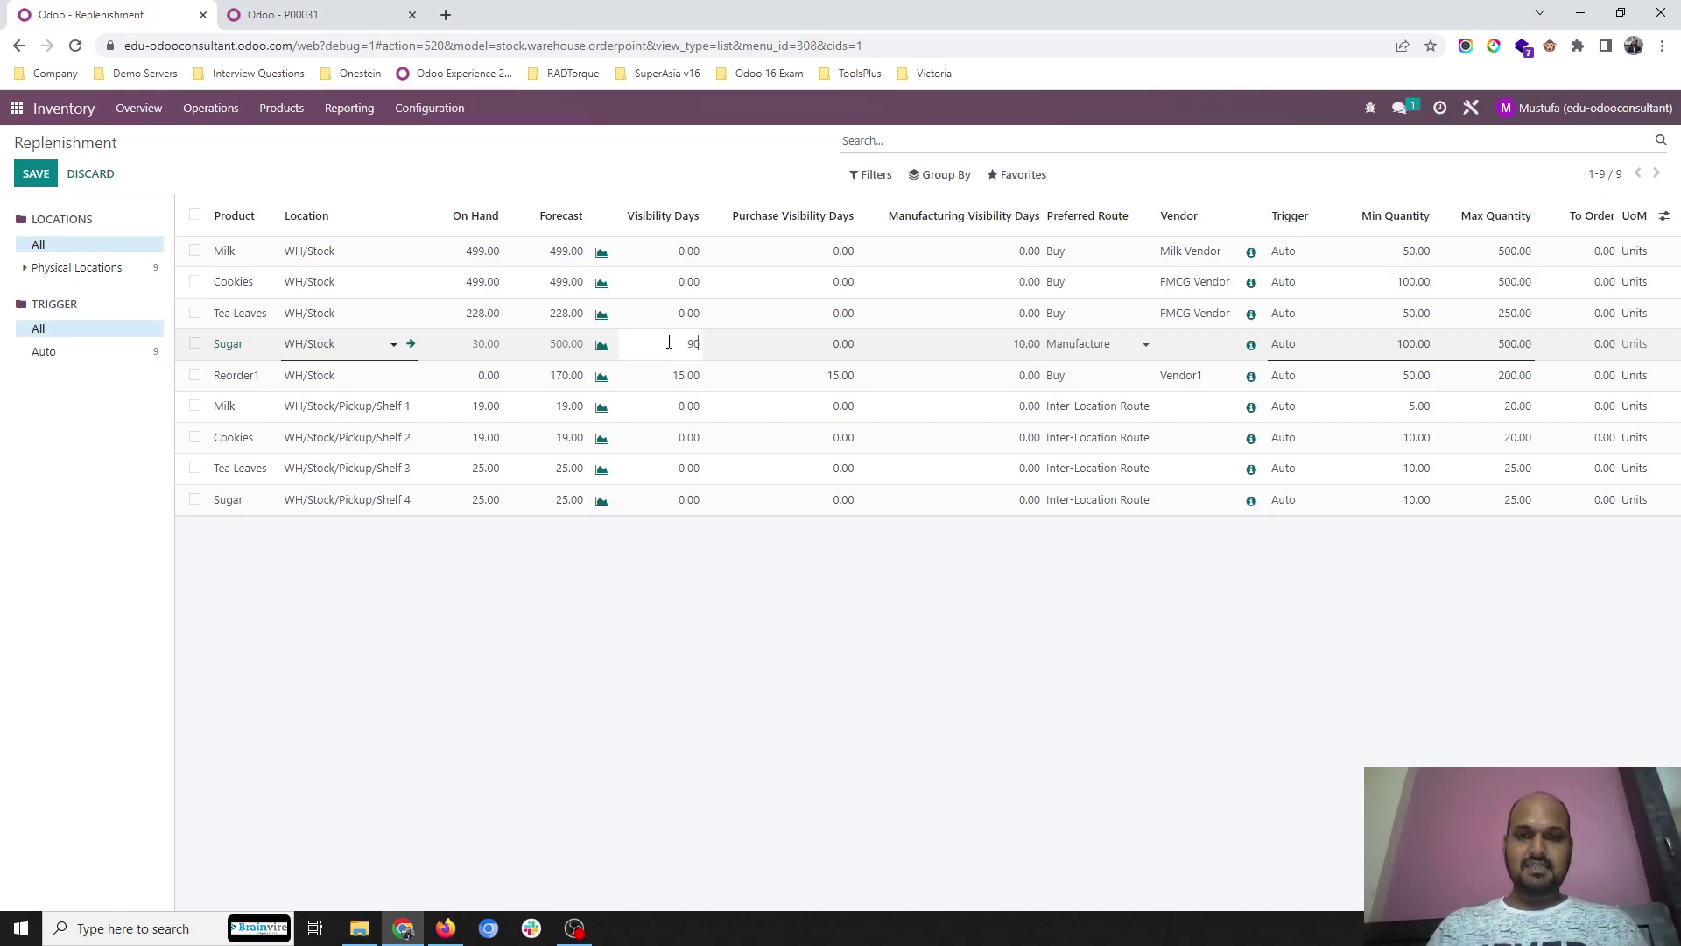
pyautogui.click(740, 166)
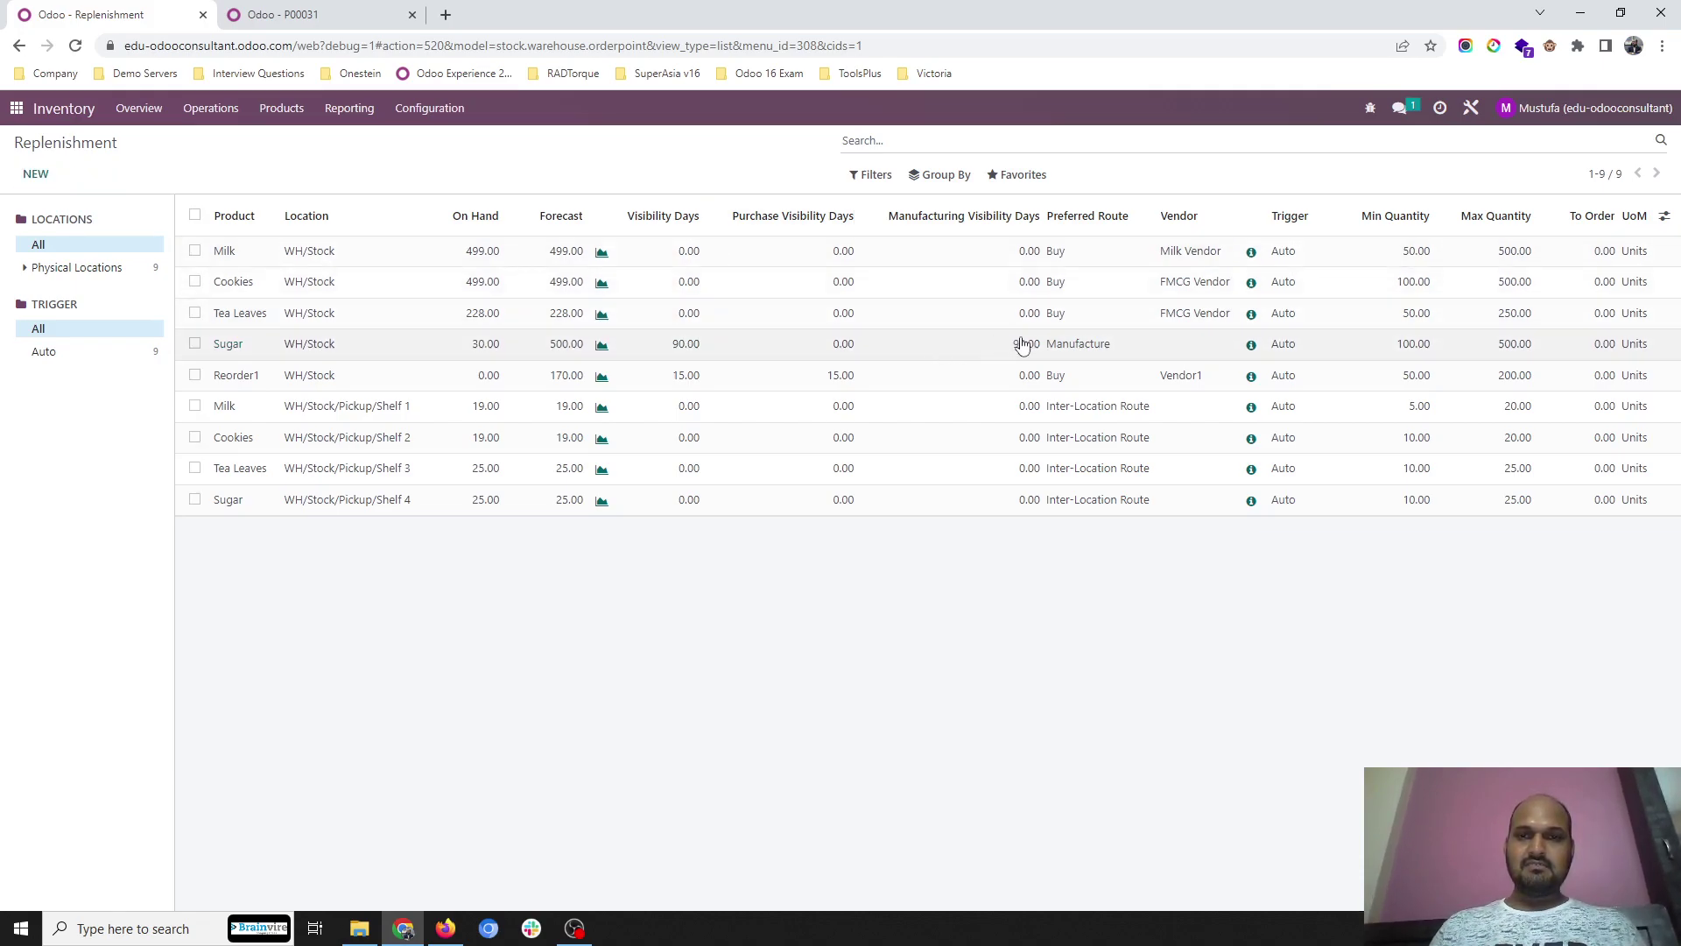
# Step: Change Sugar's preferred route to Buy with 50 visibility days and save the rule
pyautogui.click(1101, 346)
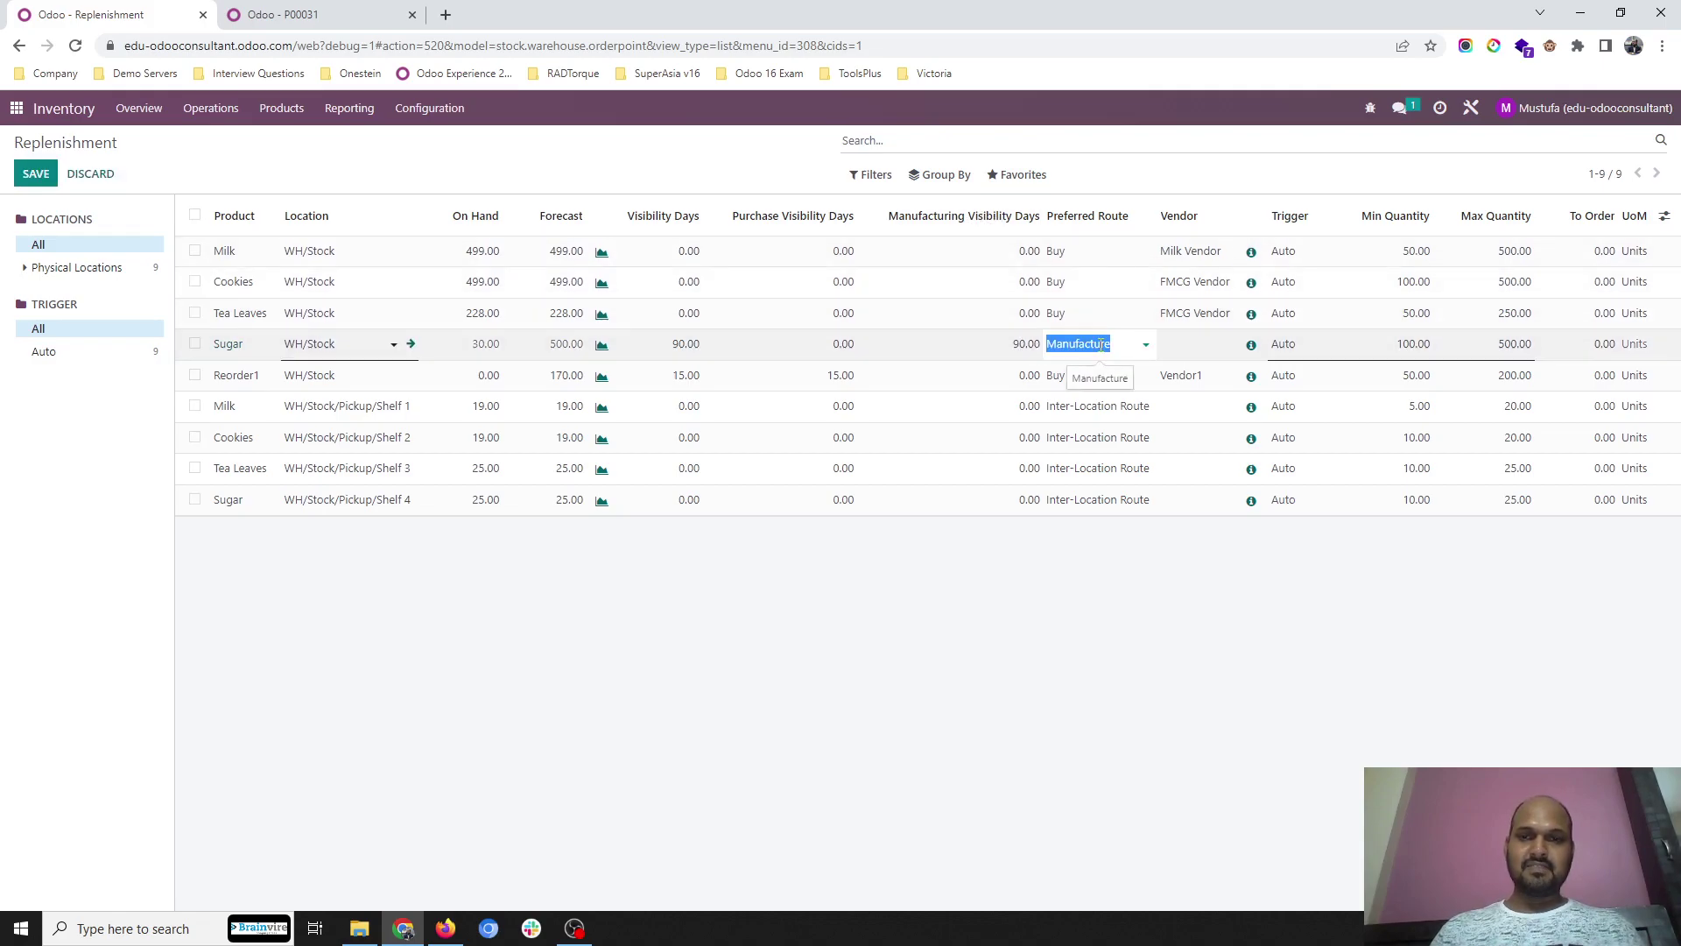
pyautogui.write('buy')
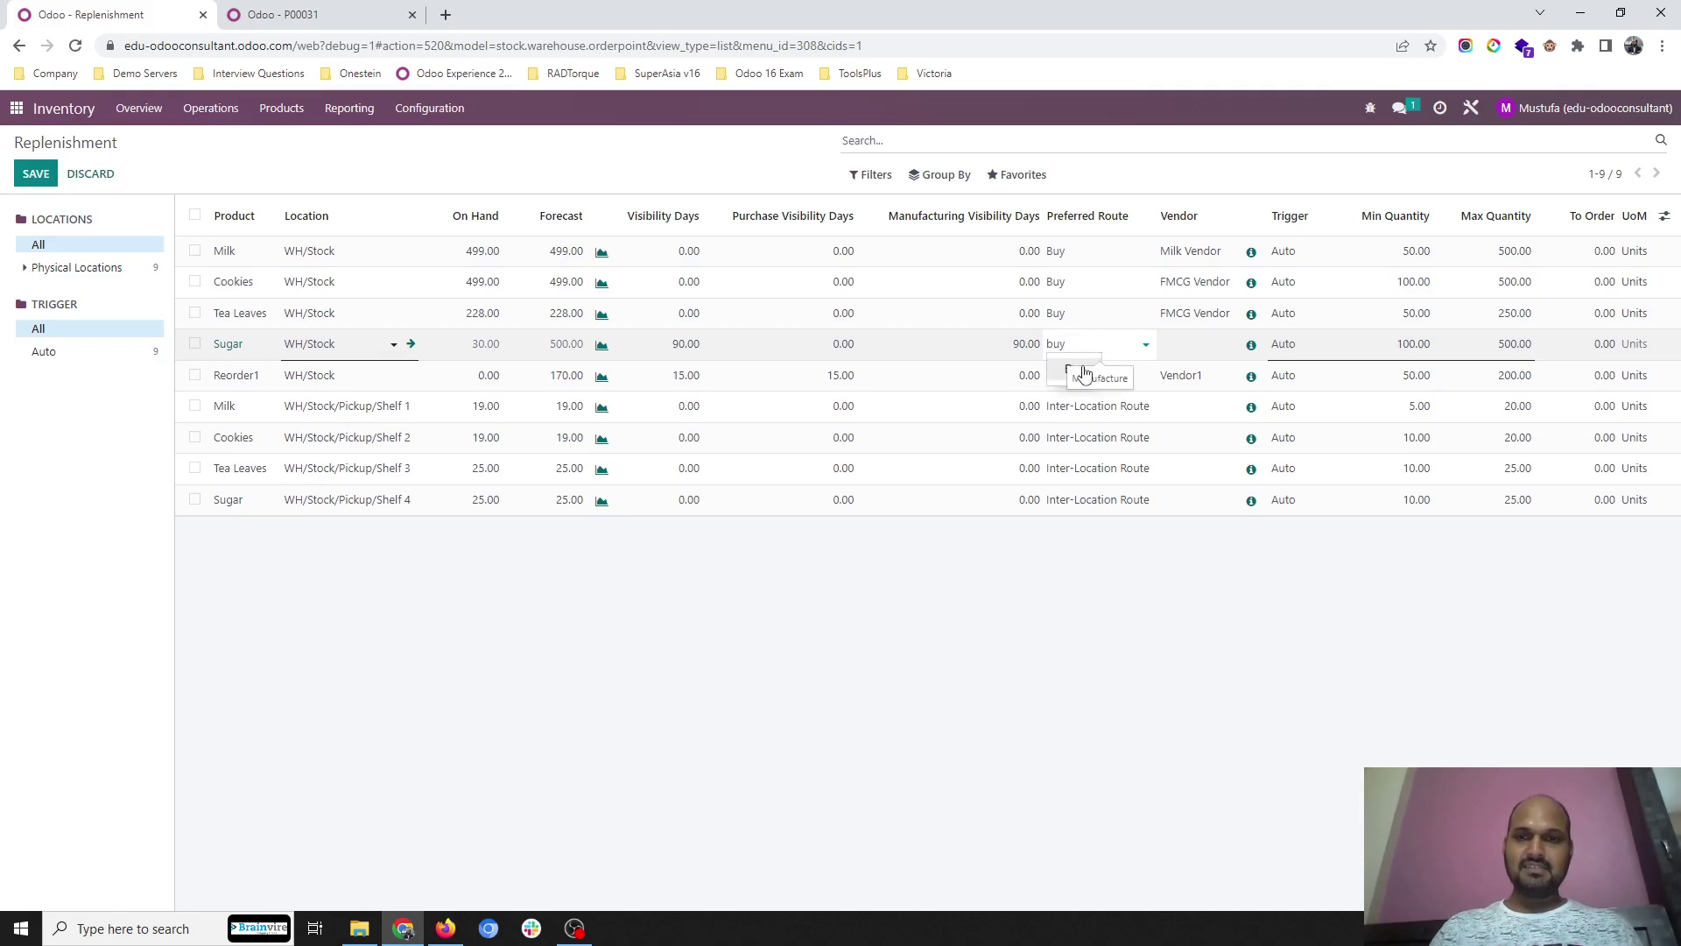
pyautogui.click(1072, 370)
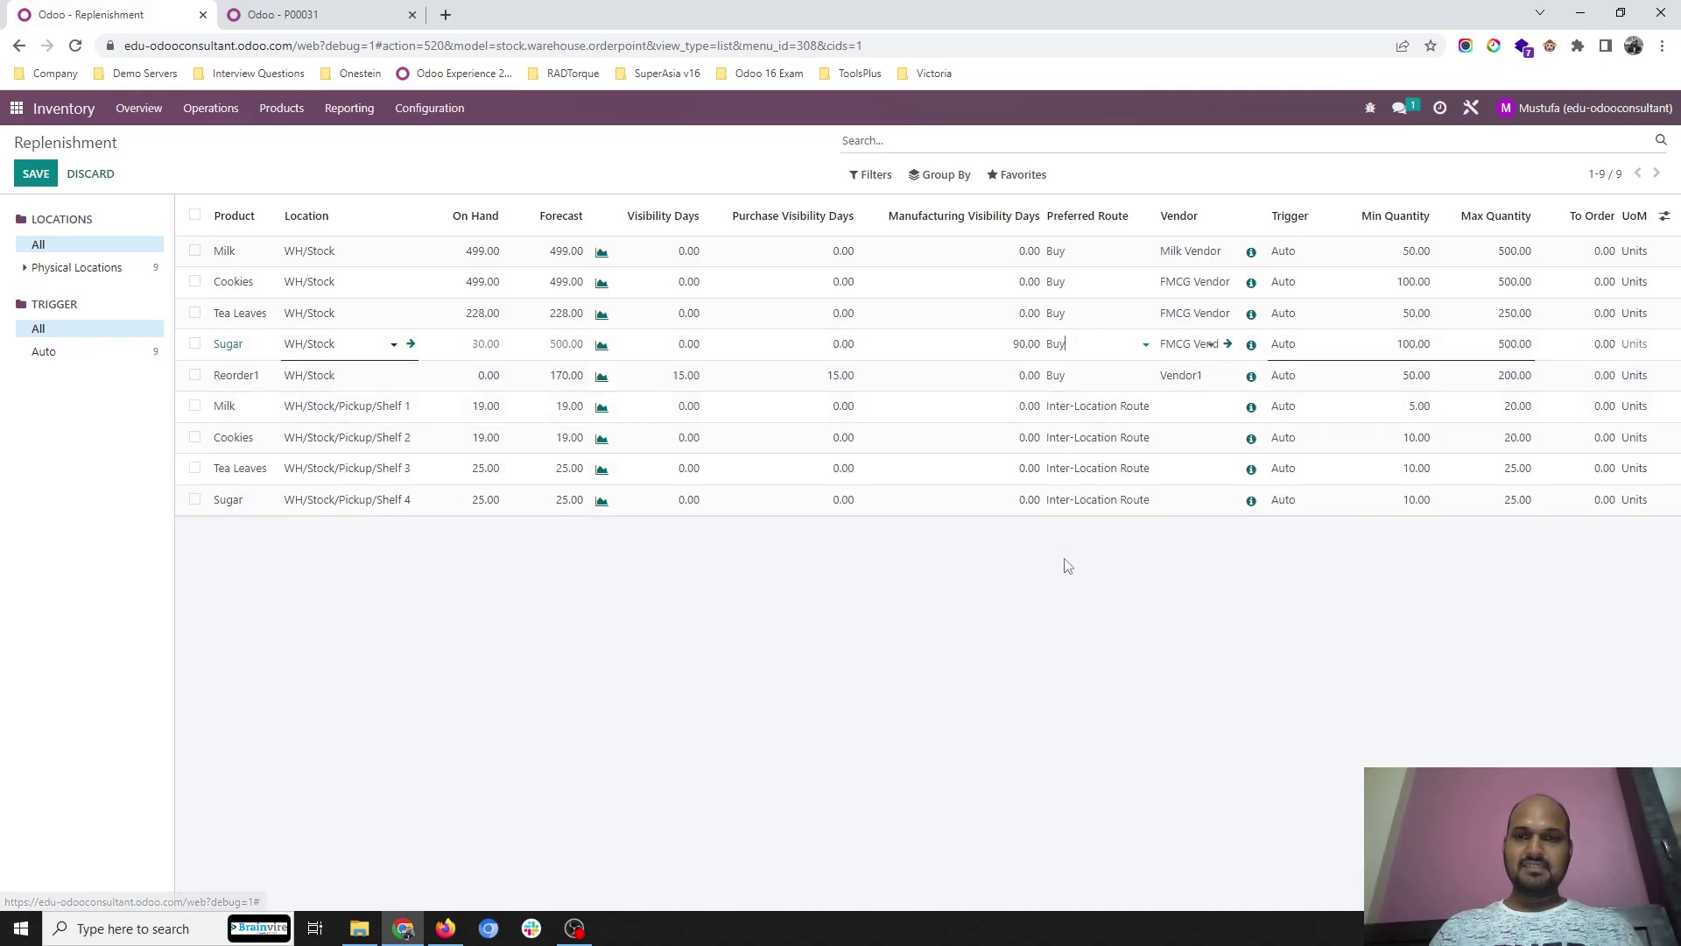
pyautogui.click(689, 346)
pyautogui.write('50')
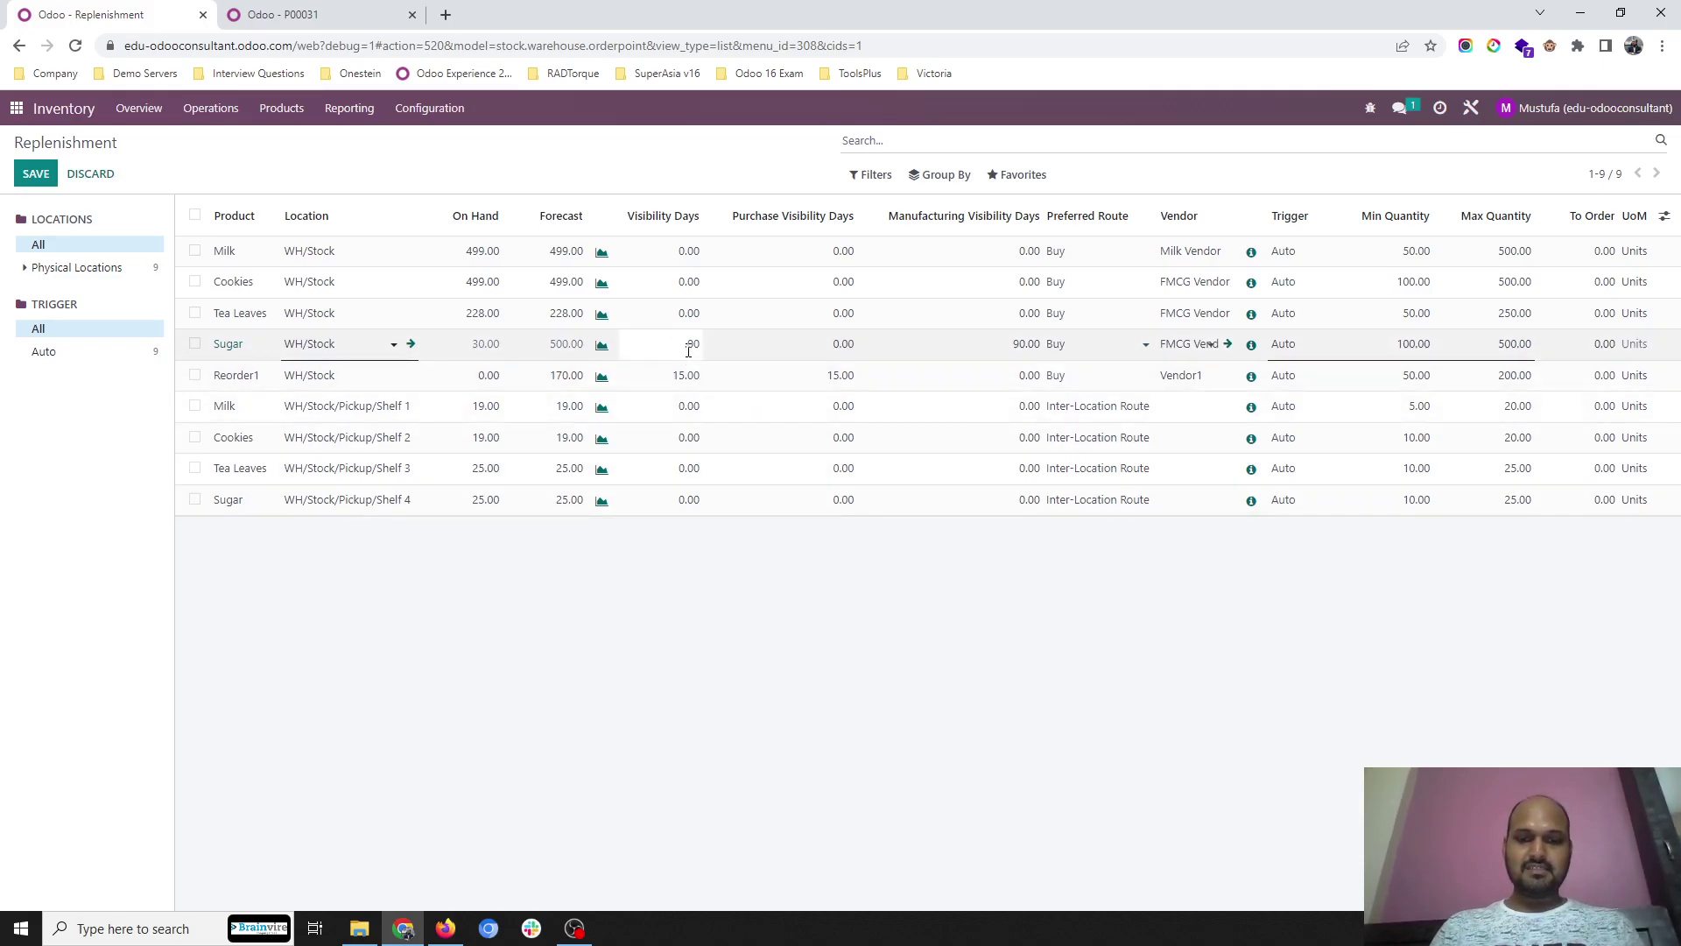
pyautogui.click(806, 619)
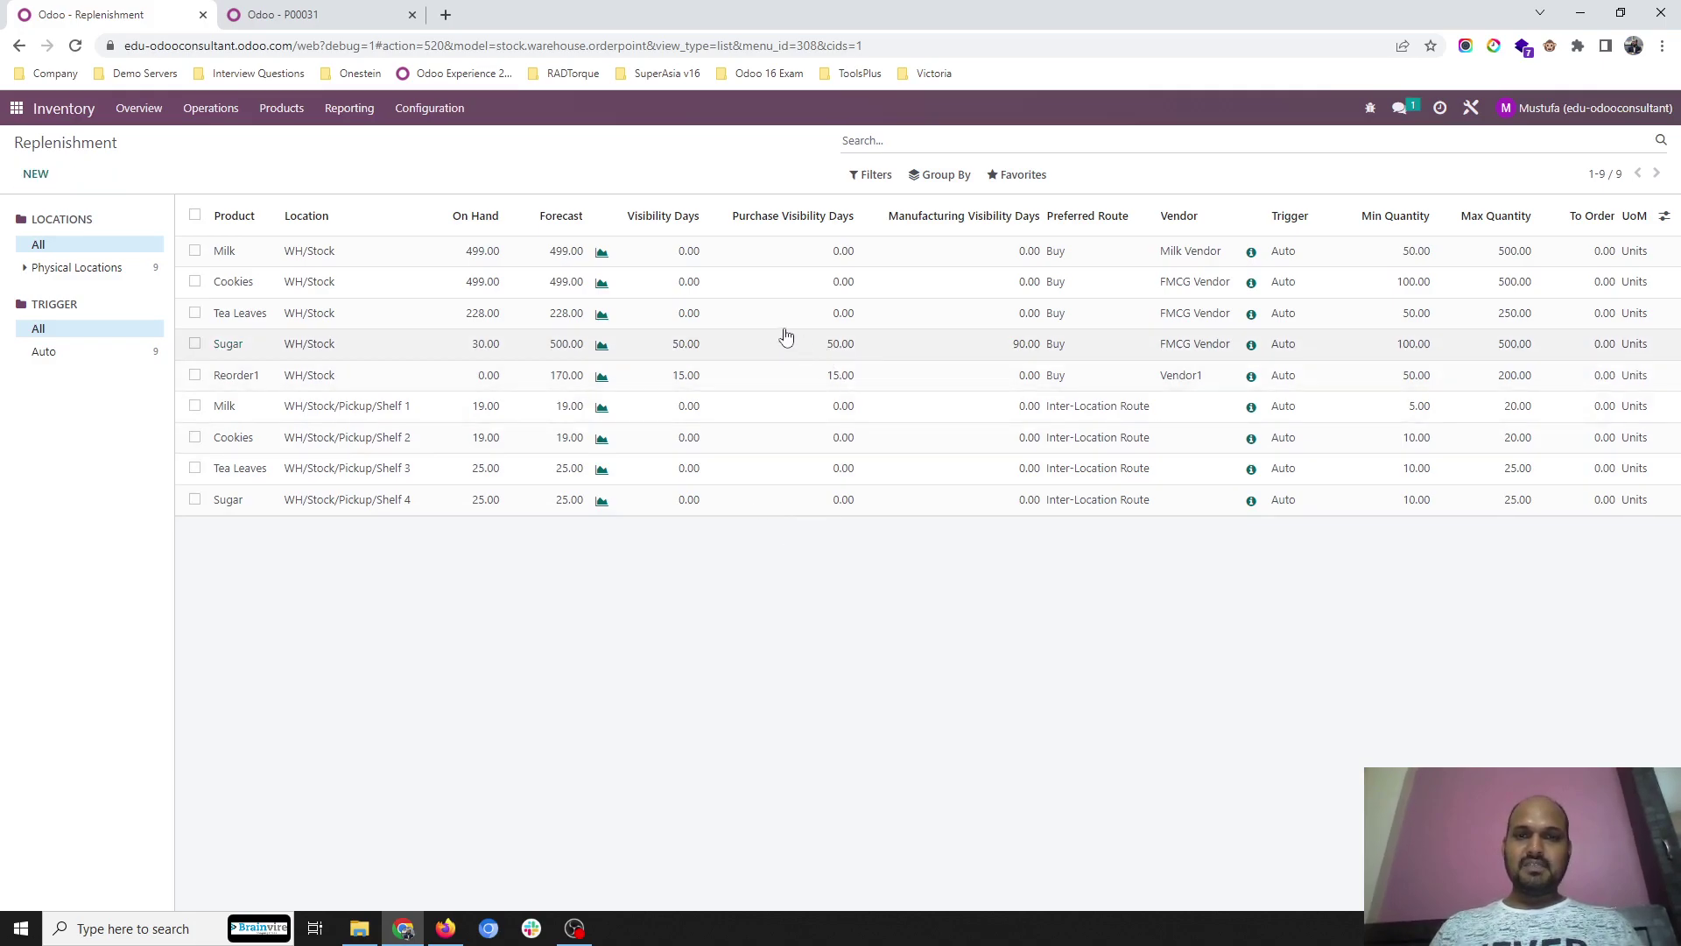